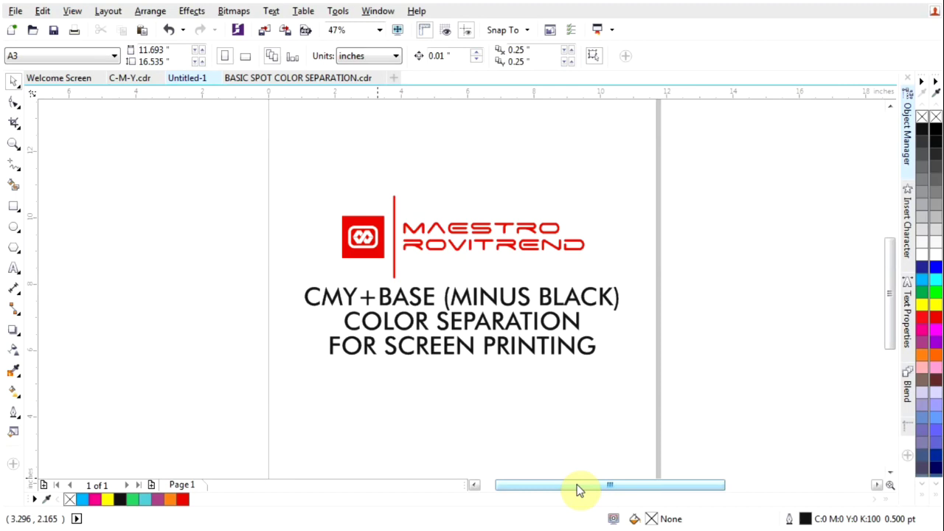
Move the logo and title group off the page to just above its upper edge.
scroll(435, 347, "down", 2)
left_click(448, 312)
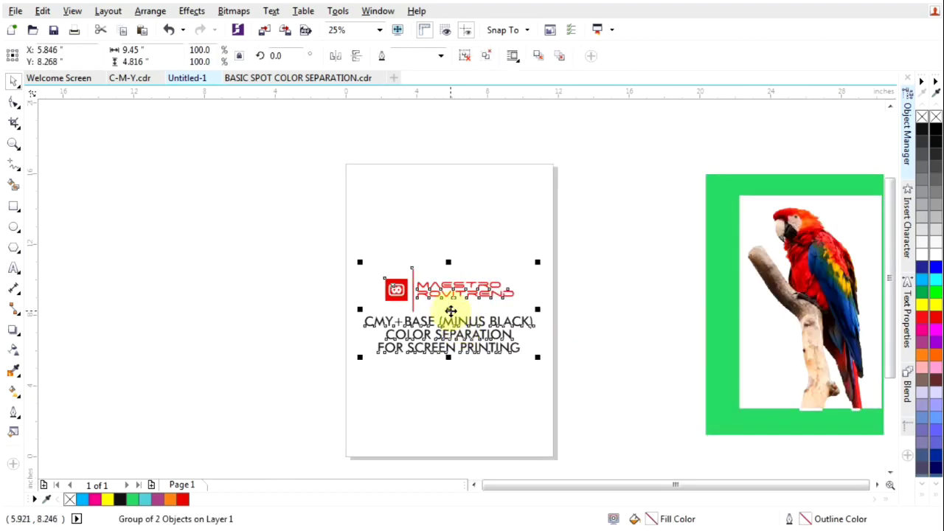
left_click_drag(450, 312, 440, 111)
Centre the parrot photo on the A3 page.
left_click(813, 292)
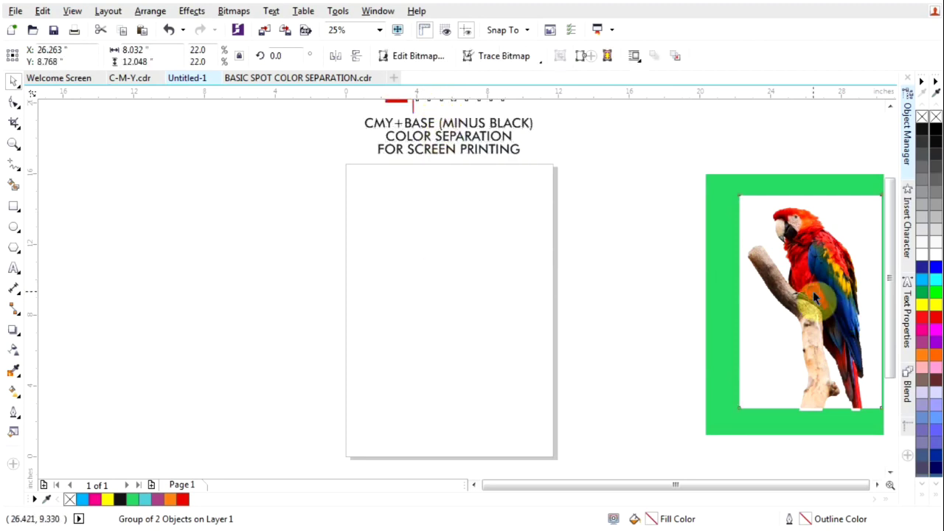
key("p")
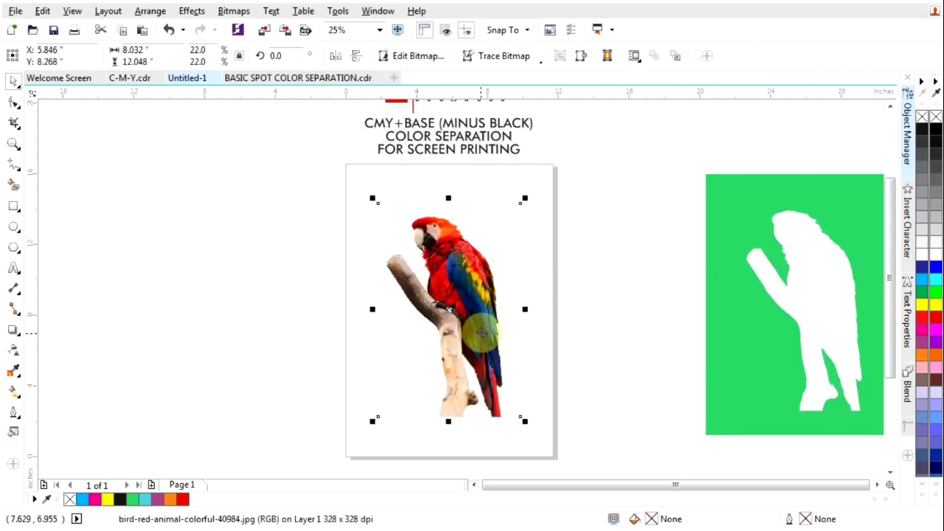
scroll(487, 309, "up", 1)
scroll(472, 321, "down", 1)
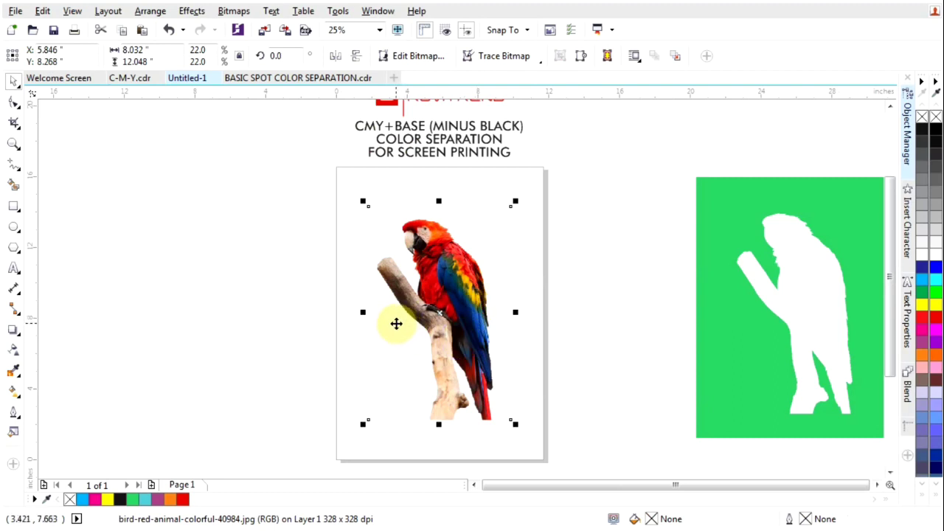
left_click(291, 318)
Move the logo and title group further up, well clear of the page.
left_click(13, 144)
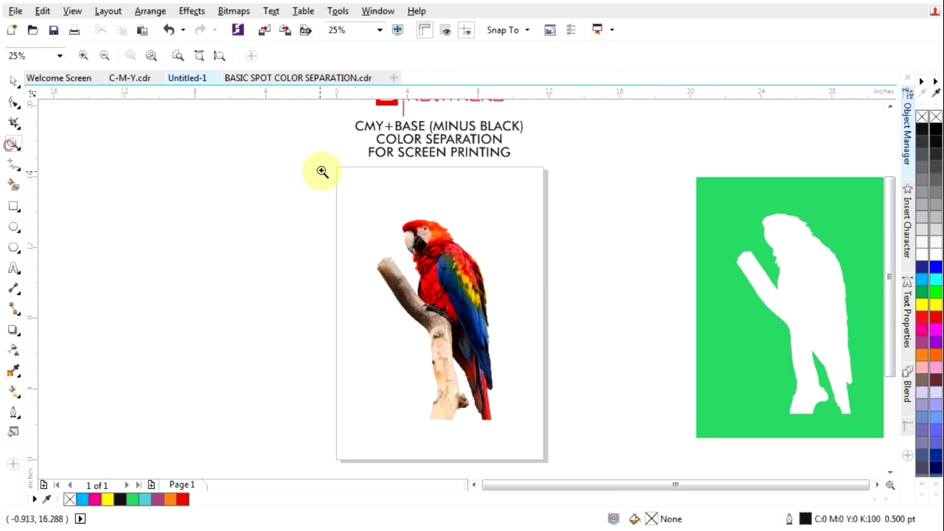
left_click_drag(310, 155, 576, 442)
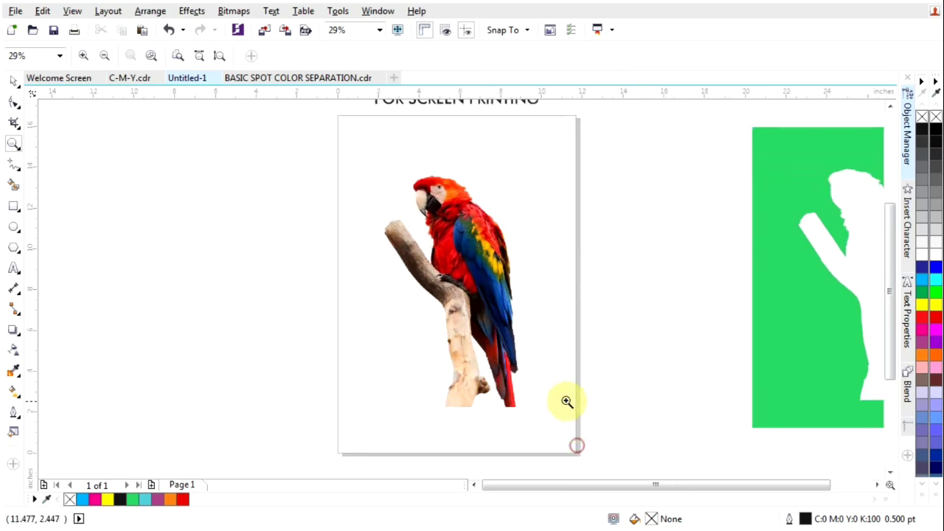
left_click(14, 82)
scroll(368, 354, "down", 2)
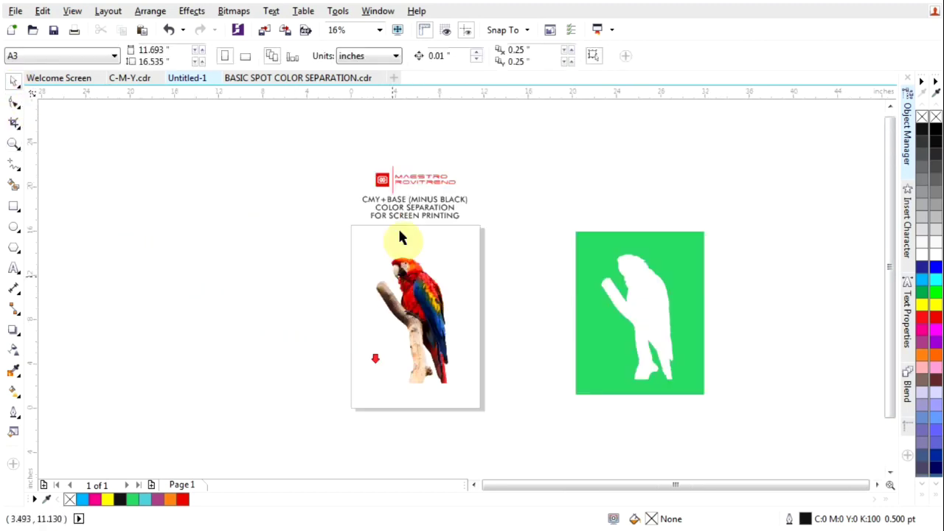
left_click_drag(333, 144, 522, 236)
left_click_drag(459, 216, 415, 109)
Fit the page in view and select the parrot photo on it.
left_click(13, 143)
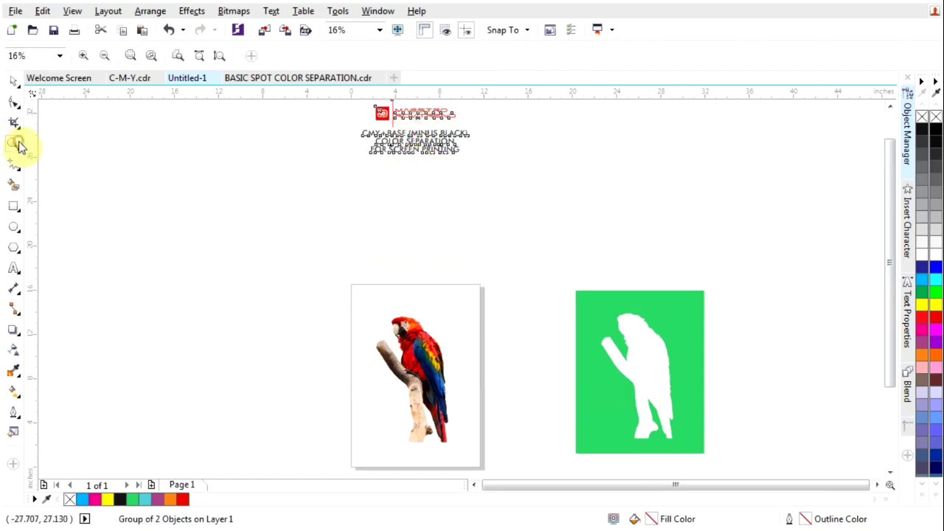
right_click(381, 225)
left_click(380, 278)
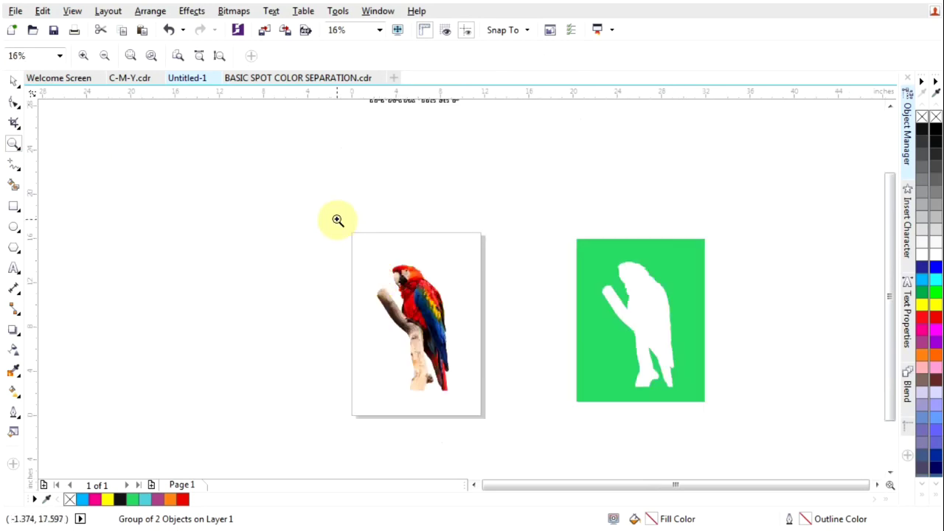
left_click_drag(337, 222, 499, 431)
left_click(13, 80)
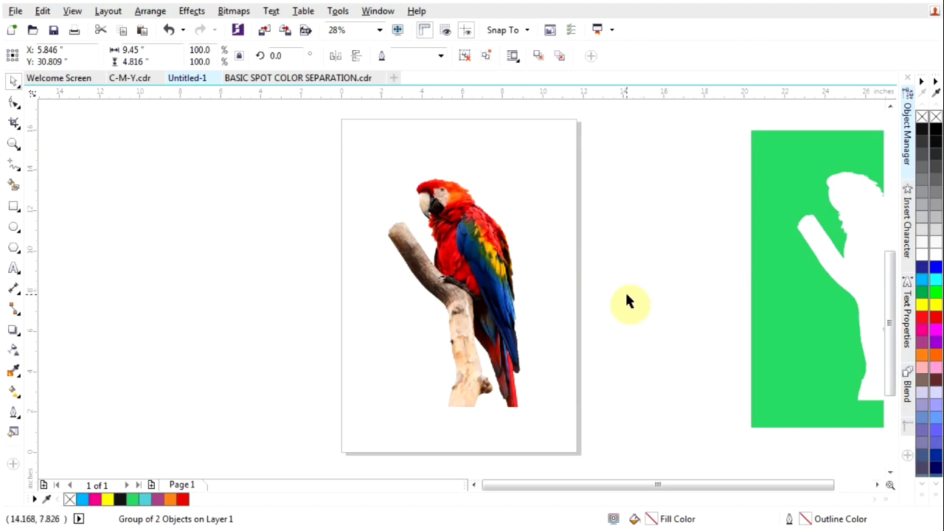
left_click(542, 259)
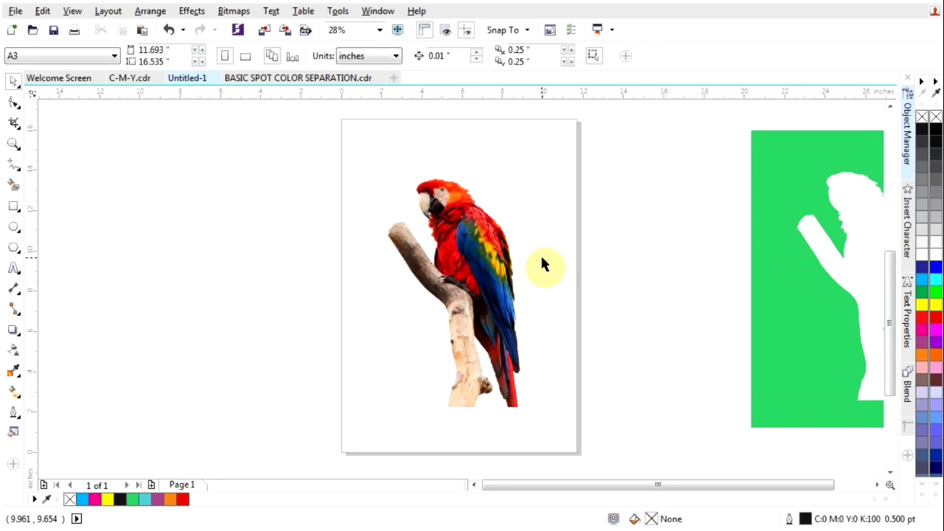
left_click(489, 245)
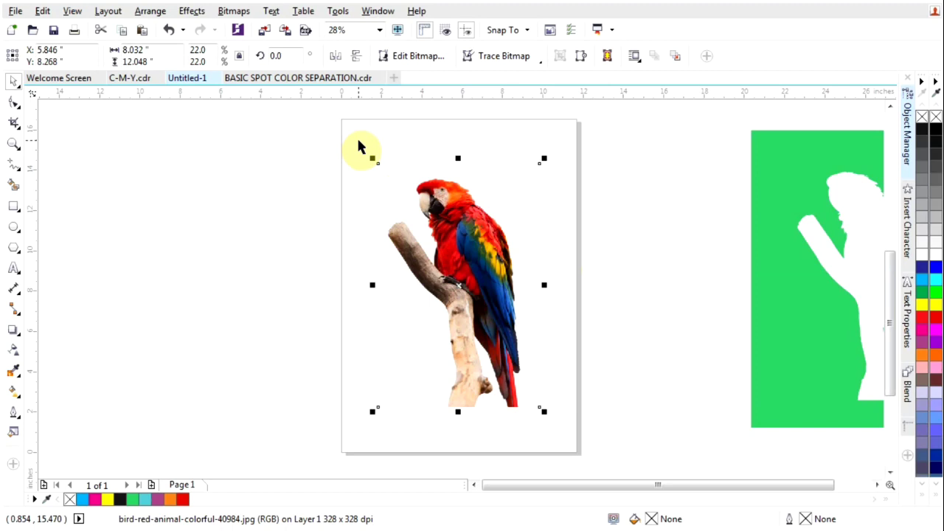
left_click(558, 255)
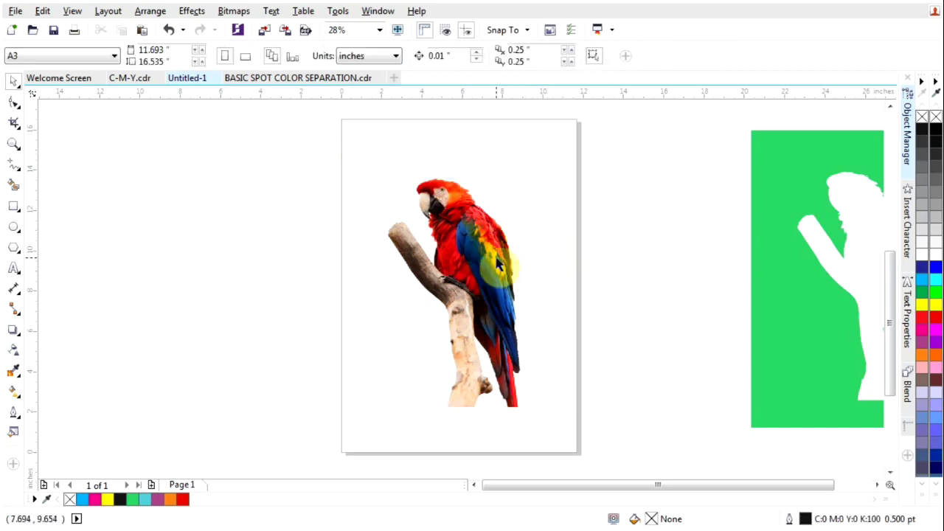
left_click(499, 264)
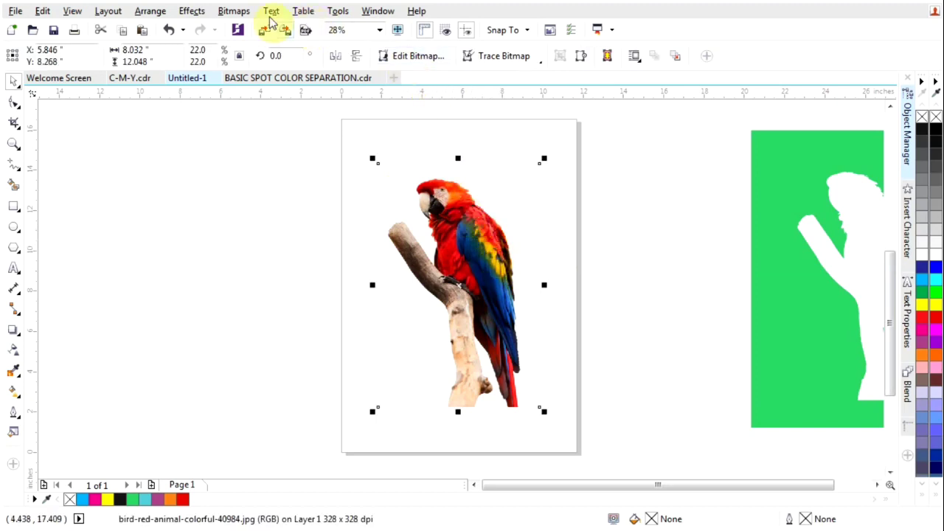
left_click(237, 11)
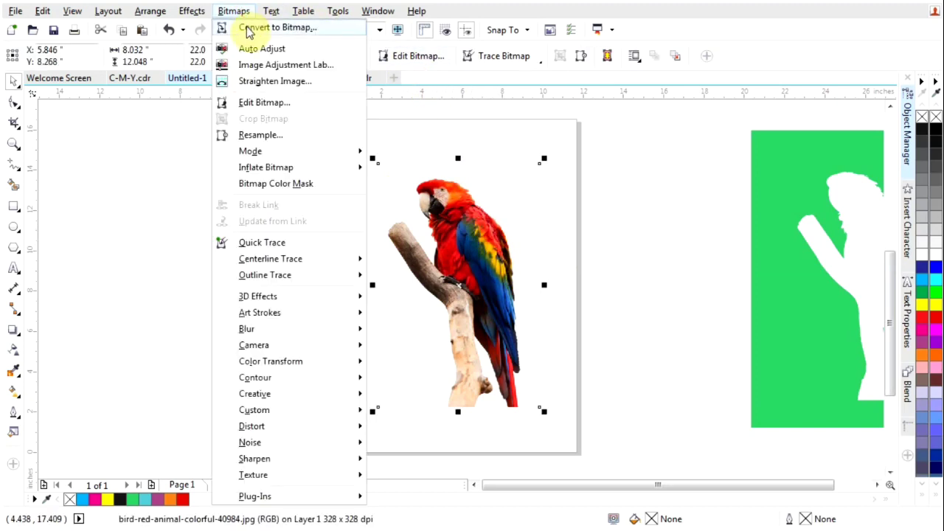
left_click(247, 29)
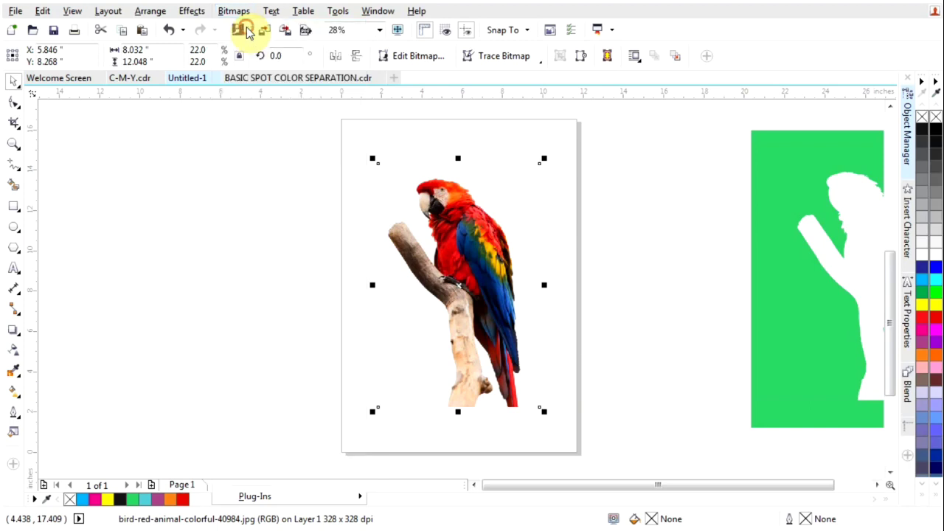
left_click(643, 334)
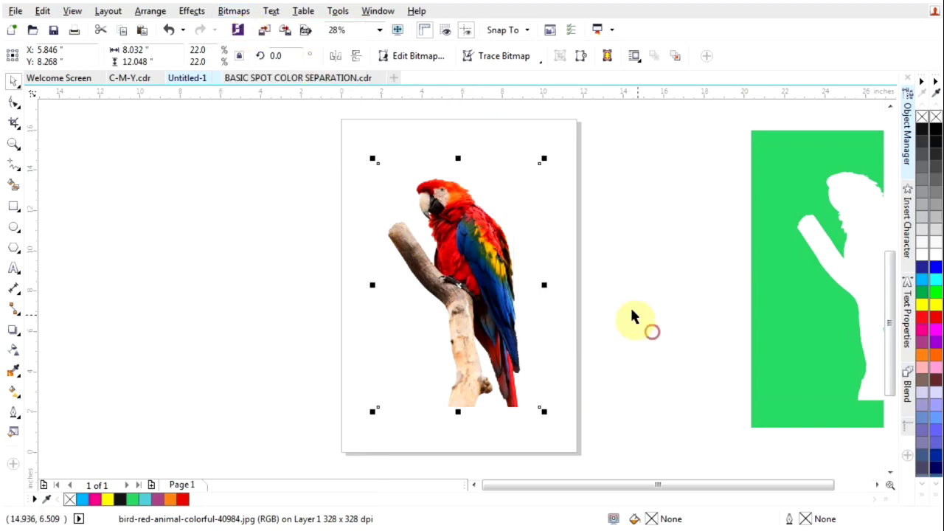
Open the parrot photo in the Image Adjustment Lab and set Brightness to 25 and Contrast to 7.
left_click(238, 12)
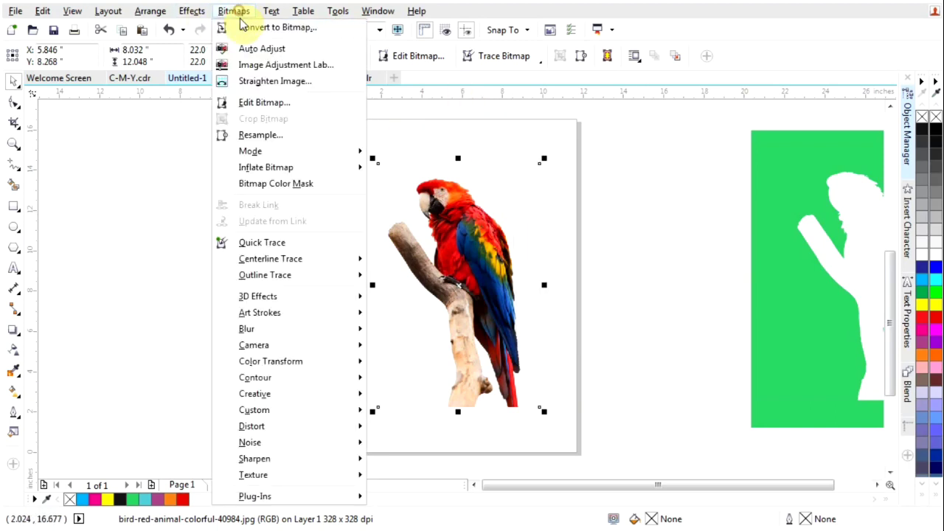
left_click(251, 65)
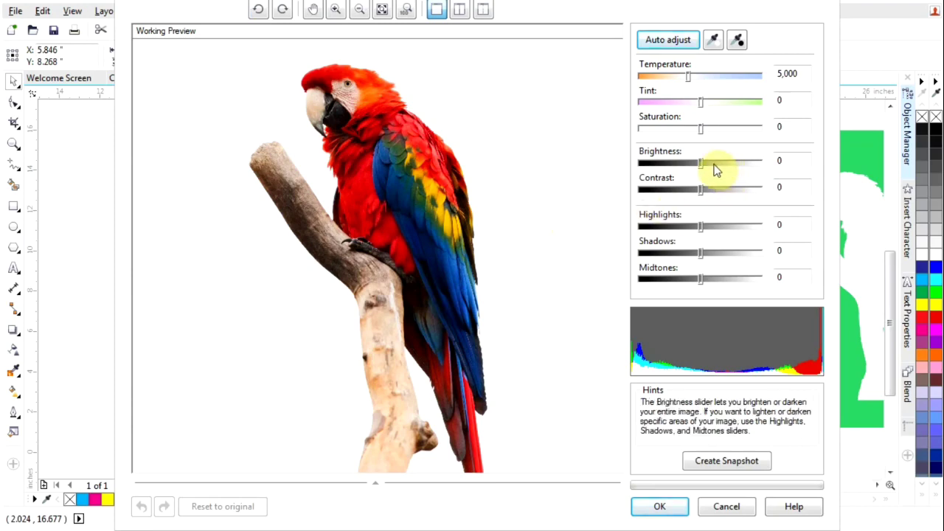
double_click(782, 160)
type("25")
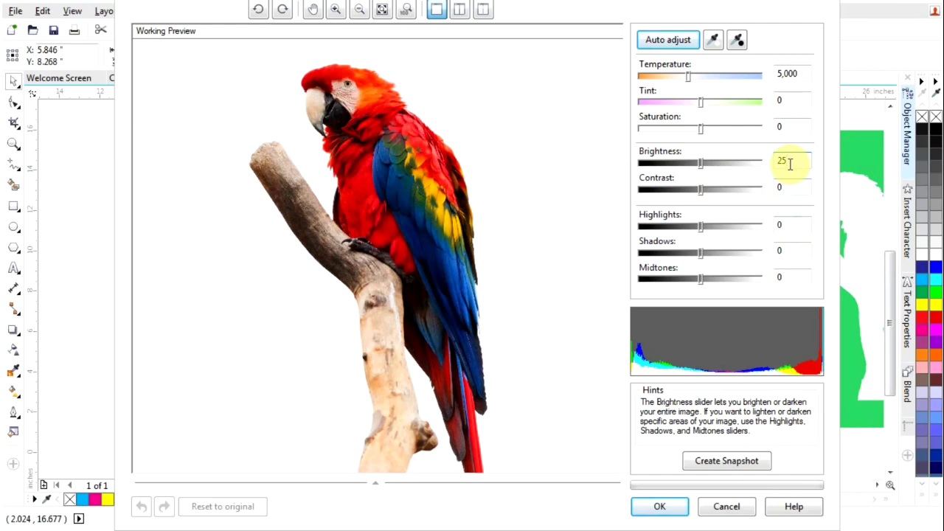
left_click(784, 187)
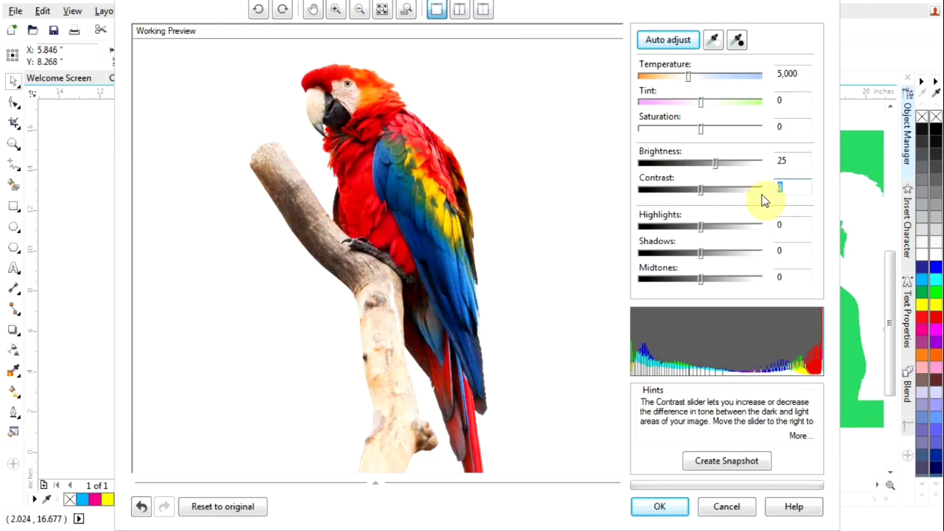
type("7")
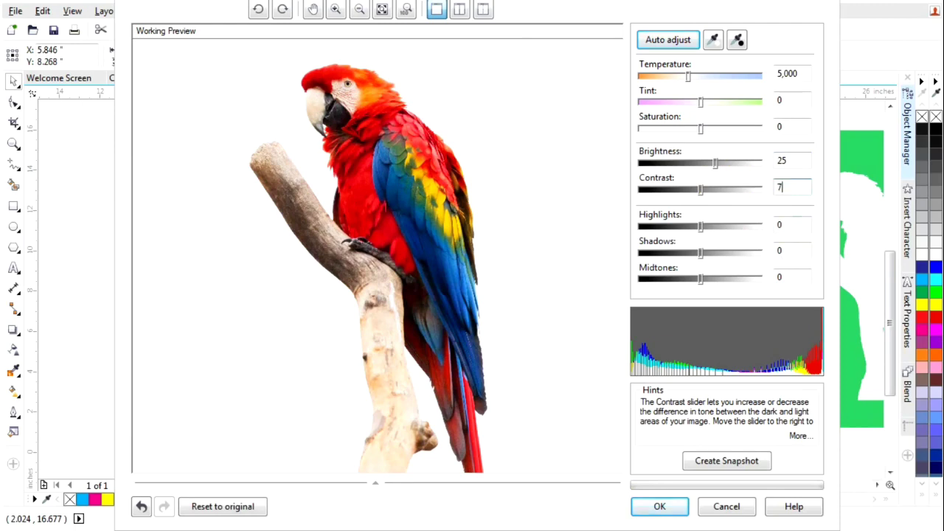
Set both Highlights and Shadows to 5 for the parrot photo.
left_click(784, 225)
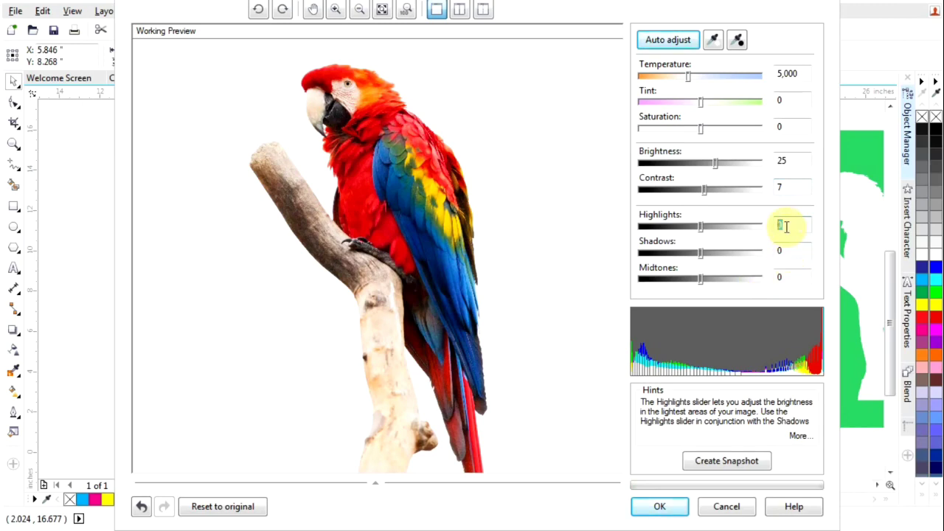
type("5")
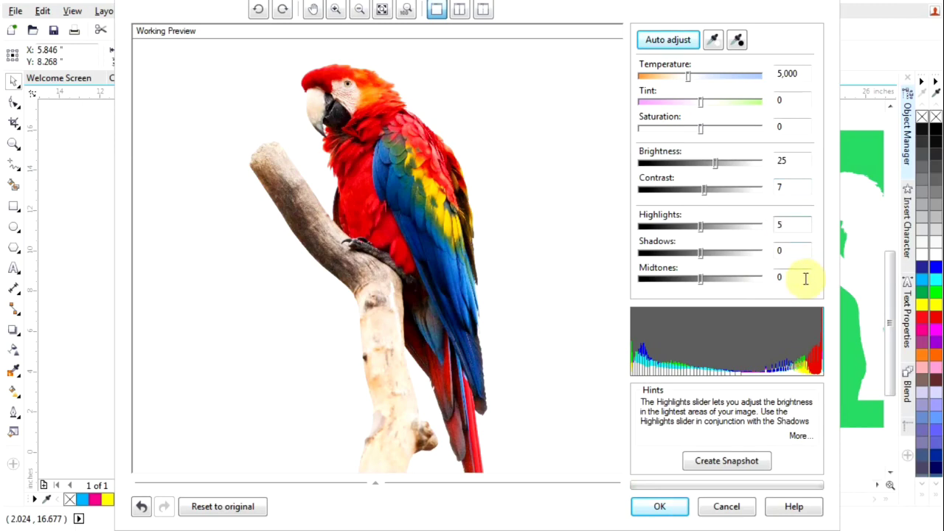
left_click(780, 251)
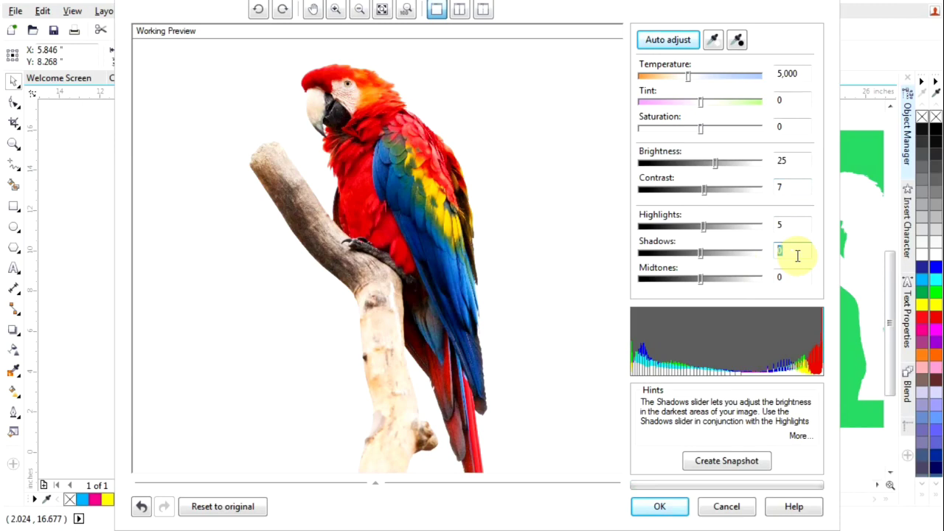
type("5")
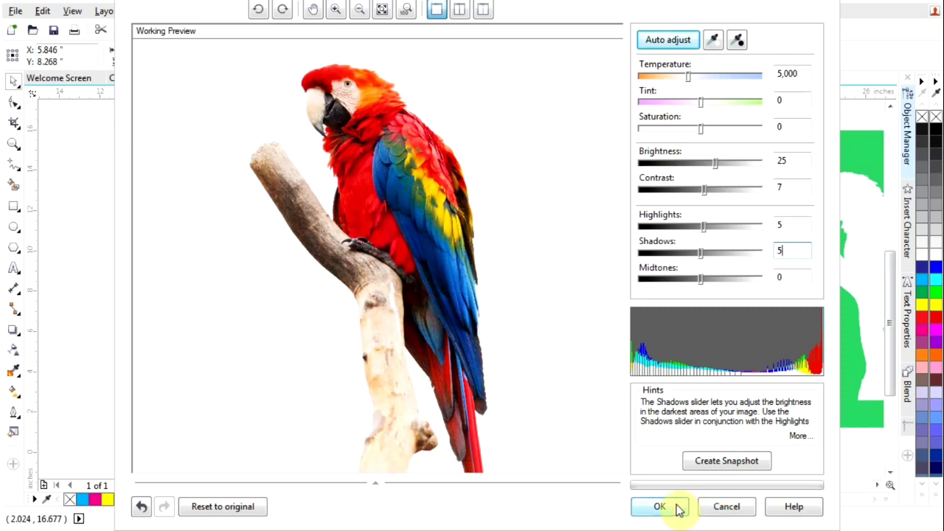
Create a snapshot of the adjusted parrot image.
left_click(724, 463)
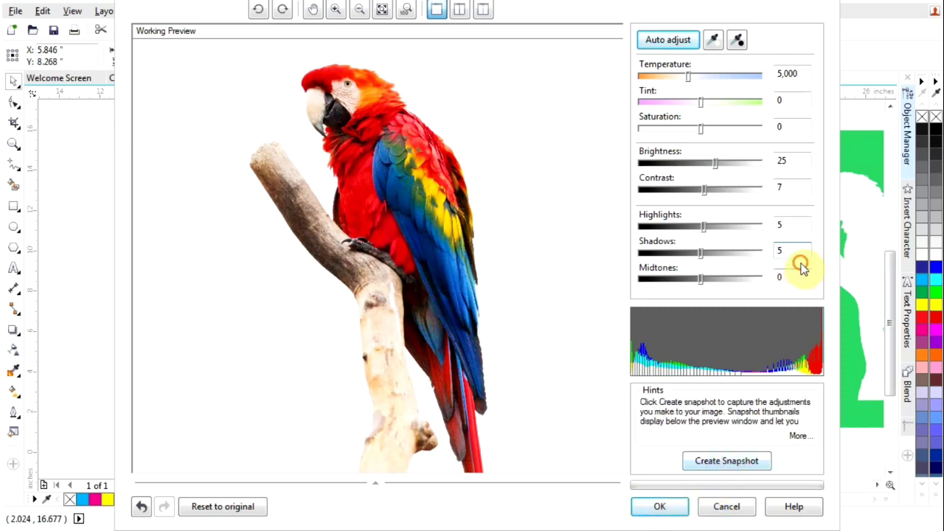
left_click(782, 278)
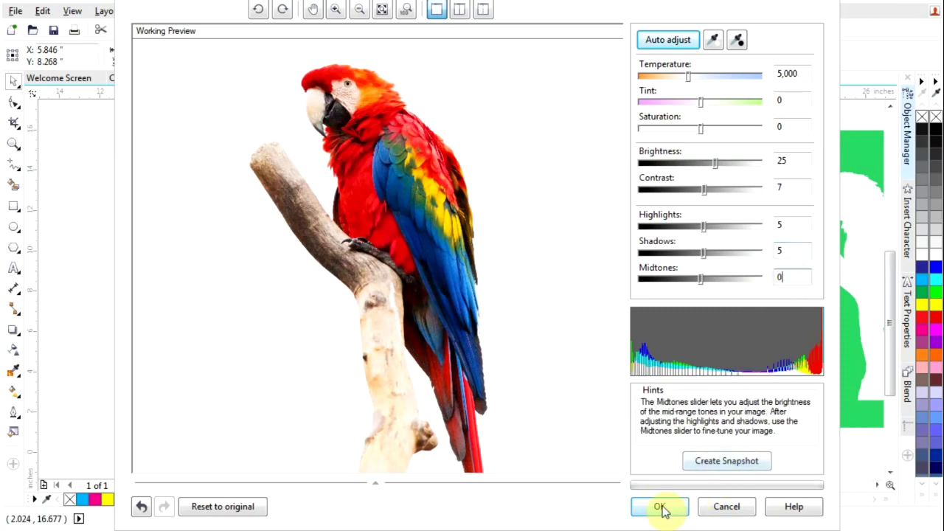
left_click(730, 465)
left_click(729, 463)
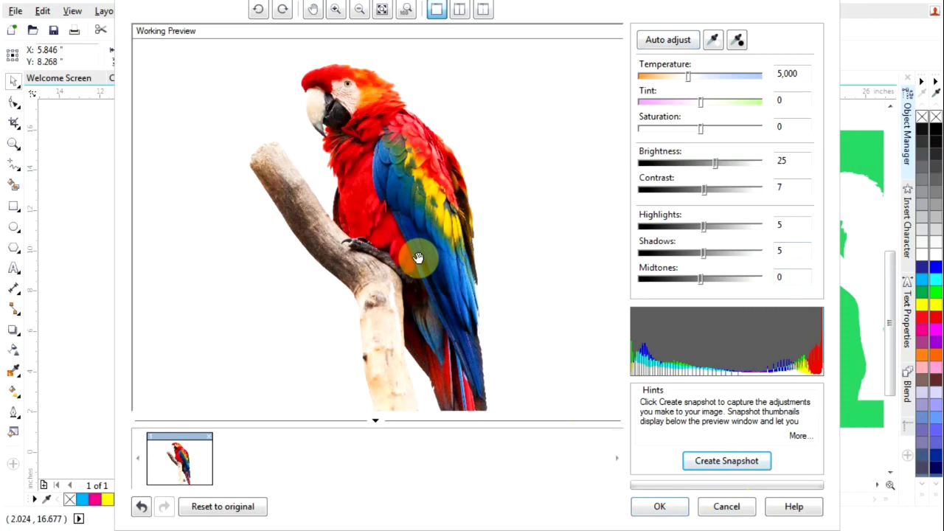
Examine the adjusted parrot in the working preview, both close up and as a whole.
scroll(409, 234, "up", 1)
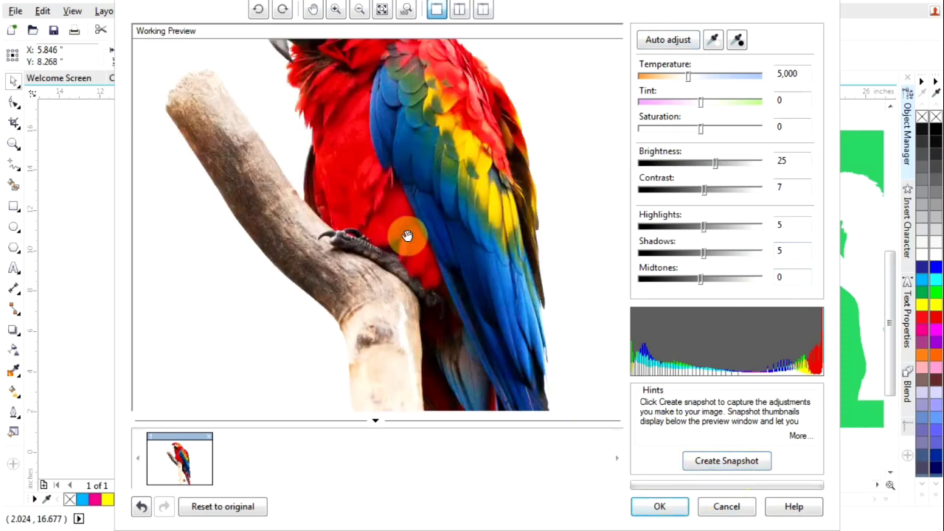
scroll(407, 235, "down", 2)
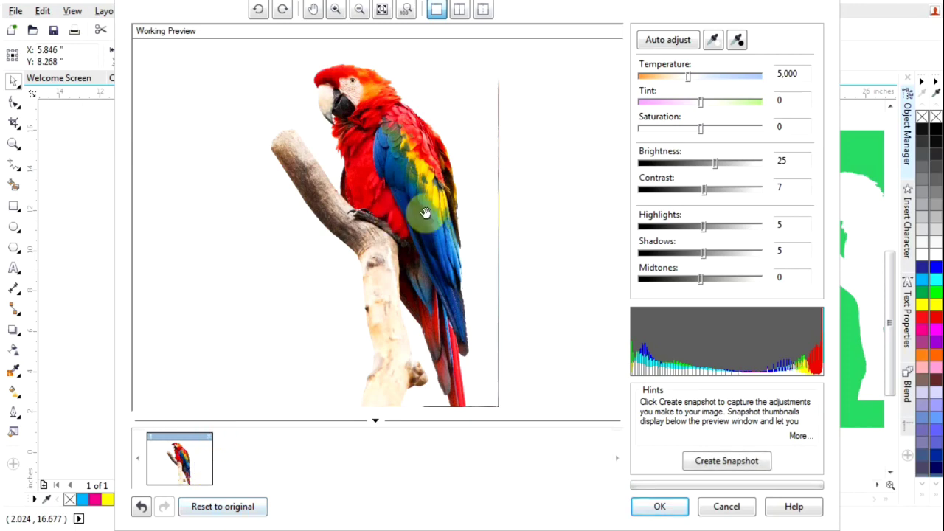
left_click_drag(425, 213, 442, 251)
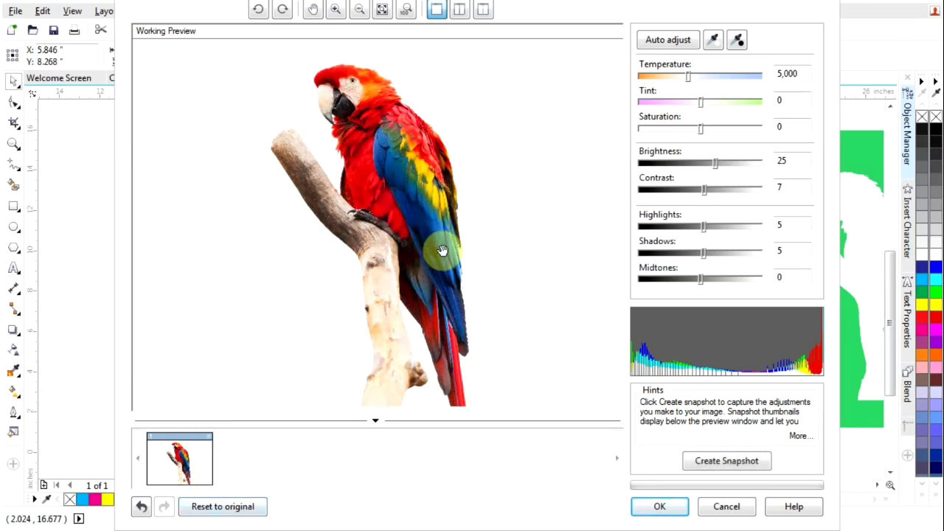
scroll(442, 251, "up", 2)
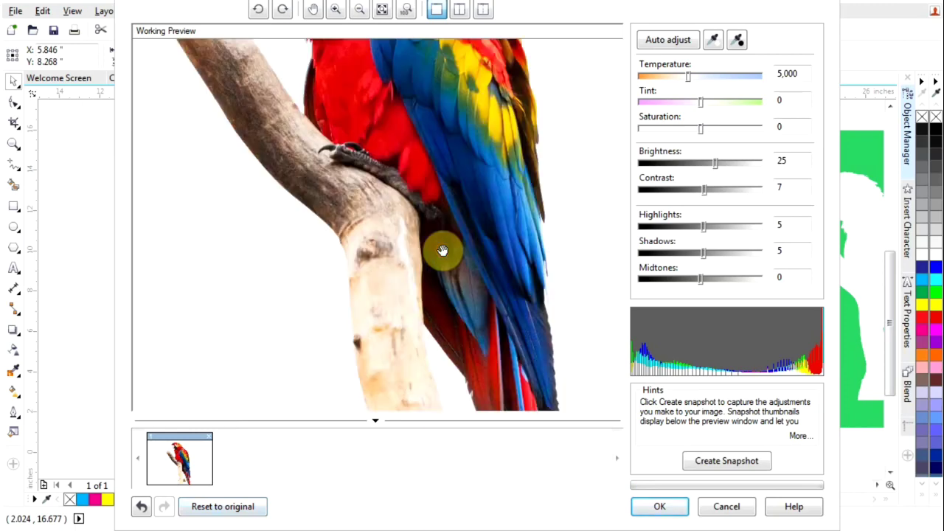
scroll(442, 251, "down", 3)
scroll(393, 215, "up", 2)
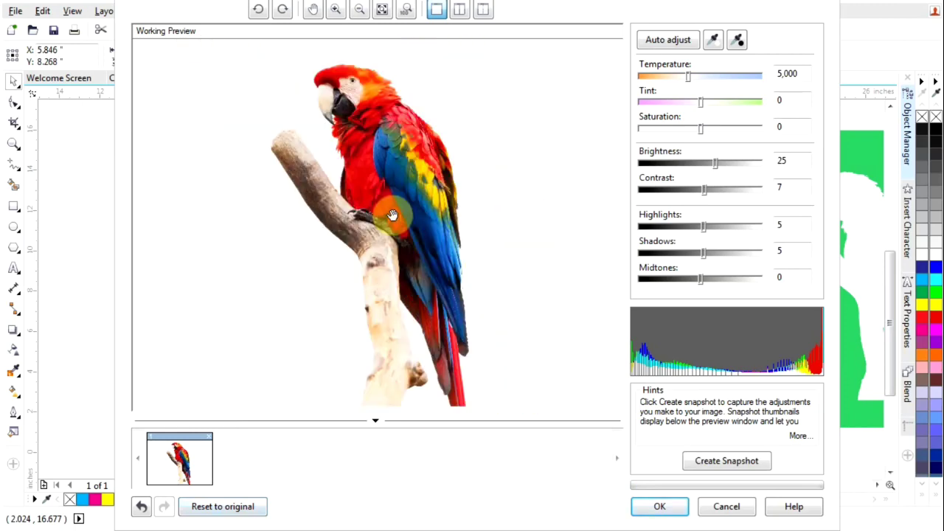
left_click(171, 461)
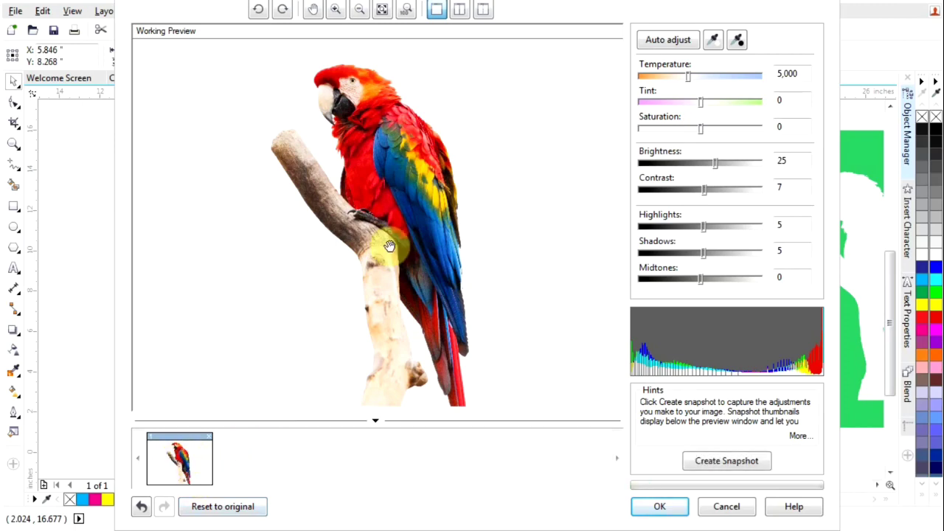
Apply the current tonal adjustments to the parrot photo and leave the Image Adjustment Lab.
scroll(374, 243, "up", 2)
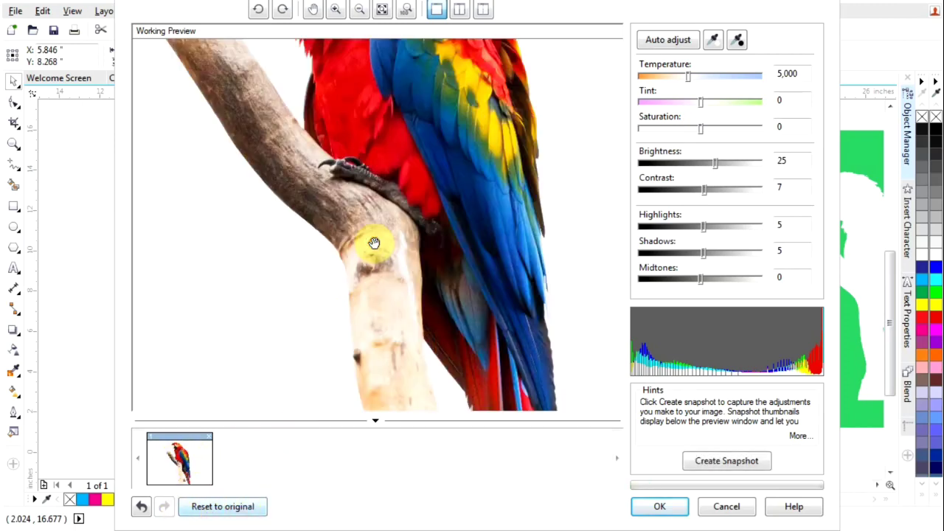
scroll(413, 262, "down", 2)
scroll(411, 209, "down", 1)
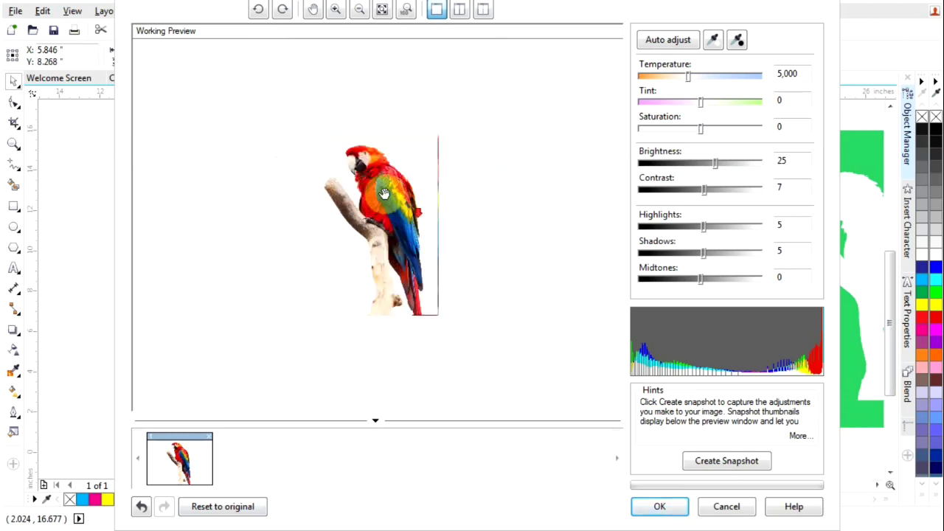
scroll(384, 193, "up", 1)
scroll(383, 213, "down", 1)
scroll(388, 215, "up", 1)
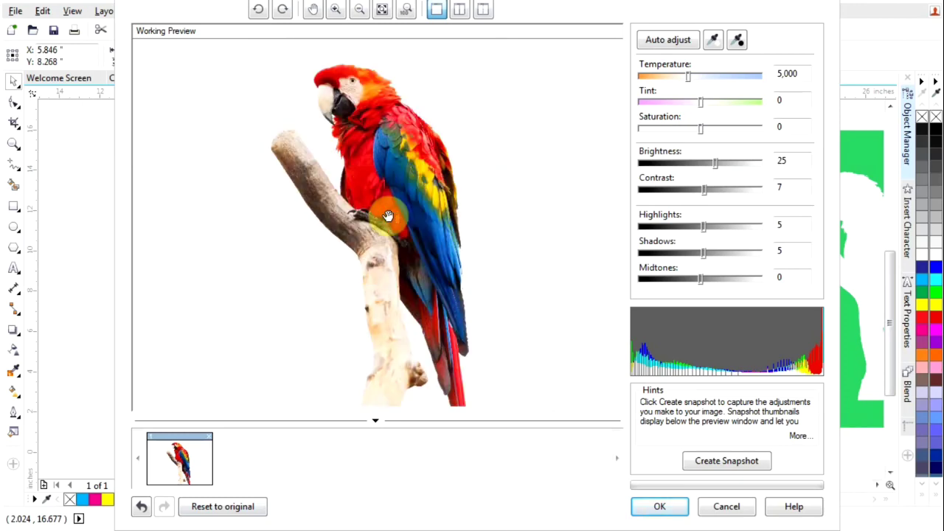
scroll(388, 215, "up", 1)
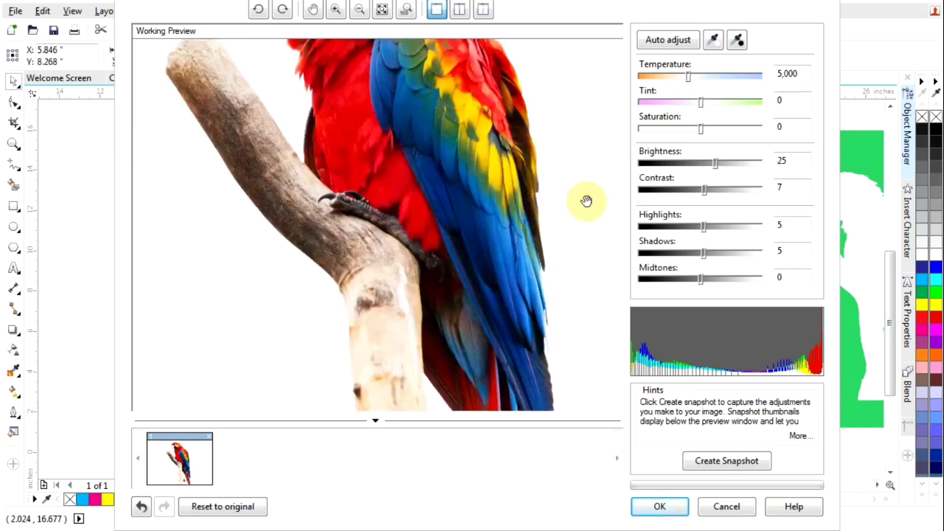
left_click(783, 186)
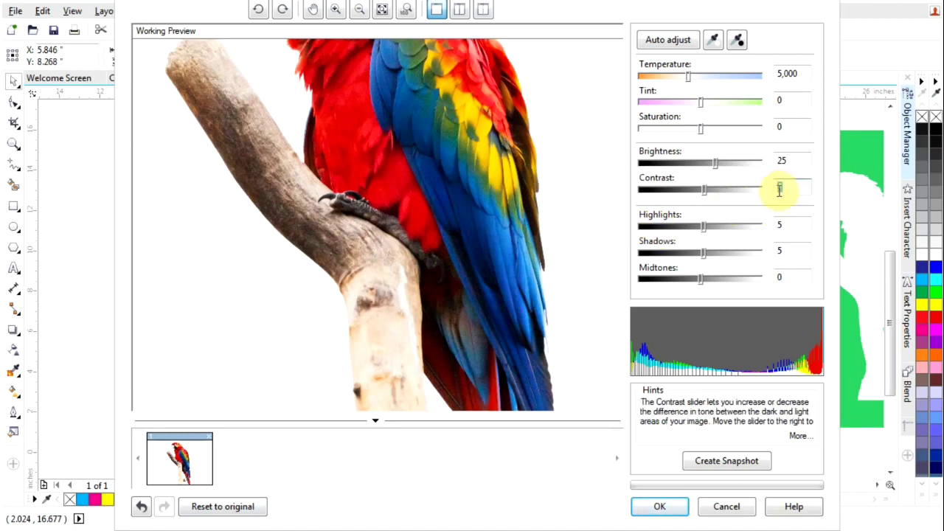
left_click(778, 189)
left_click(662, 507)
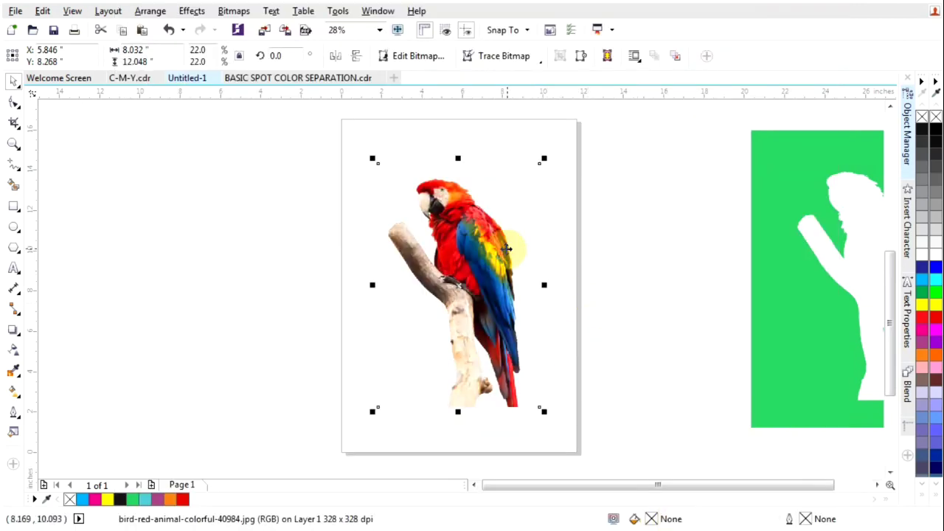
Select the adjusted parrot photo on the page and open it for bitmap editing in Corel PHOTO-PAINT.
scroll(480, 255, "up", 2)
scroll(476, 261, "down", 2)
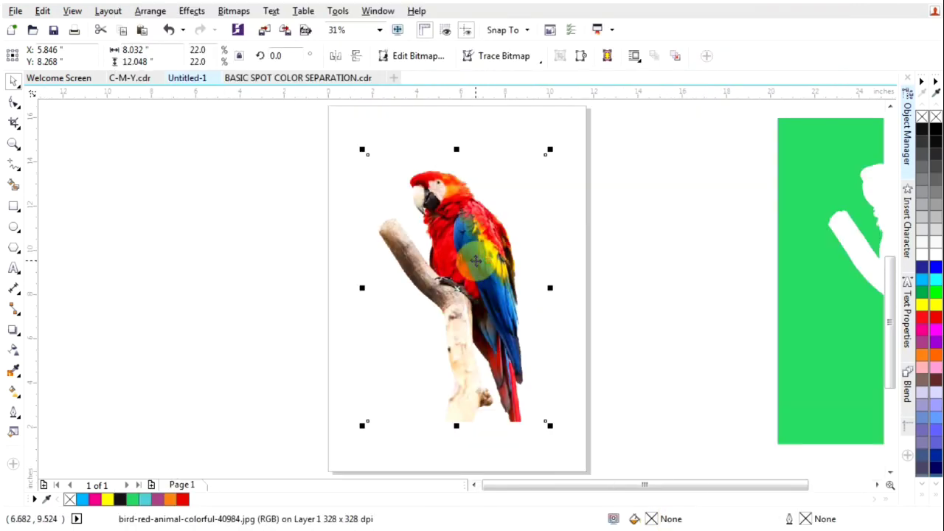
scroll(476, 261, "up", 2)
scroll(476, 261, "down", 2)
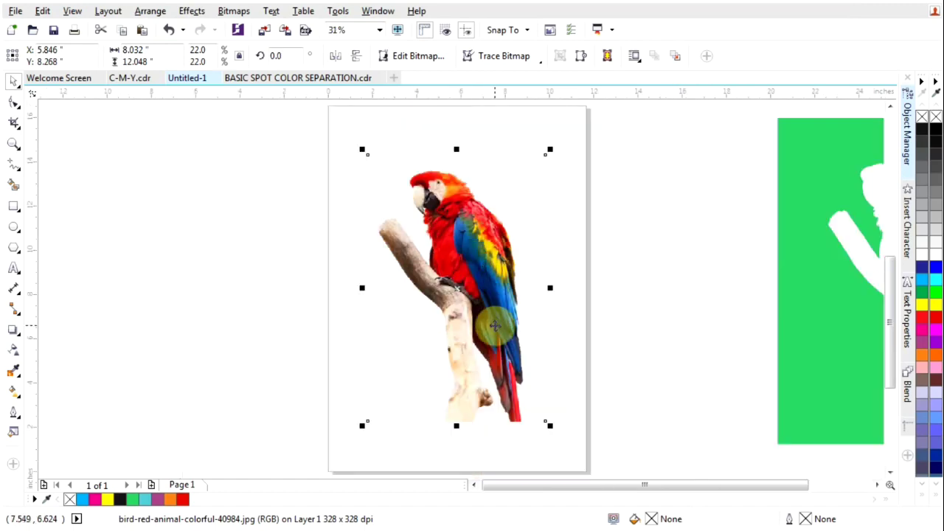
left_click(647, 254)
left_click(472, 254)
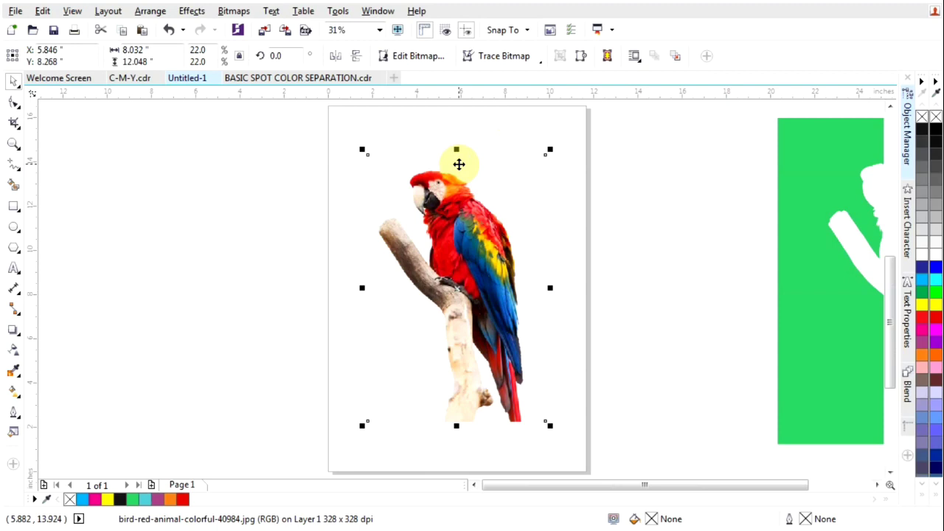
left_click(422, 56)
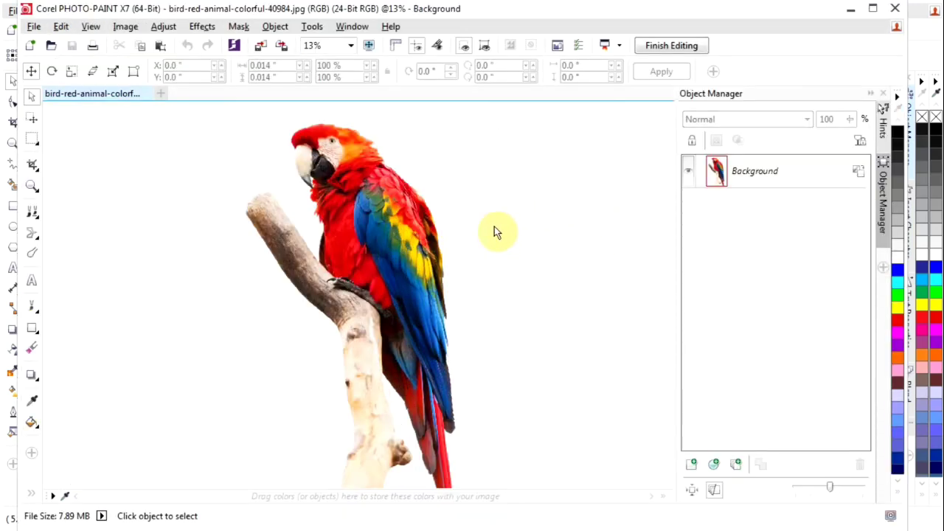
Convert the parrot background image to CMYK Color (32-bit).
left_click(781, 177)
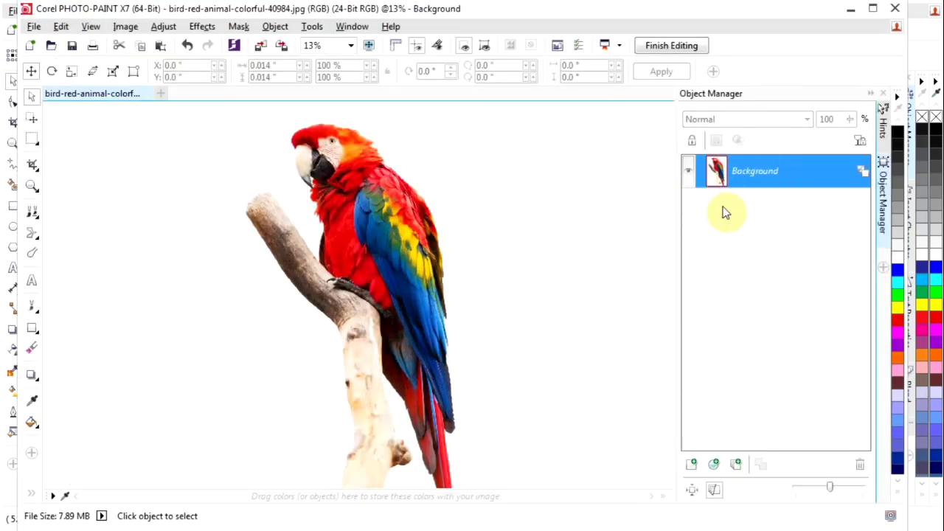
left_click(126, 27)
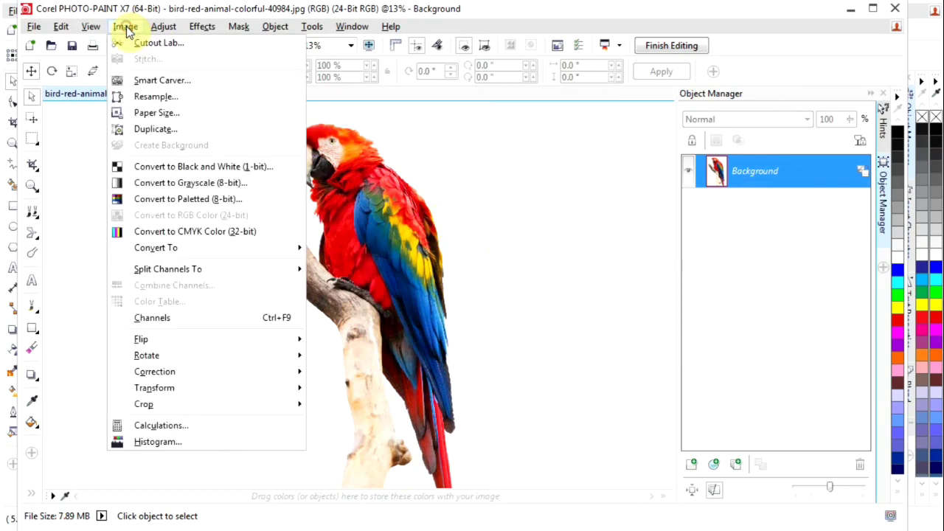
left_click(162, 232)
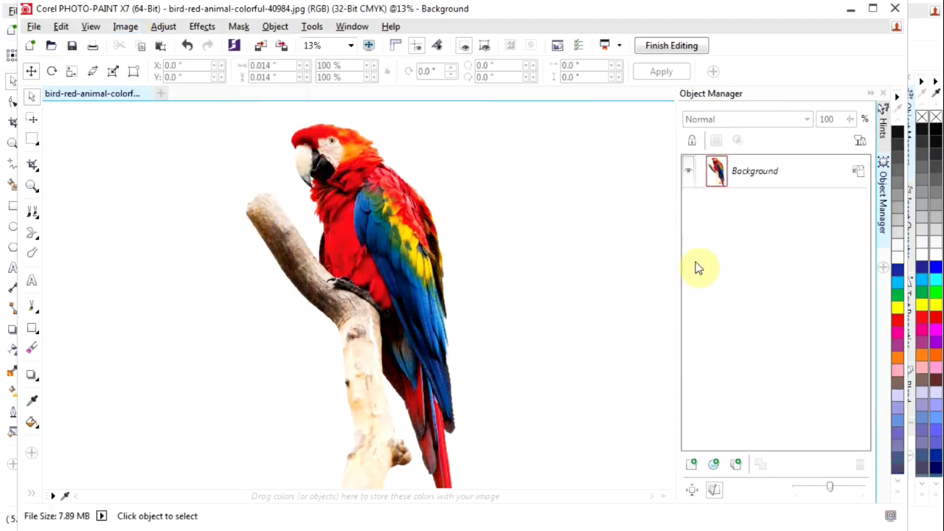
Split the converted parrot image into separate CMYK channels.
left_click(751, 175)
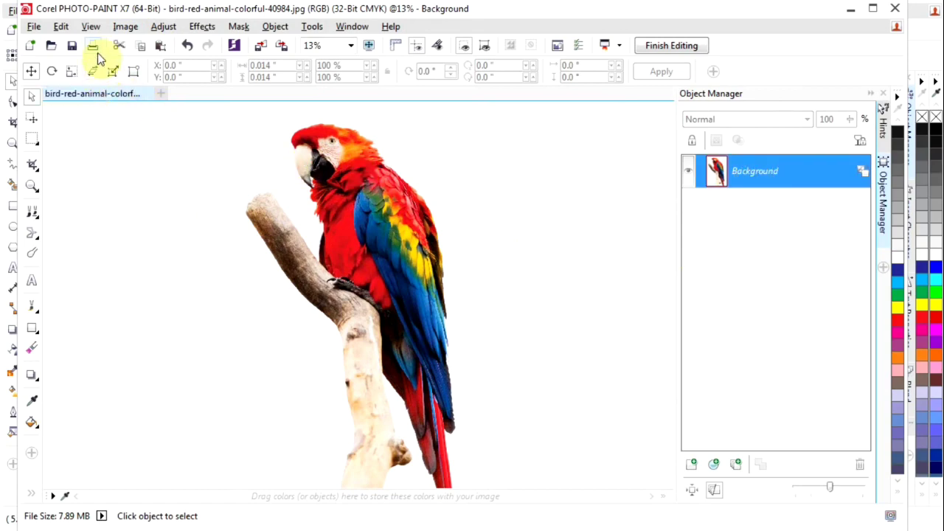
left_click(125, 28)
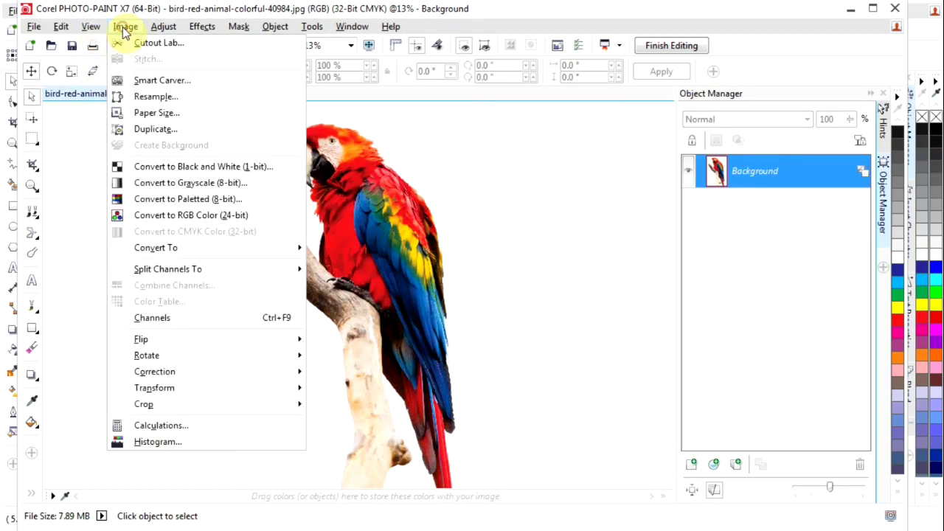
mouse_move(168, 270)
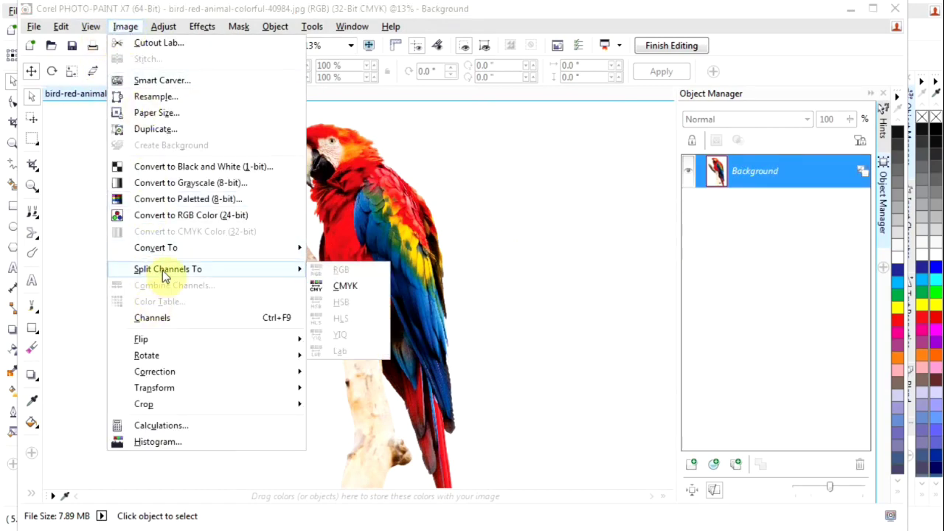
left_click(345, 288)
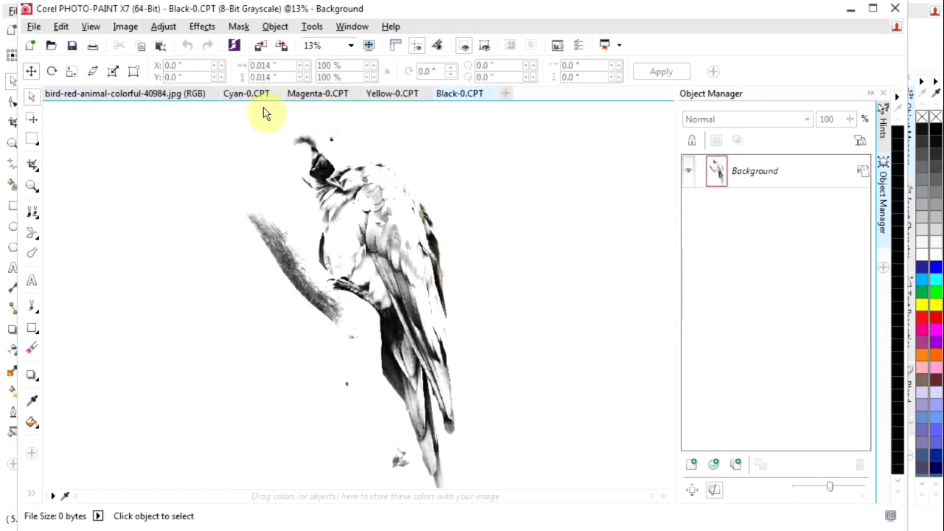
Look through the cyan, magenta, yellow and black channel images and copy the cyan one.
left_click(243, 93)
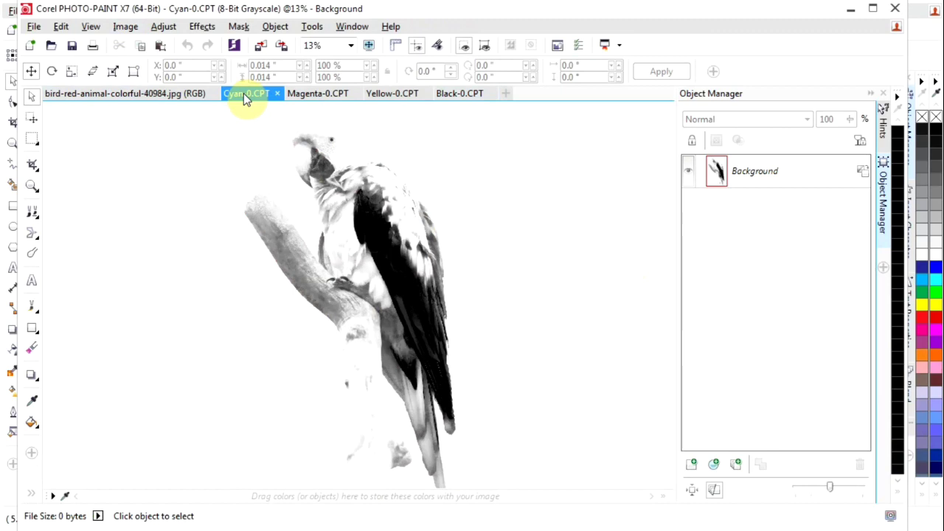
left_click(307, 94)
left_click(385, 96)
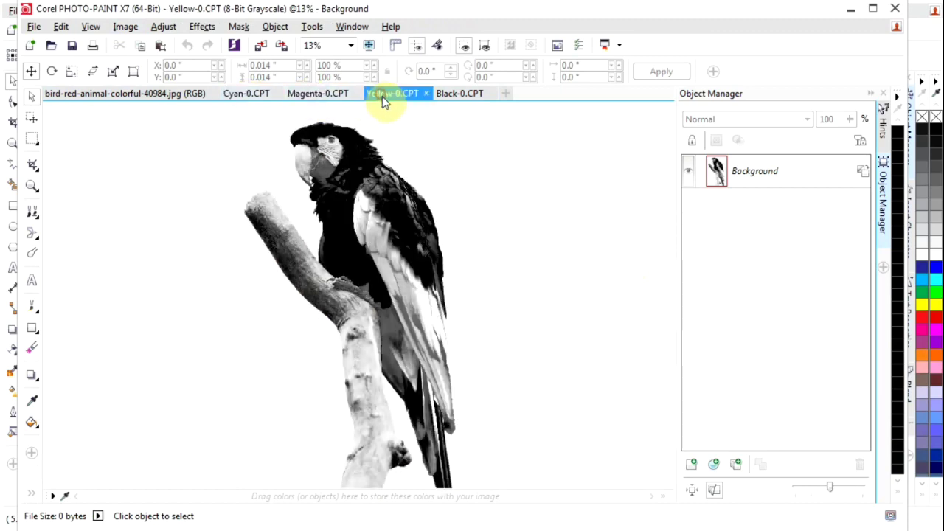
left_click(460, 96)
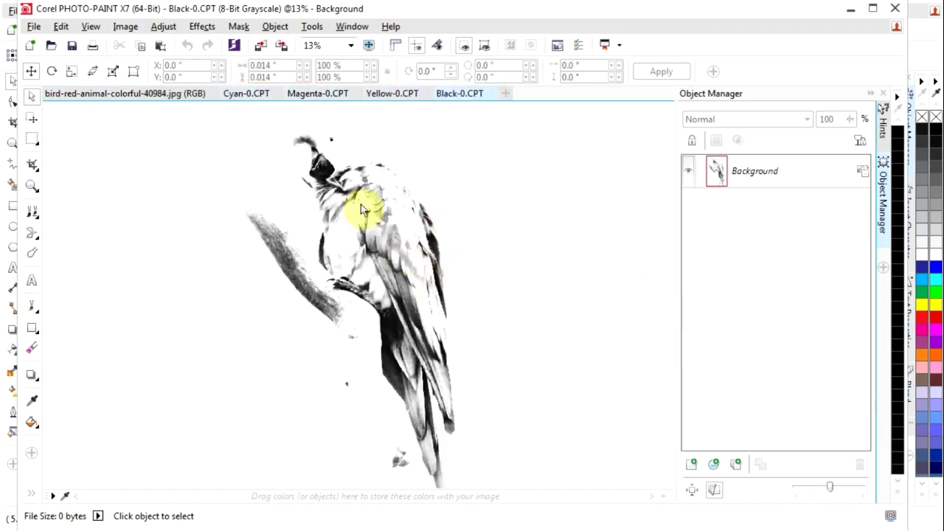
left_click(250, 96)
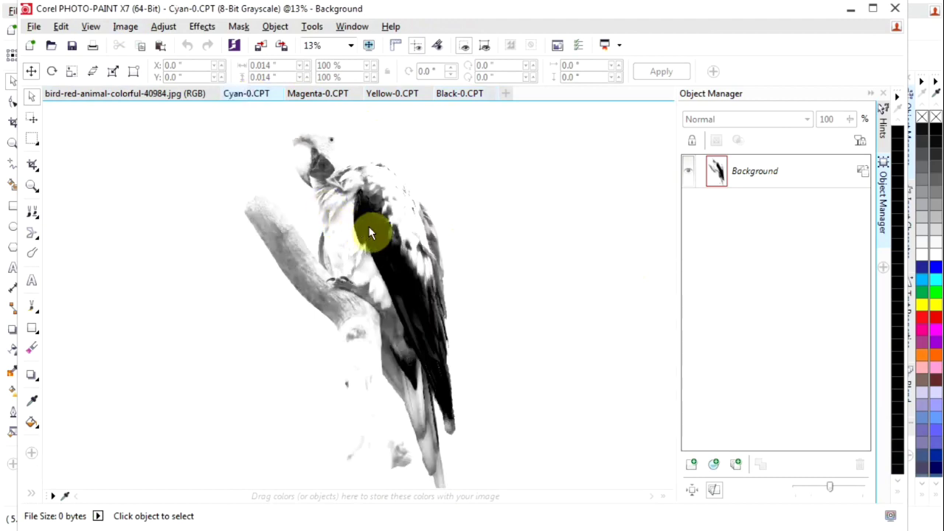
right_click(370, 228)
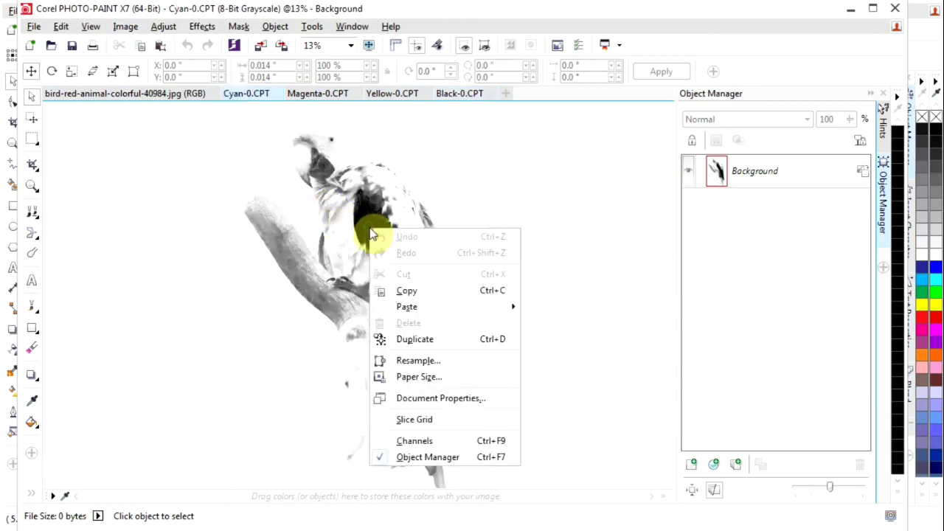
left_click(409, 290)
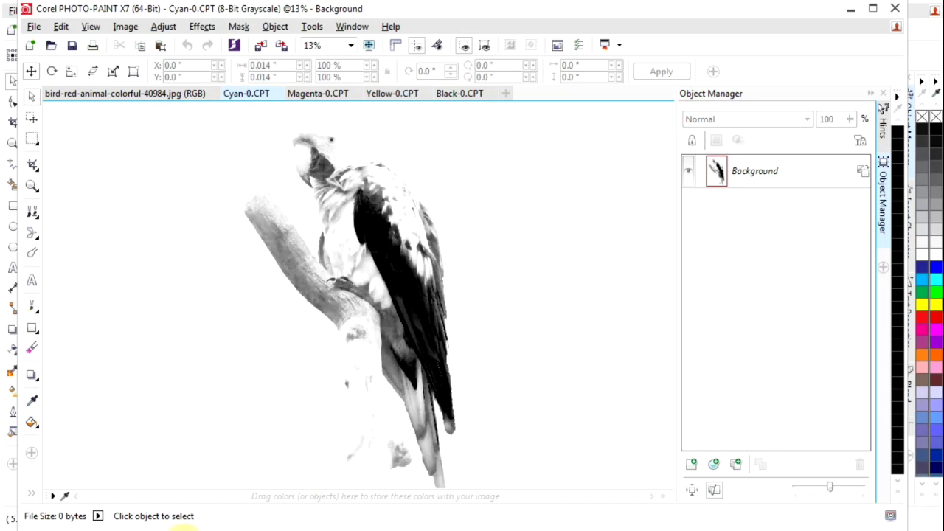
Switch to CorelDRAW and close BASIC SPOT COLOR SEPARATION.cdr without saving its changes.
left_click(183, 529)
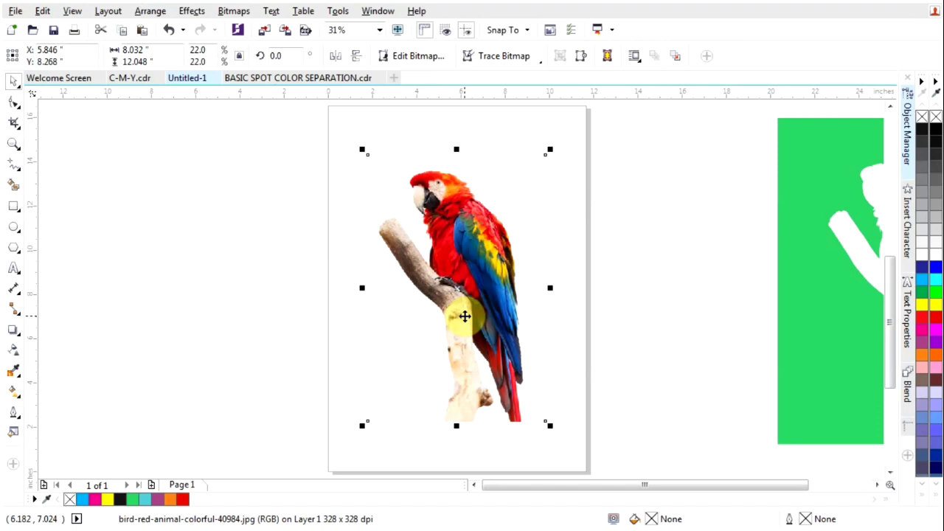
left_click(382, 79)
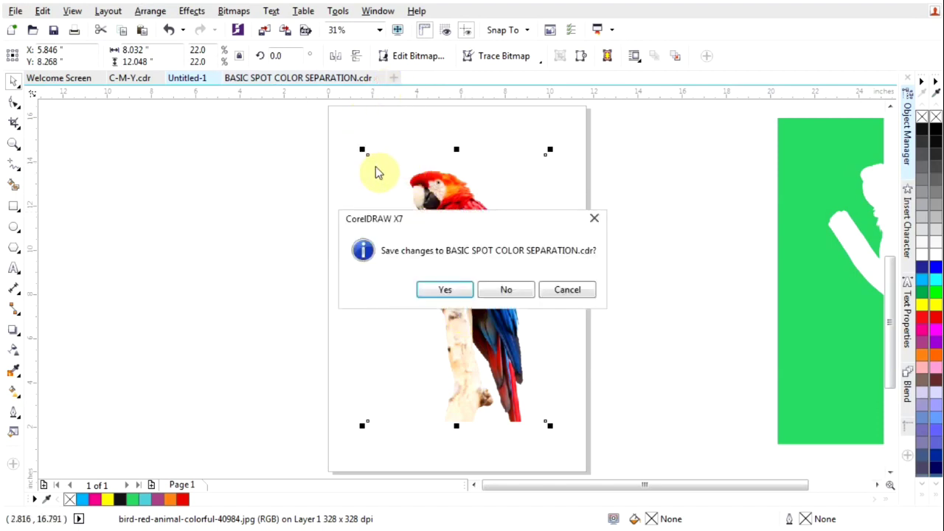
left_click(509, 289)
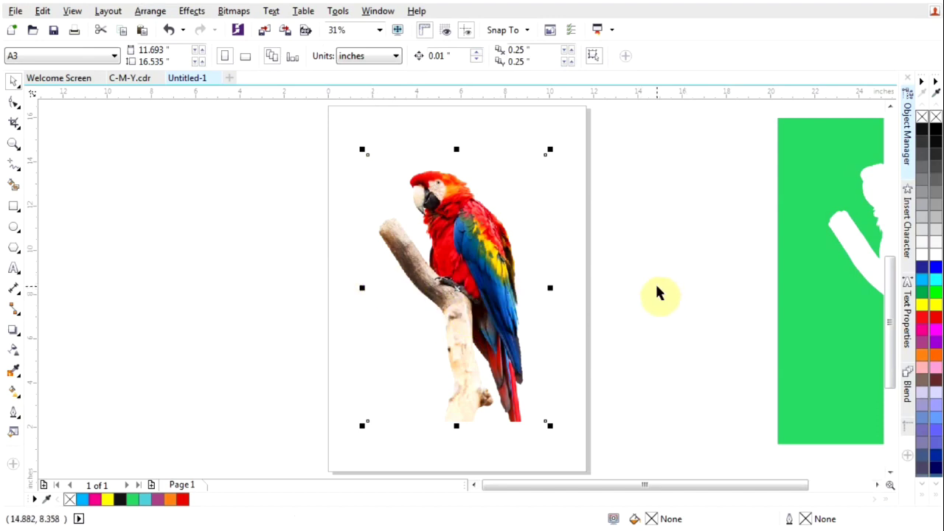
Add a page after Page 1 and paste the cyan channel image onto it.
left_click(151, 485)
right_click(279, 328)
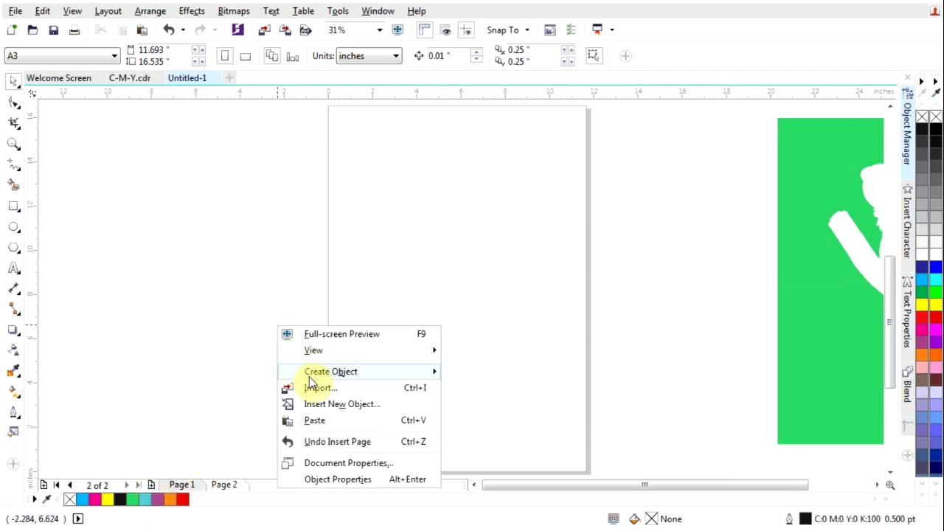
left_click(320, 418)
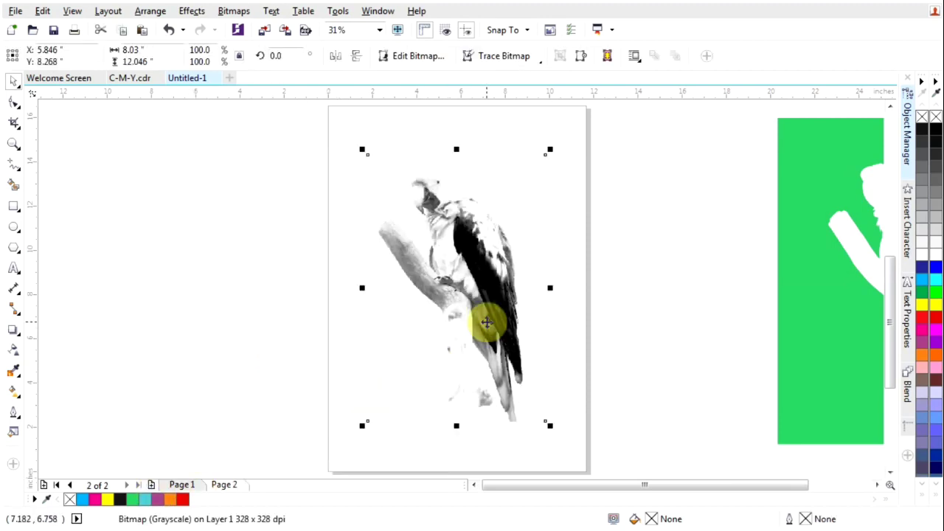
Move the cyan bitmap to the page's upper-left corner and add horizontal and vertical guidelines crossing at the page centre, X 5.846 in, Y 8.268 in.
left_click_drag(487, 322, 339, 145)
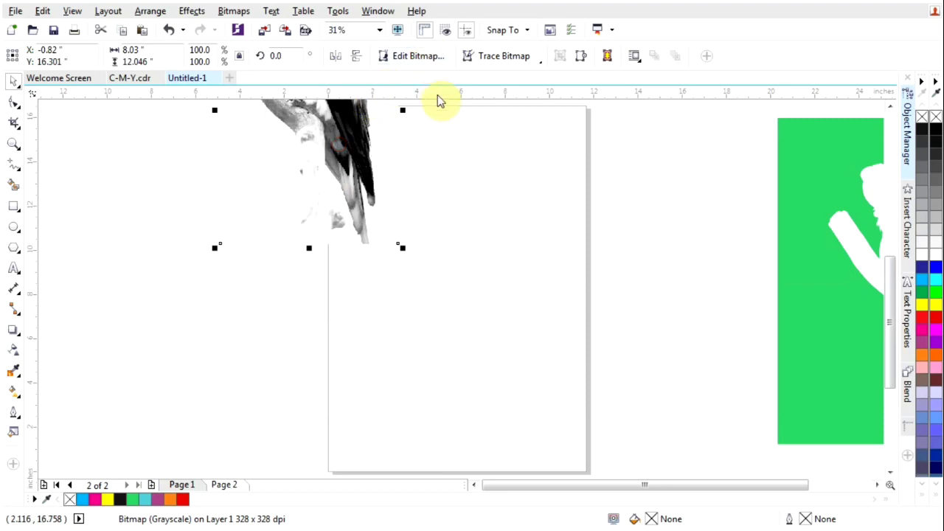
left_click_drag(436, 94, 455, 288)
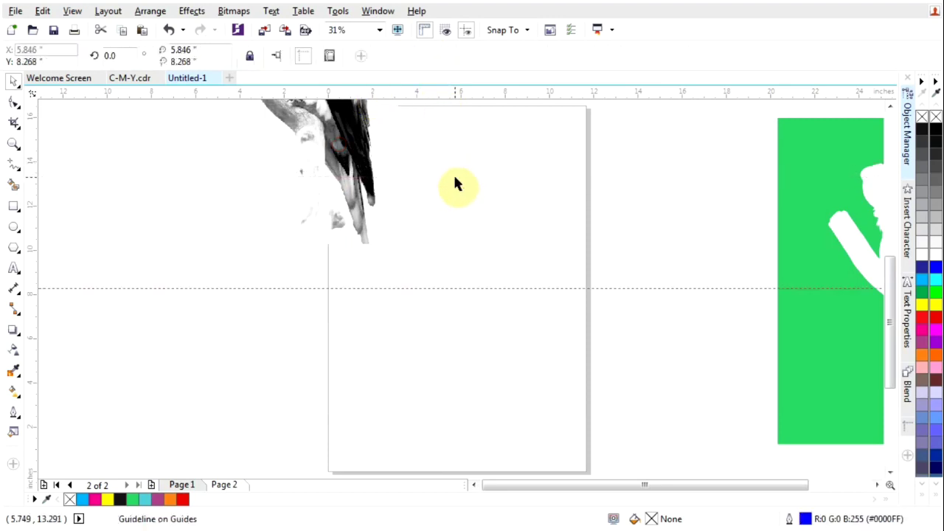
left_click_drag(31, 337, 475, 365)
left_click(621, 252)
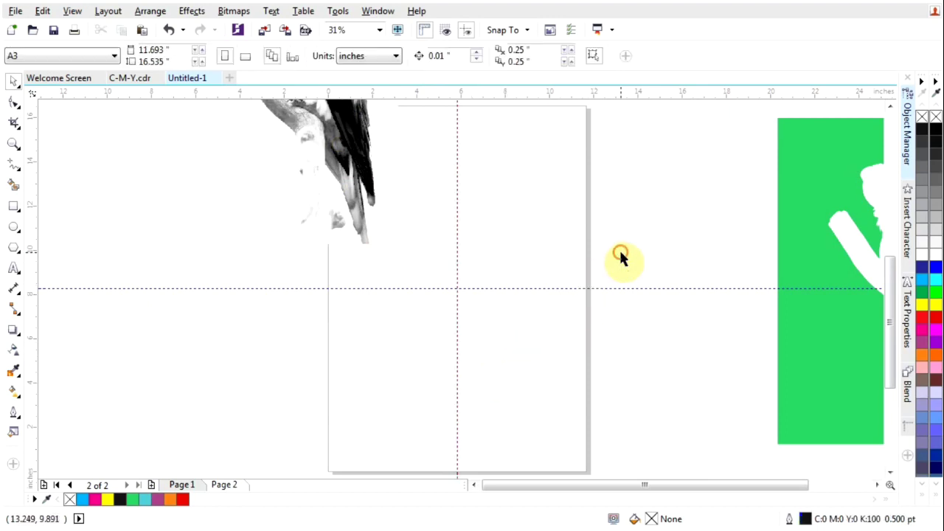
Move the cyan channel bitmap down toward the guideline intersection at the page centre and deselect it.
scroll(491, 337, "down", 2)
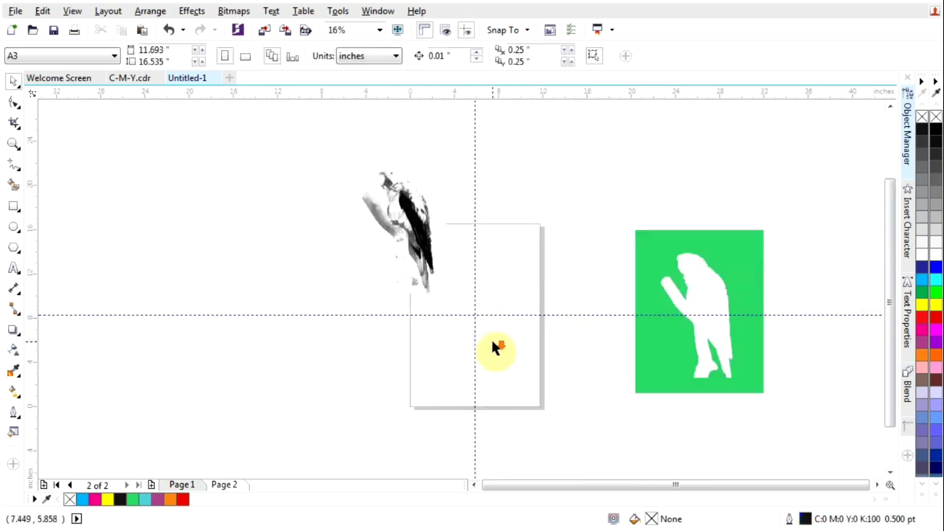
scroll(491, 337, "up", 2)
left_click(386, 201)
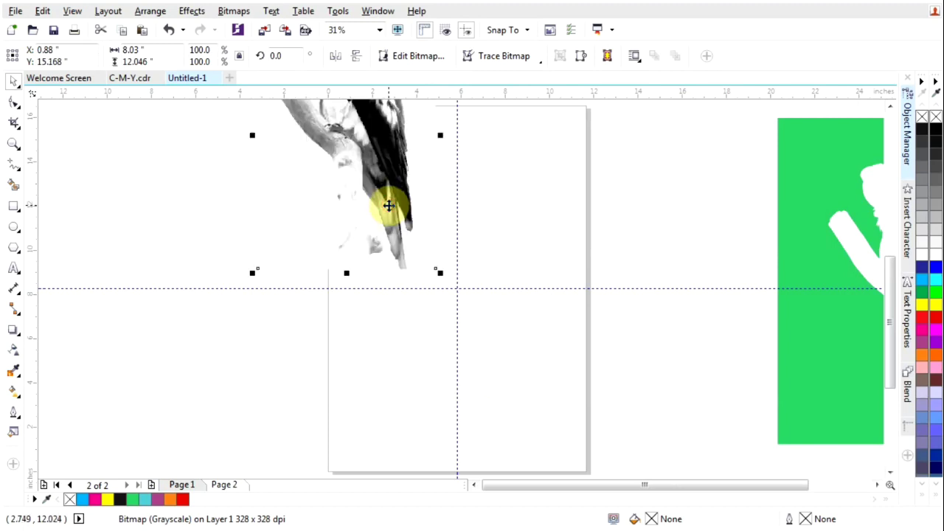
left_click(625, 236)
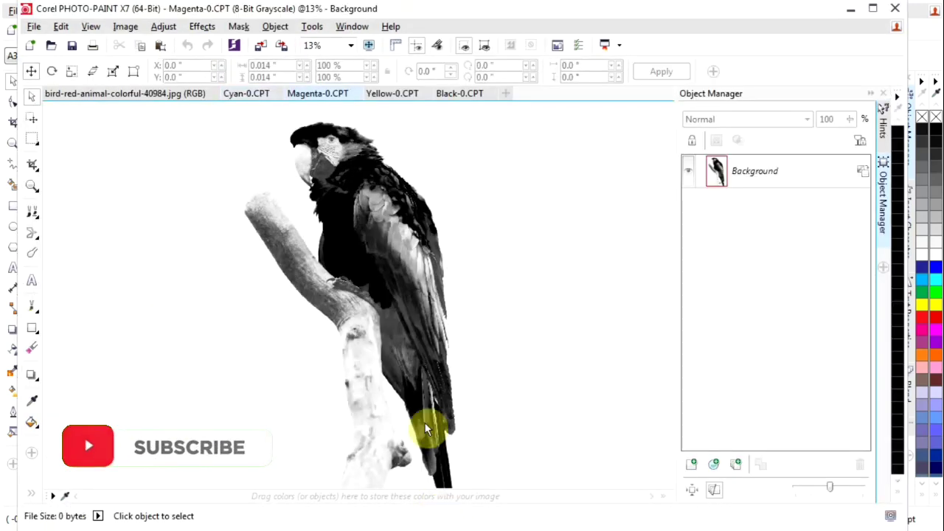
Copy the magenta channel image, paste it onto Page 2 in CorelDRAW, and move it to the page's upper-right area, about X 10.8 in, Y 15.0 in.
right_click(410, 243)
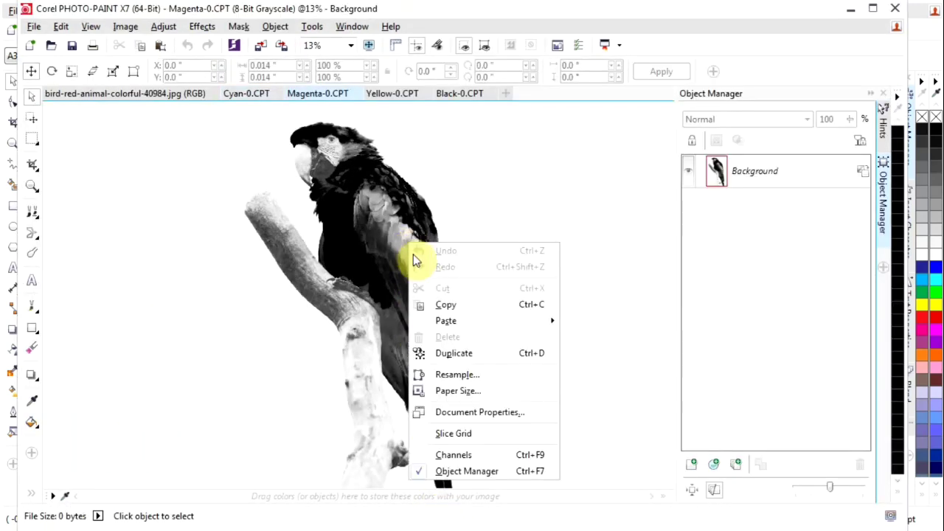
left_click(446, 307)
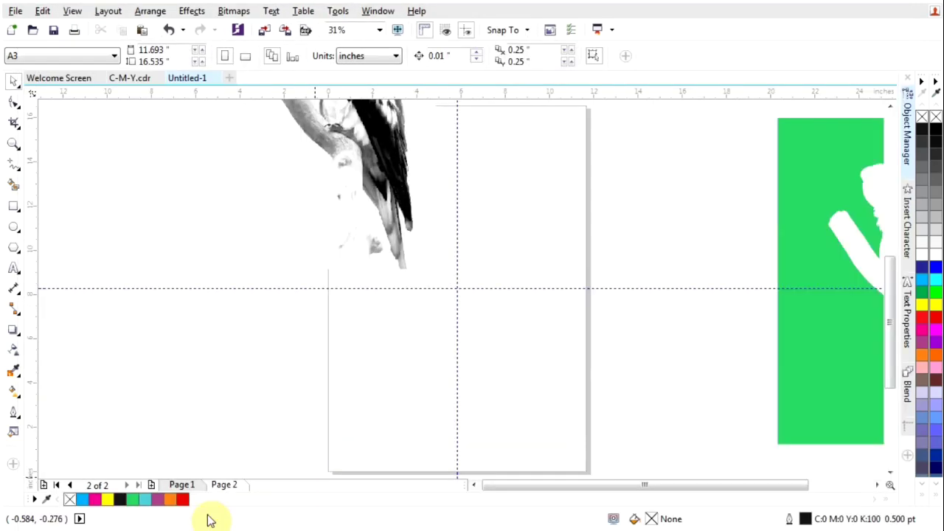
right_click(275, 357)
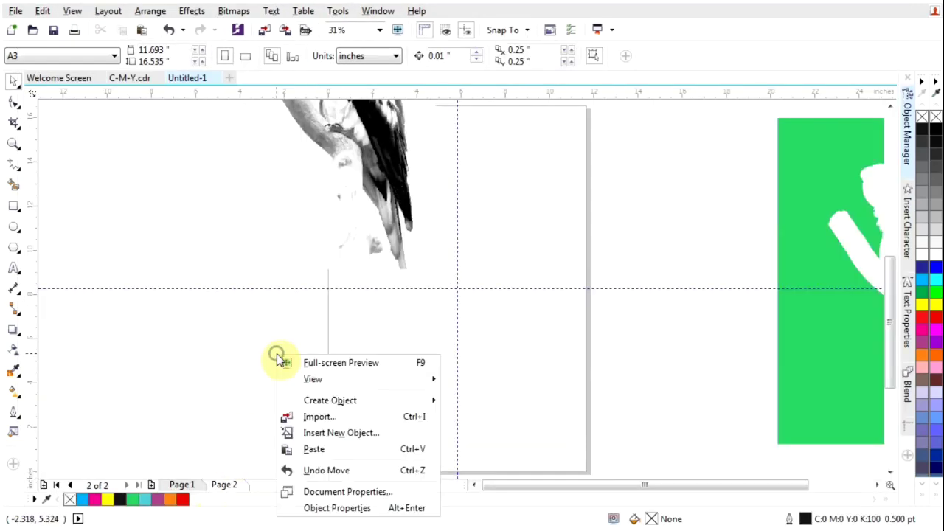
left_click(321, 447)
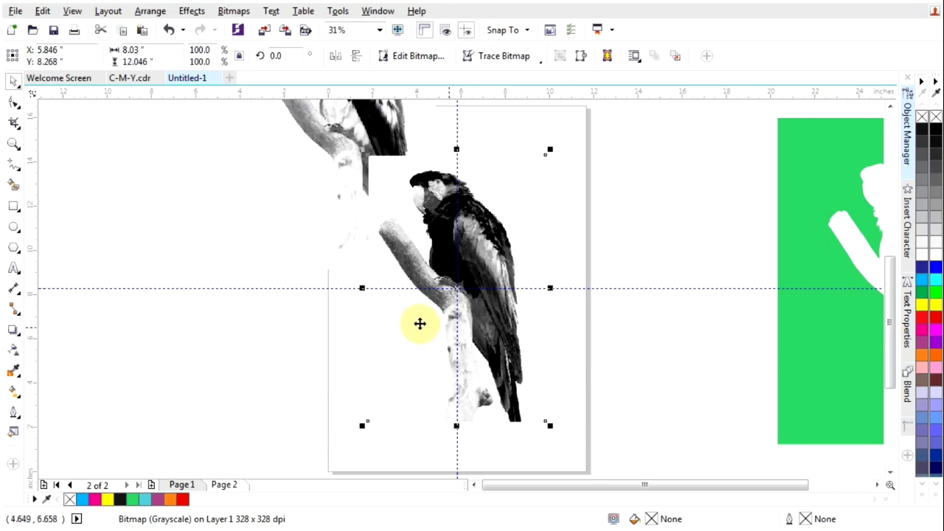
left_click_drag(419, 322, 581, 193)
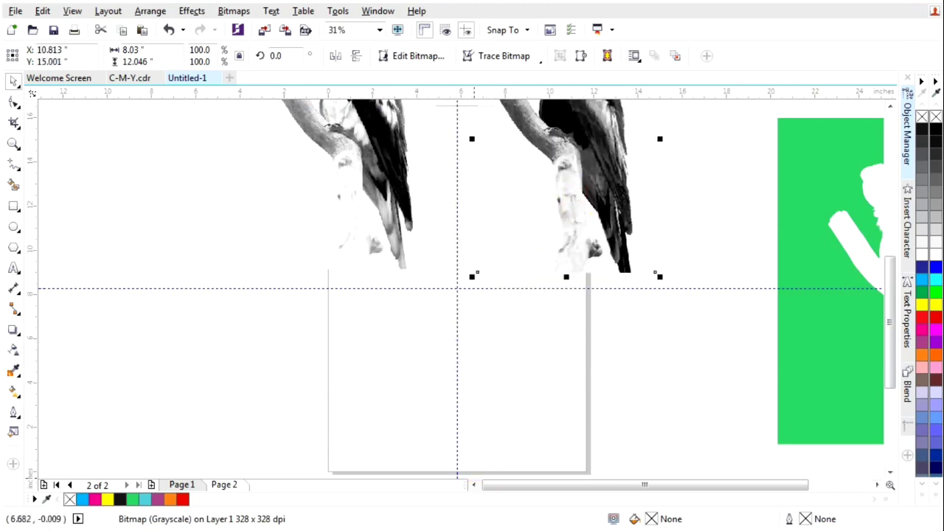
Copy the Yellow-0.CPT image from PHOTO-PAINT, paste it in CorelDRAW, and move it below the cyan bitmap, about X 1.05 in, Y 1.37 in.
key("alt+Tab")
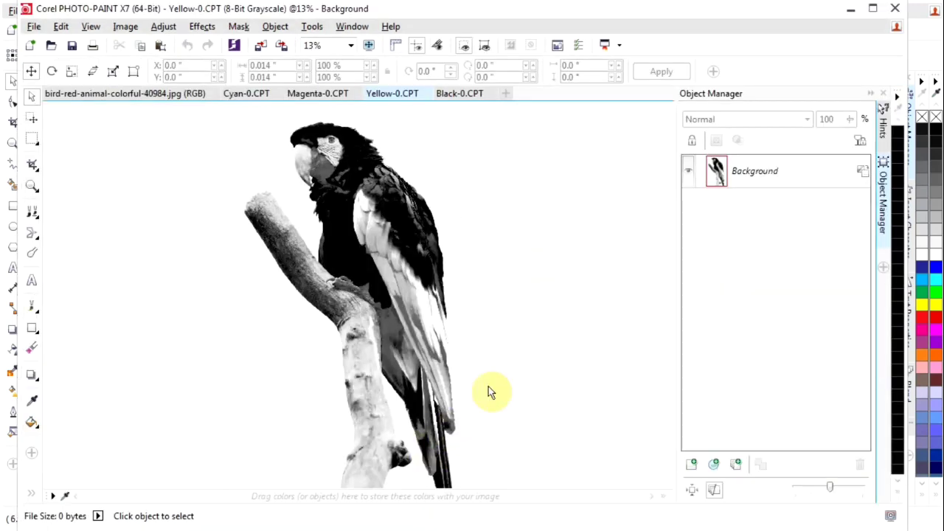
right_click(369, 250)
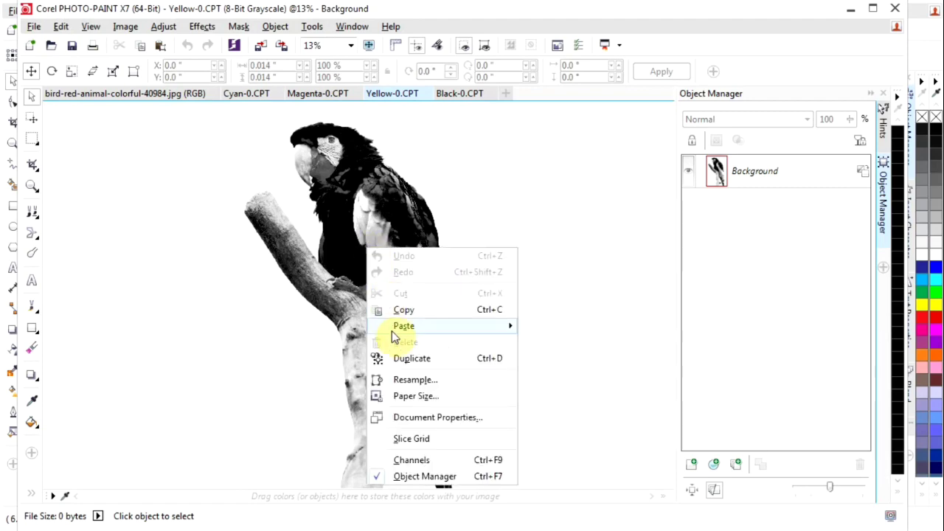
left_click(413, 308)
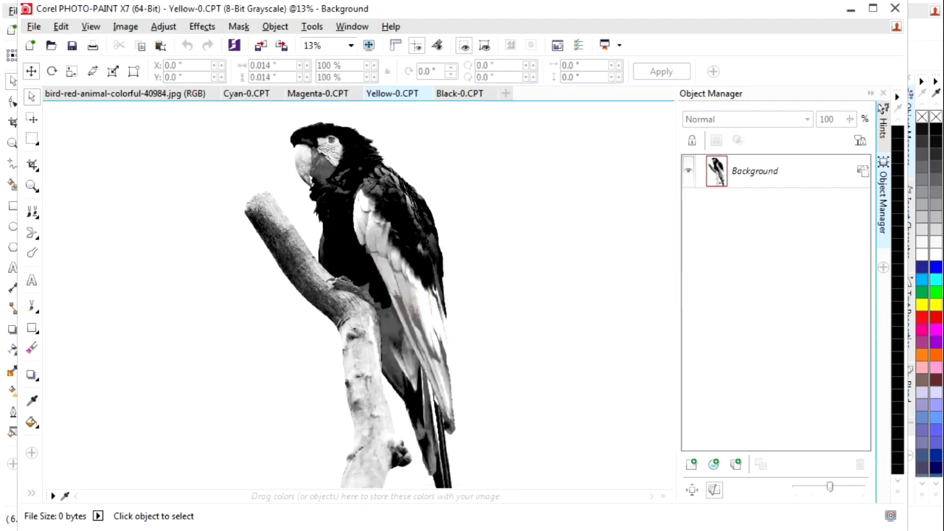
key("alt+Tab")
right_click(300, 368)
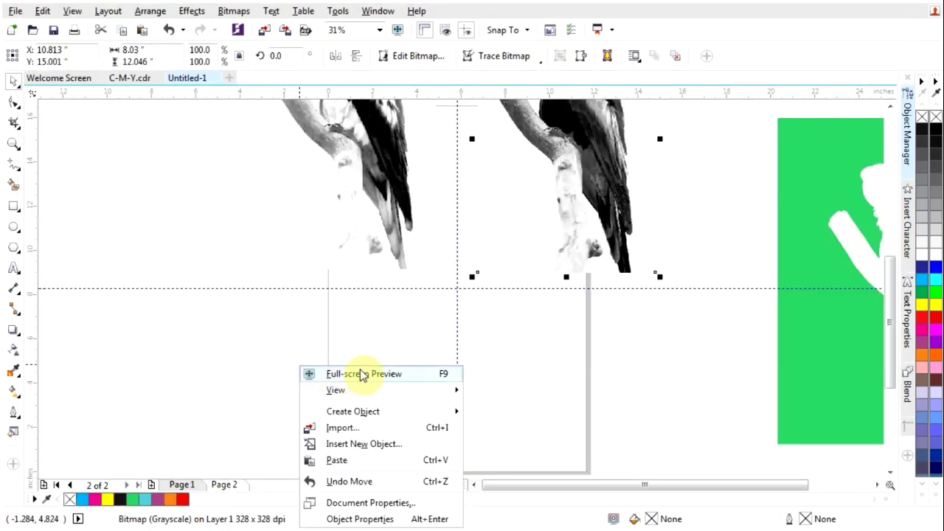
left_click(355, 460)
left_click_drag(459, 246, 351, 393)
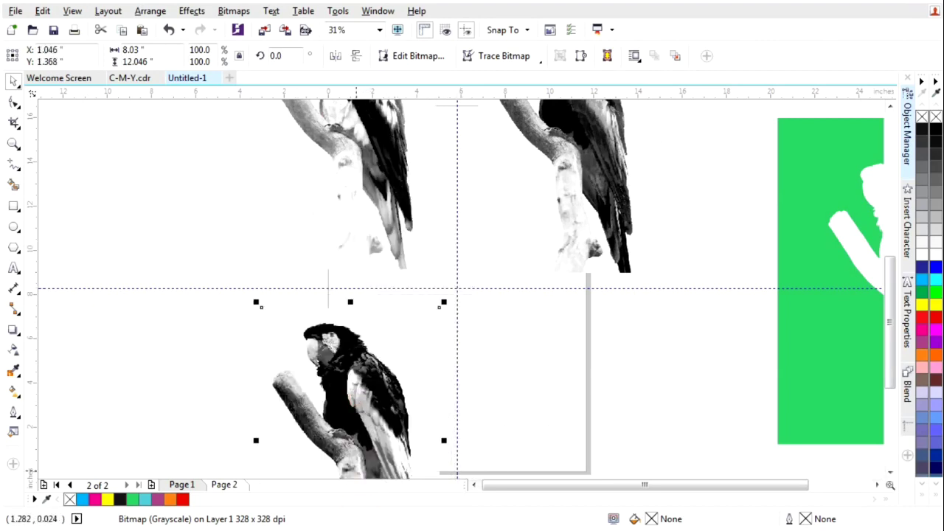
Copy the Black-0.CPT image from PHOTO-PAINT, paste it in CorelDRAW, and move it below the magenta bitmap, about X 10.58 in, Y 1.63 in.
key("alt+Tab")
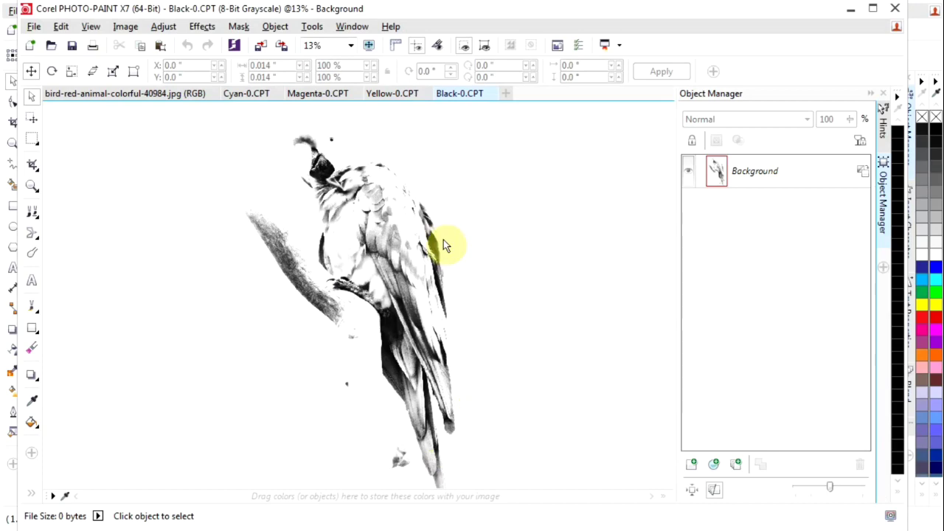
right_click(398, 208)
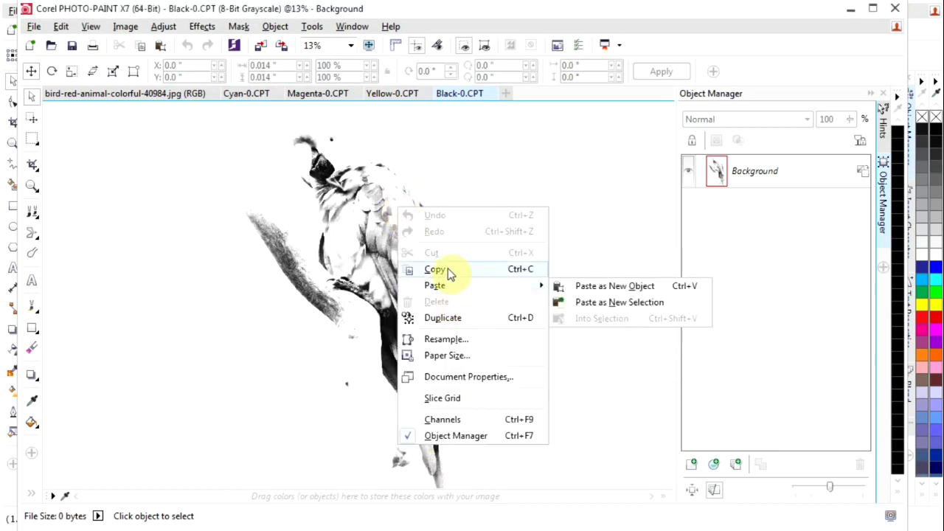
left_click(446, 269)
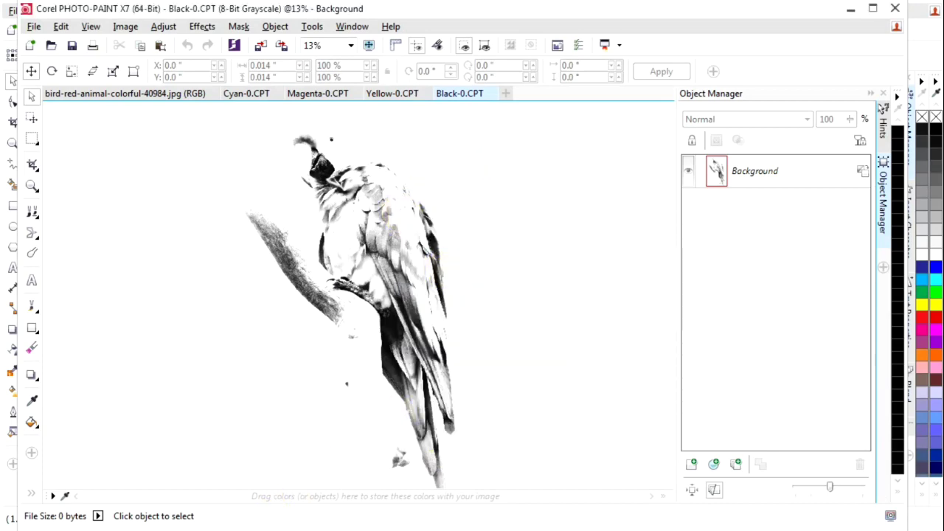
key("alt+Tab")
right_click(218, 378)
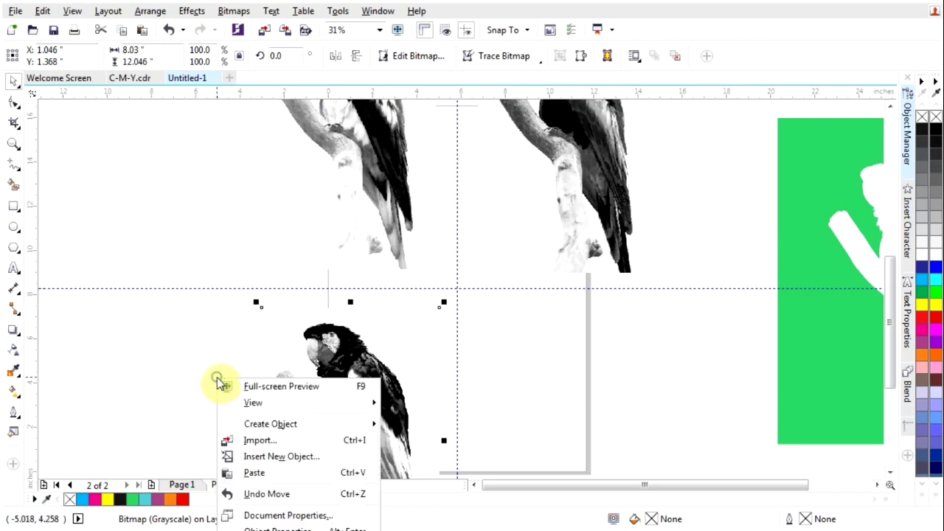
left_click(279, 473)
left_click_drag(490, 330, 568, 401)
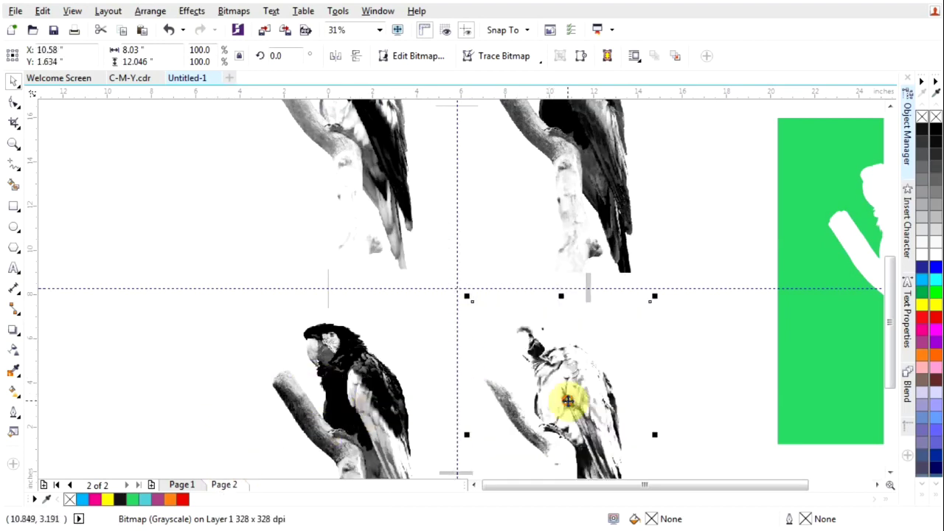
Examine the black channel bitmap up close for its dark areas and feather detail.
scroll(411, 317, "down", 2)
scroll(467, 329, "up", 2)
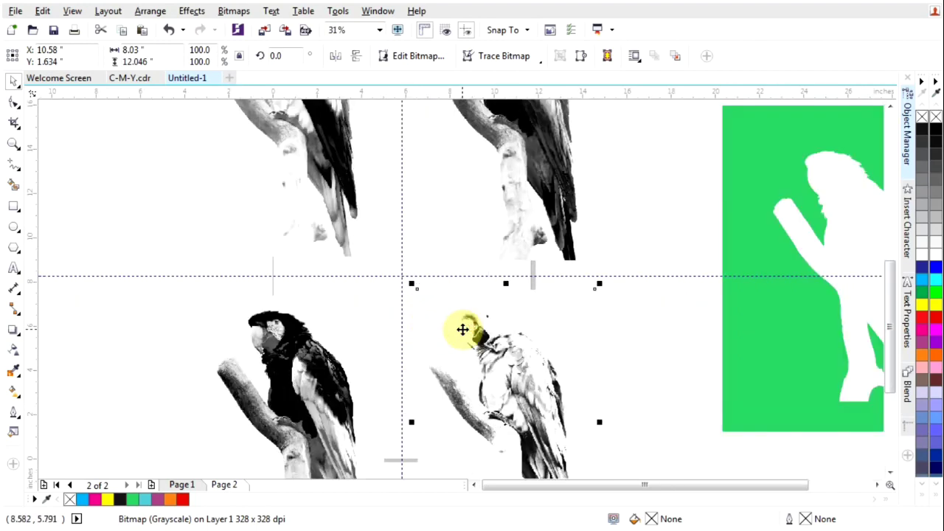
scroll(485, 320, "down", 1)
scroll(518, 411, "up", 2)
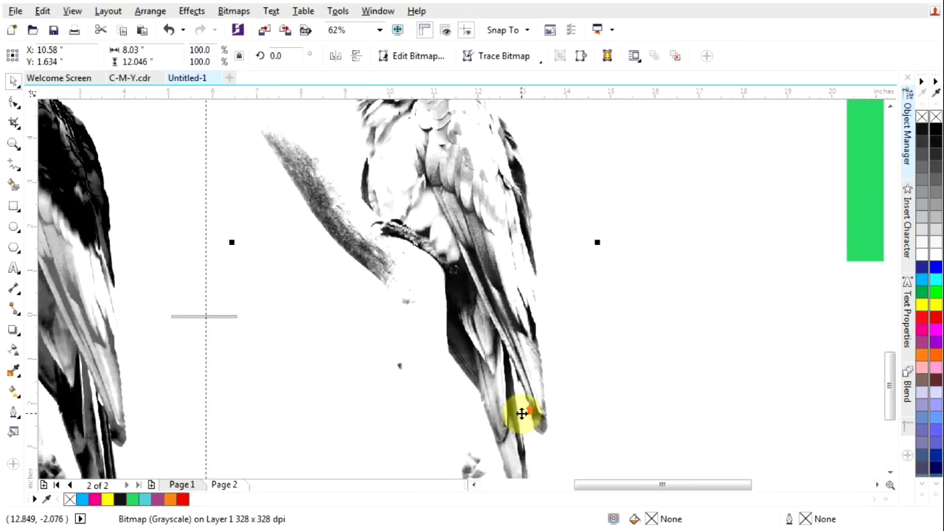
scroll(528, 380, "down", 1)
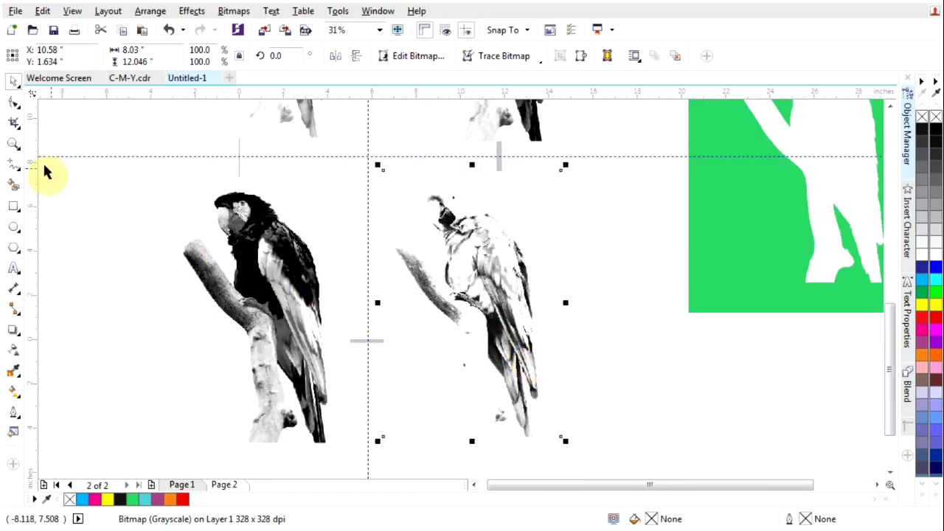
left_click(13, 144)
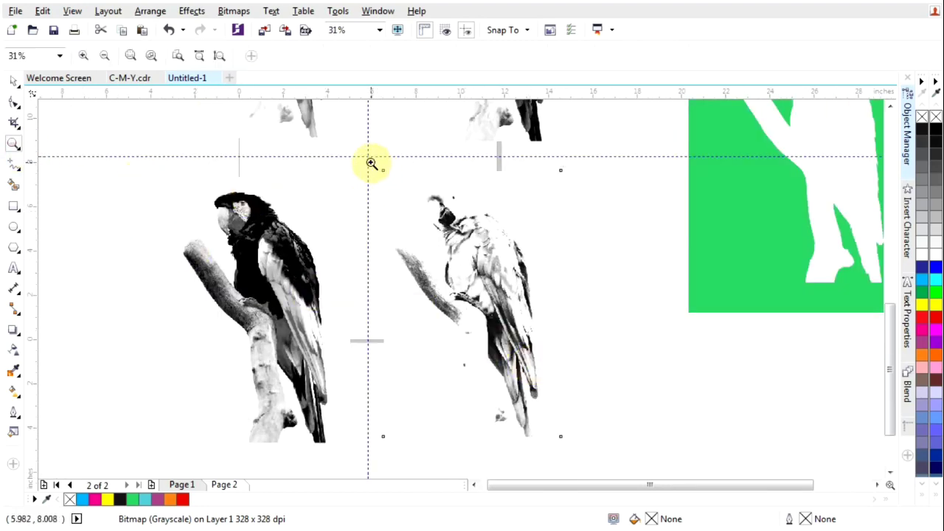
left_click_drag(371, 161, 573, 447)
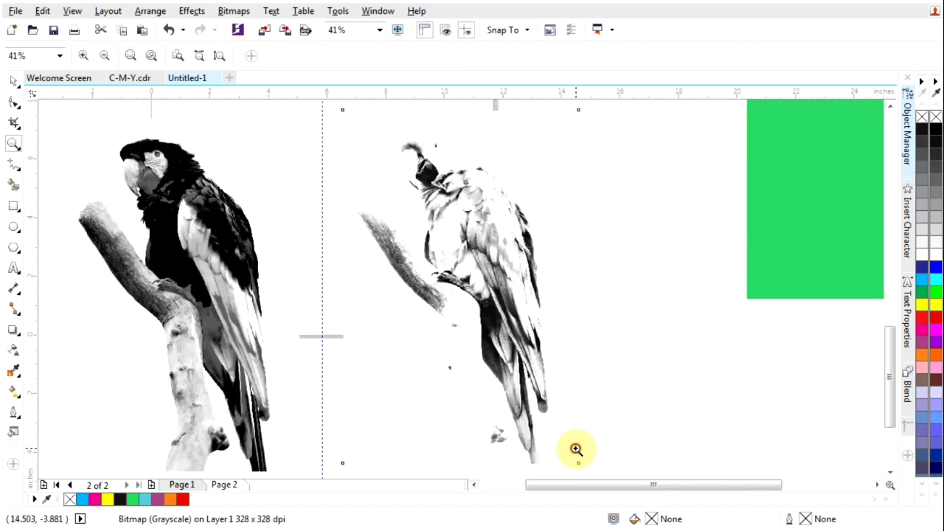
left_click(13, 81)
left_click(468, 253)
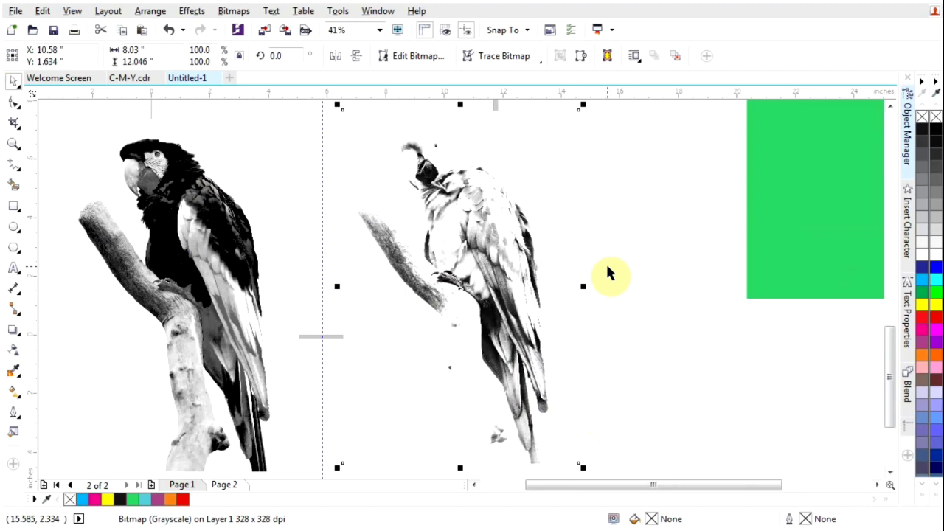
left_click(601, 275)
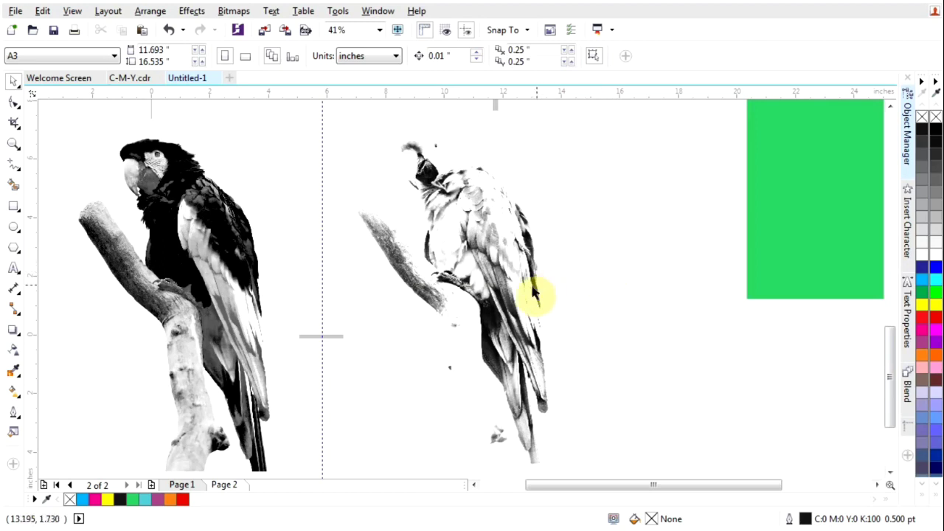
left_click(575, 182)
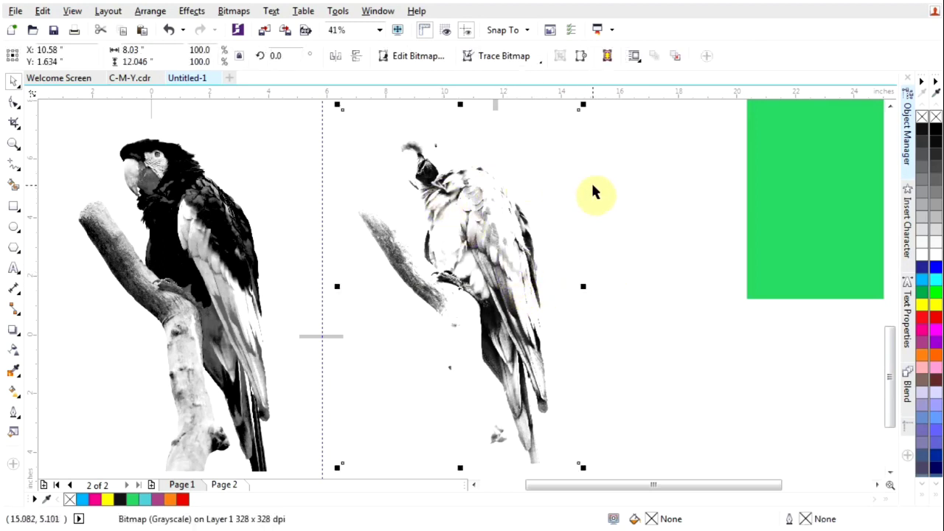
left_click(593, 187)
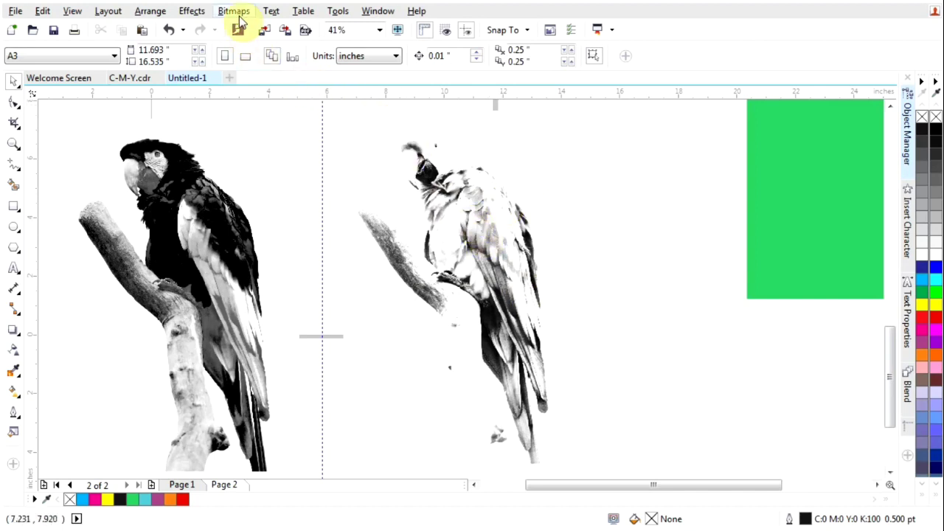
Open the Brightness/Contrast/Intensity adjustment for the black channel bitmap, reset its values, and move the dialog clear of the image.
left_click(501, 218)
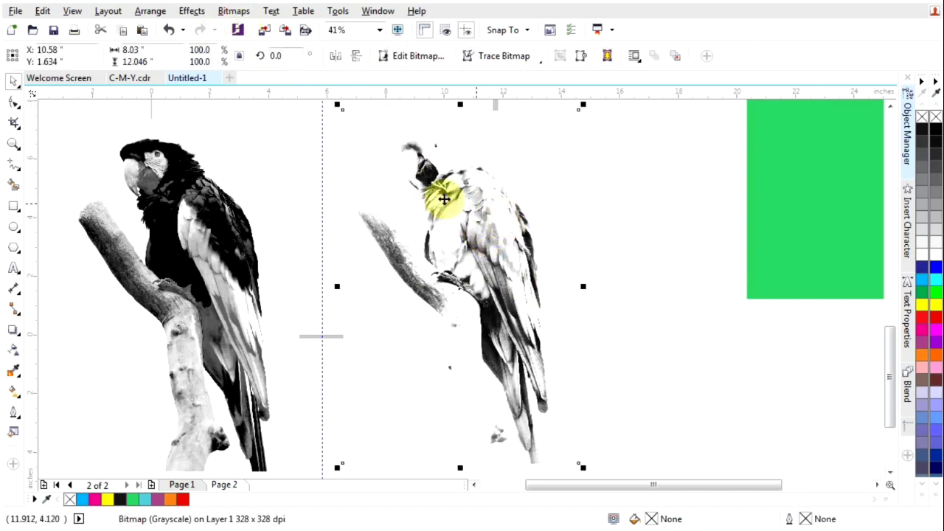
left_click(191, 11)
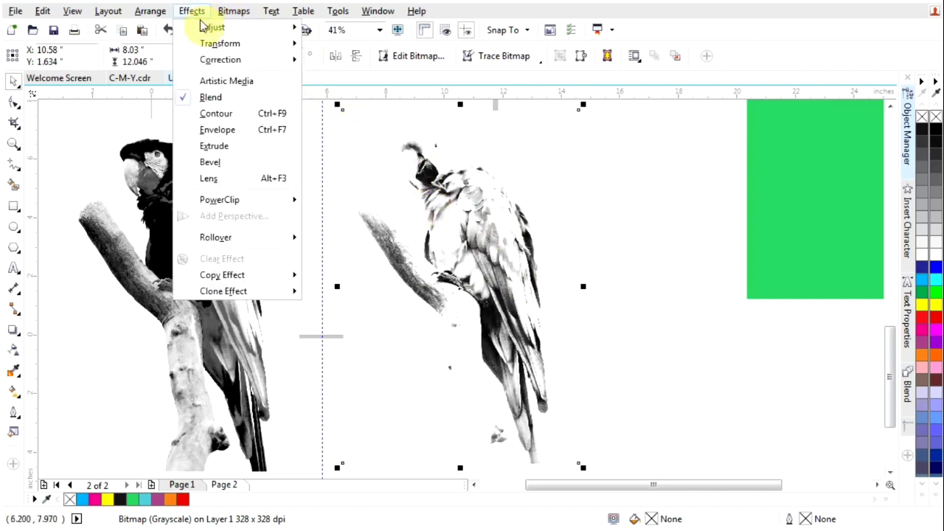
mouse_move(211, 33)
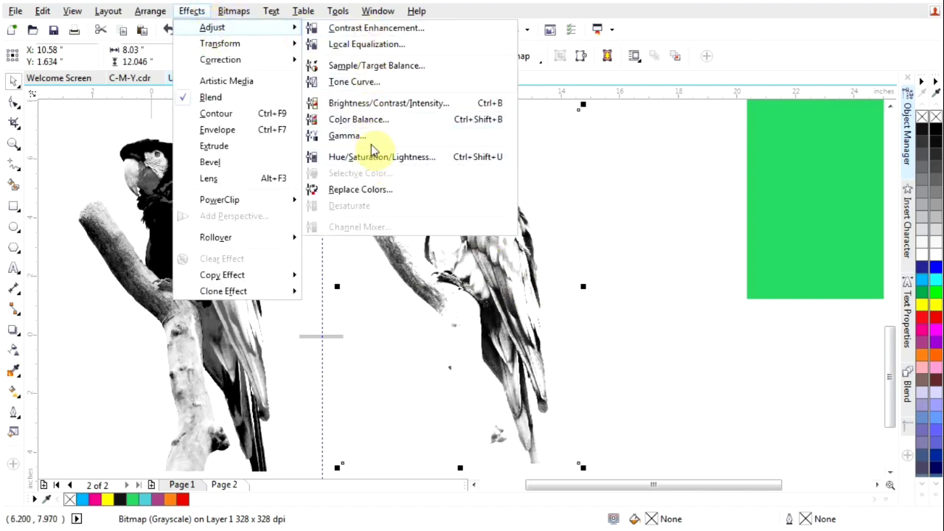
left_click(376, 106)
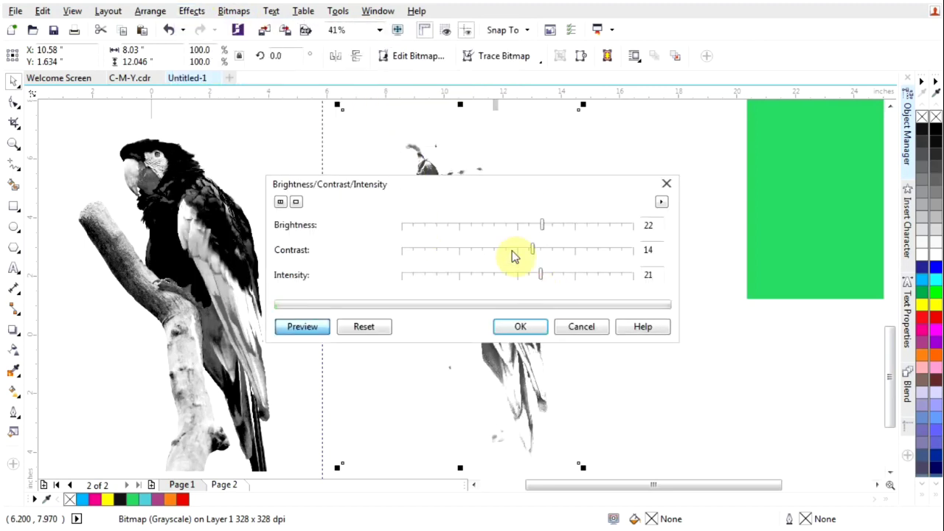
left_click(362, 329)
left_click_drag(492, 194, 766, 274)
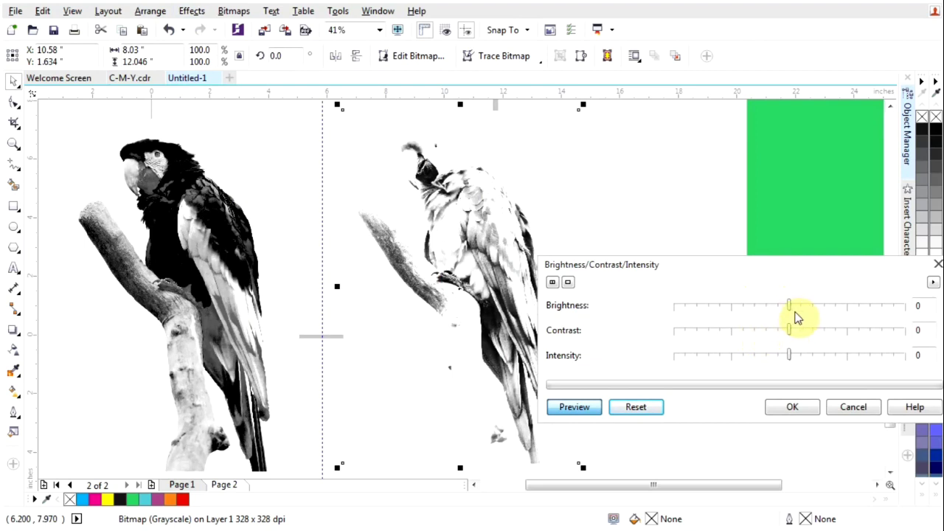
Lighten the black channel bitmap with brightness 18, contrast 7 and intensity 13, apply the adjustment, and deselect the bitmap.
left_click_drag(789, 309, 805, 313)
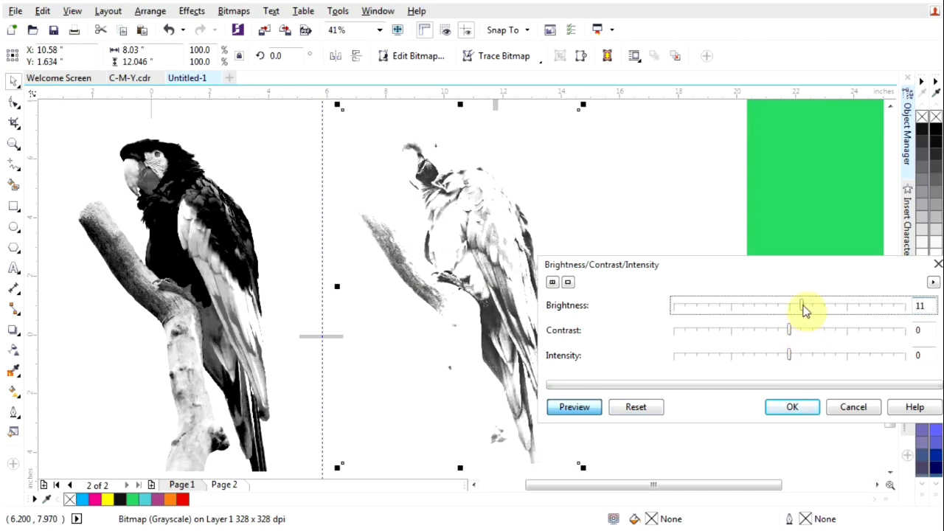
left_click_drag(802, 311, 810, 308)
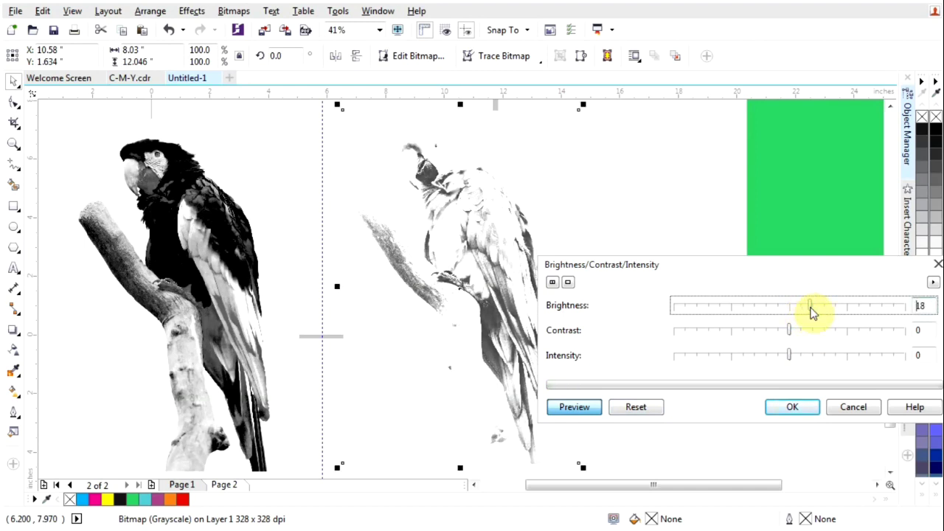
left_click_drag(789, 331, 811, 361)
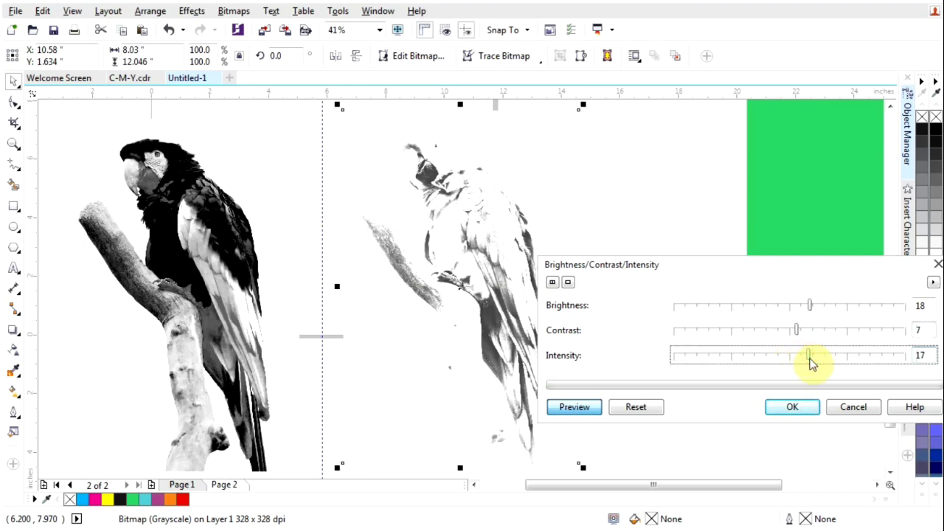
mouse_move(811, 361)
left_mouse_down()
mouse_move(807, 369)
mouse_move(806, 359)
left_mouse_up()
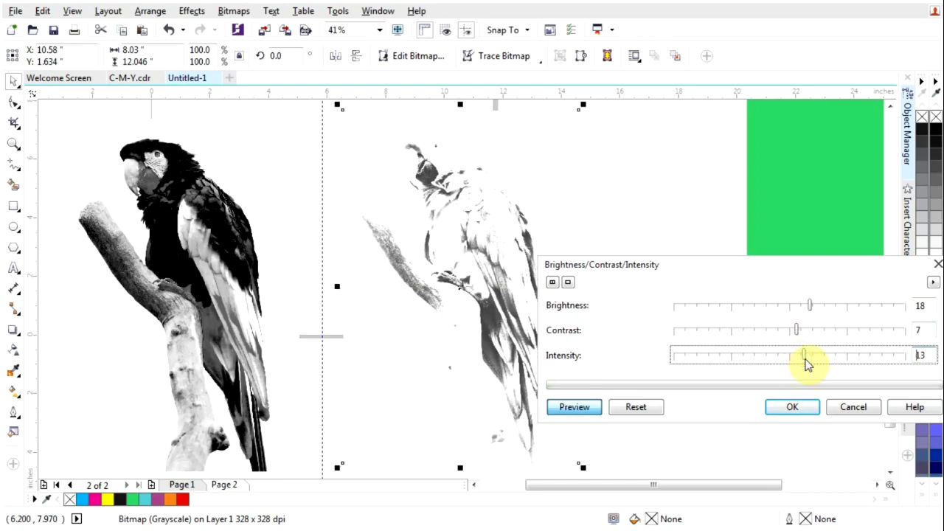
left_click(793, 408)
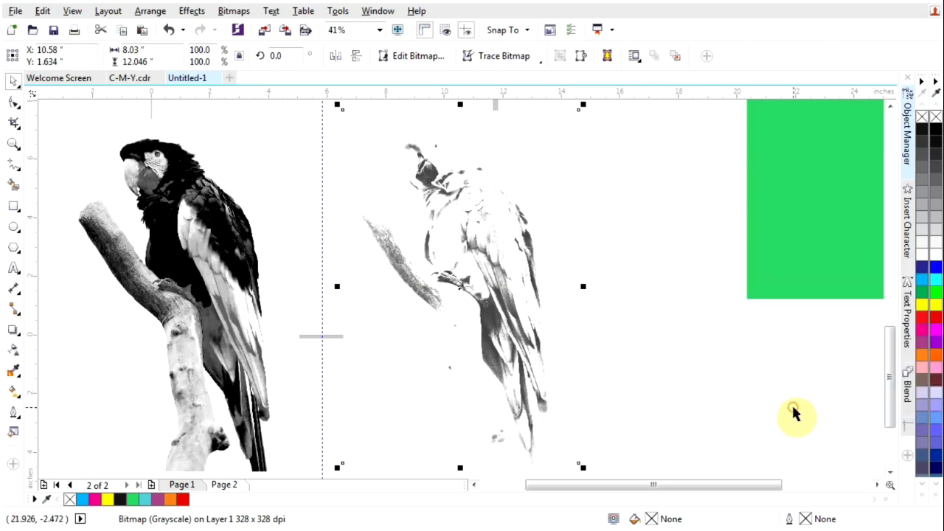
scroll(636, 317, "down", 2)
left_click(627, 319)
scroll(624, 313, "up", 2)
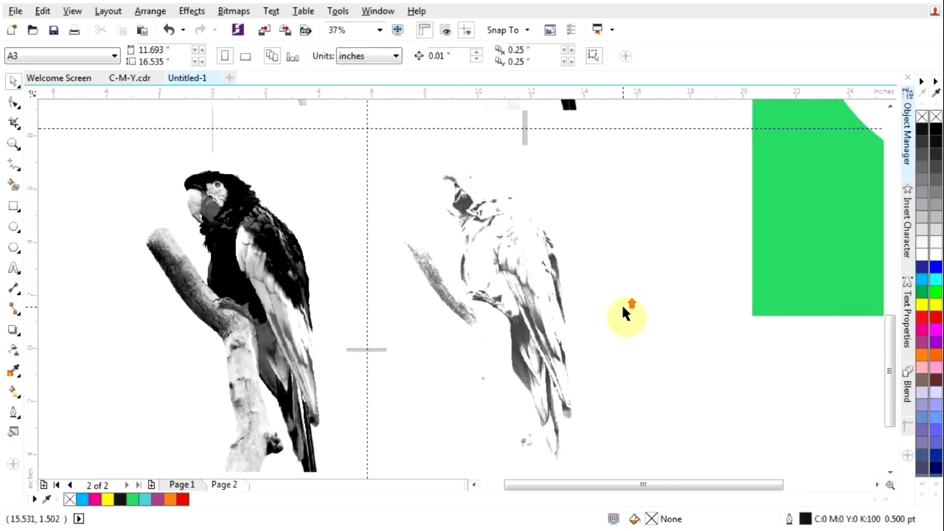
Paste a duplicate of the lightened black channel bitmap and align it over the yellow channel bitmap, matching its left edge.
scroll(616, 320, "down", 2)
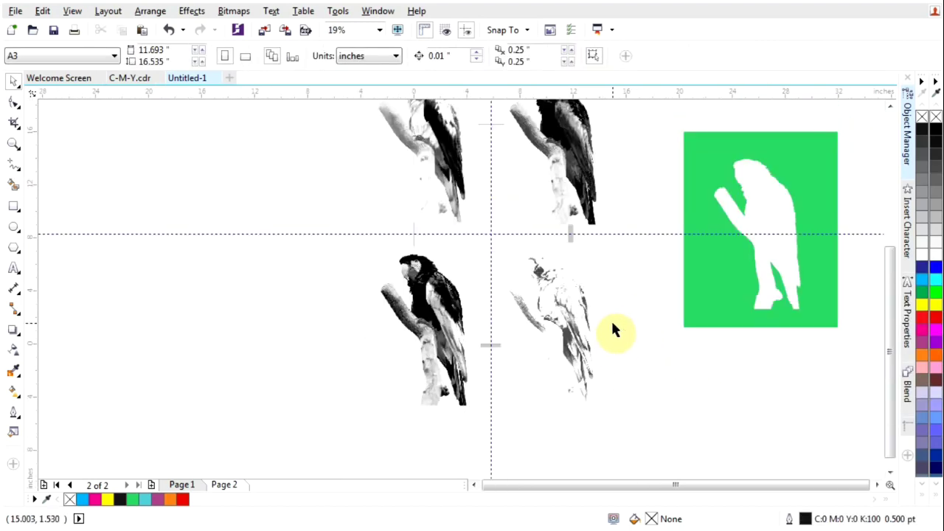
scroll(611, 329, "down", 2)
scroll(627, 303, "up", 2)
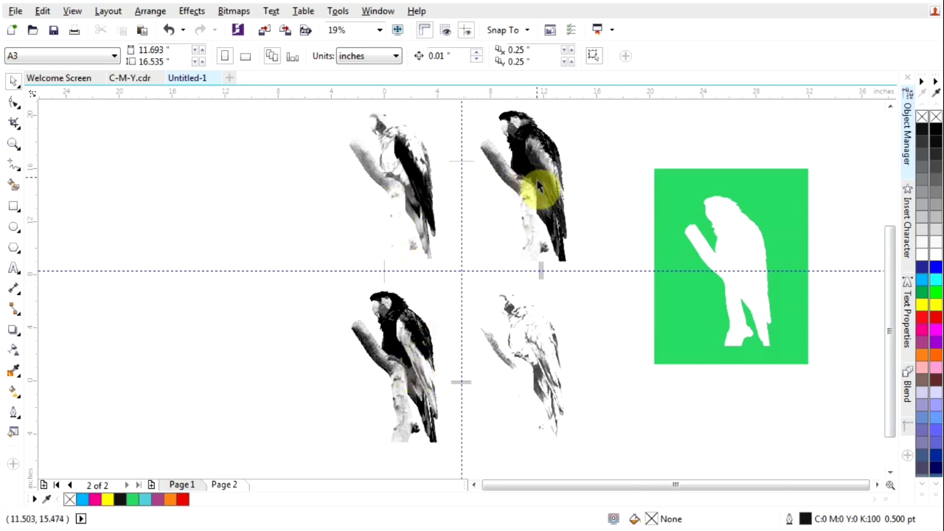
left_click(528, 360)
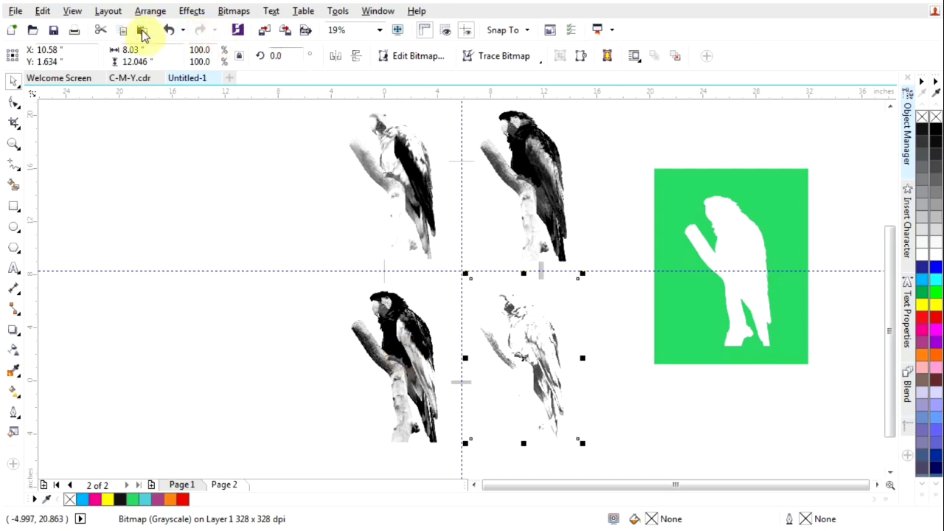
left_click(408, 350, "shift")
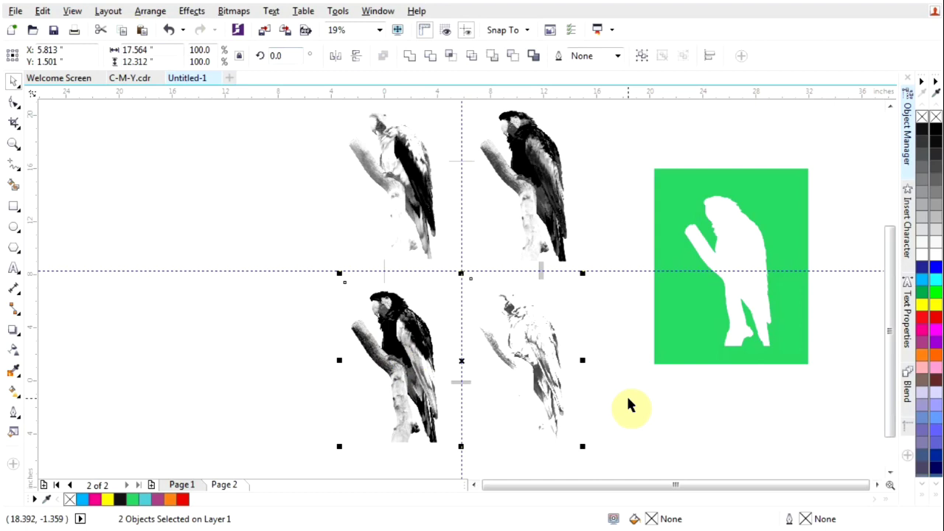
key("l")
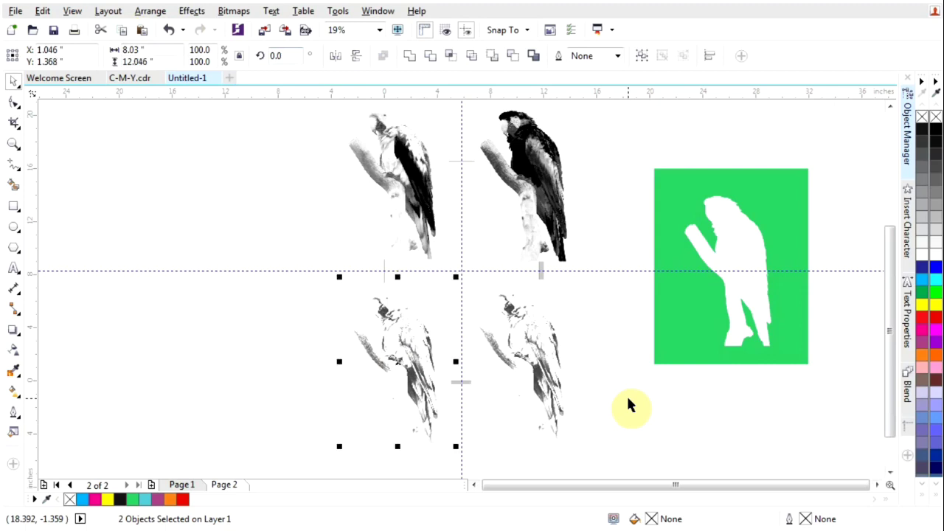
left_click(604, 376)
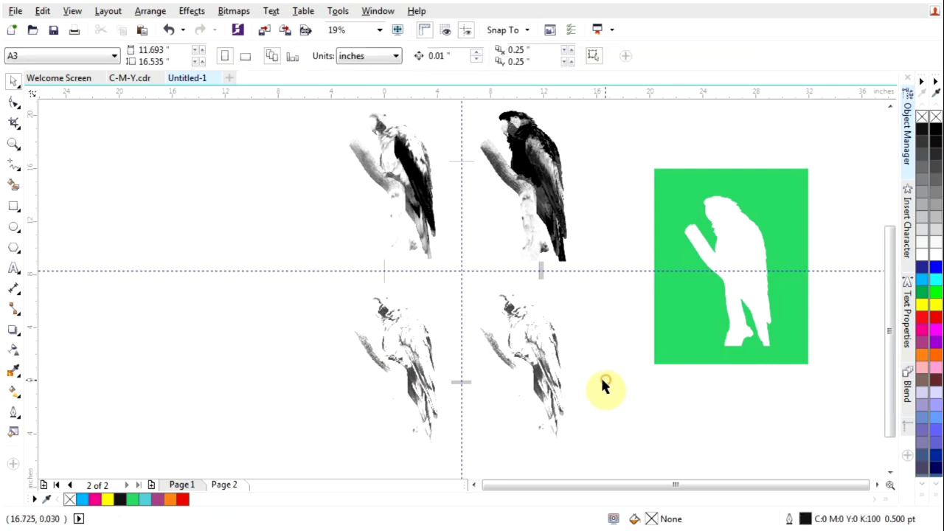
Paste another copy of the black channel bitmap and align its left and top edges with the cyan channel bitmap.
left_click(147, 30)
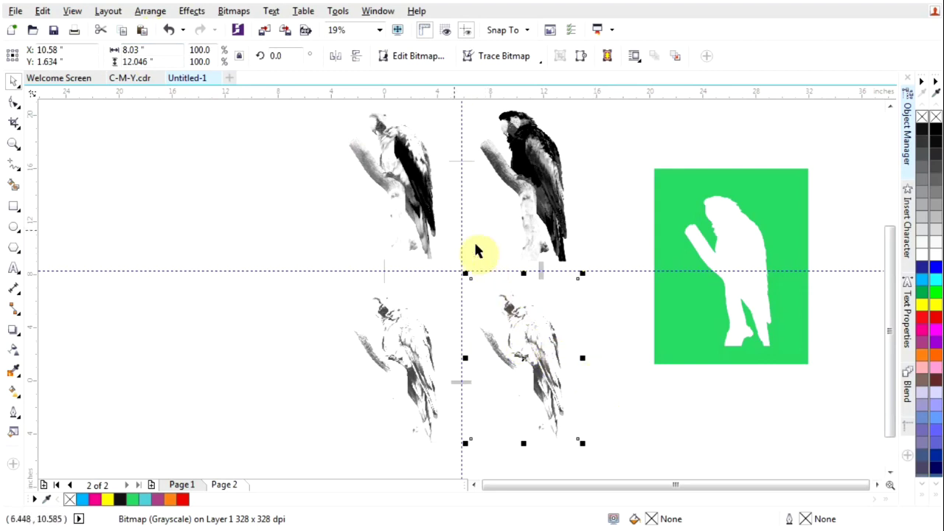
left_click(402, 190, "shift")
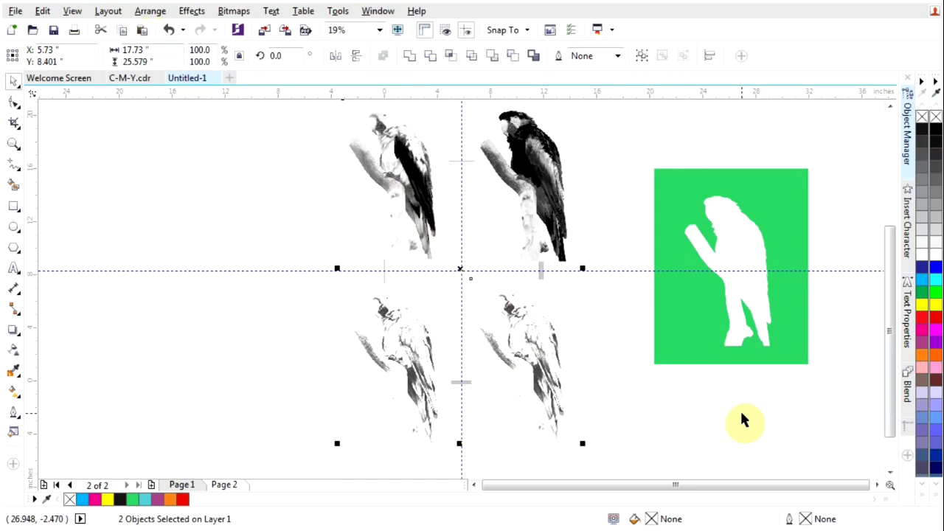
key("l")
key("t")
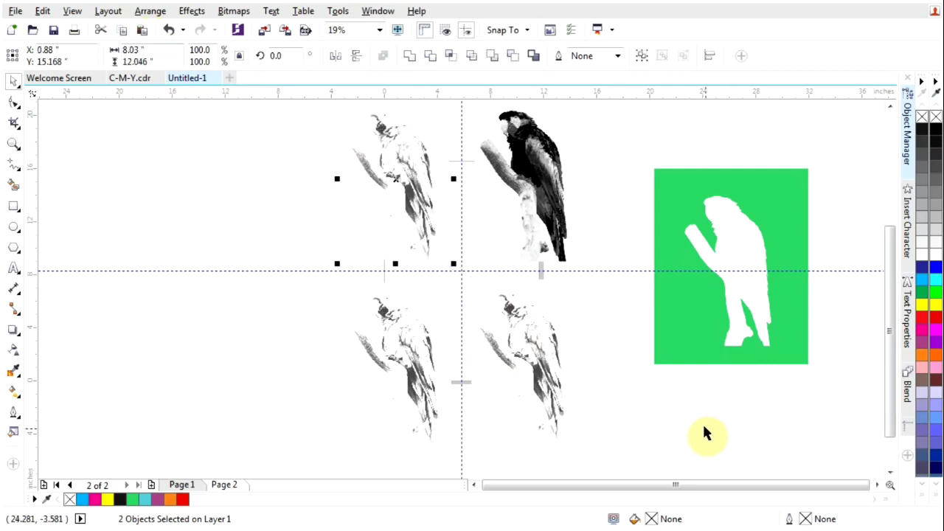
Paste a third copy of the black channel bitmap and align its right and top edges with the magenta channel bitmap.
left_click(142, 30)
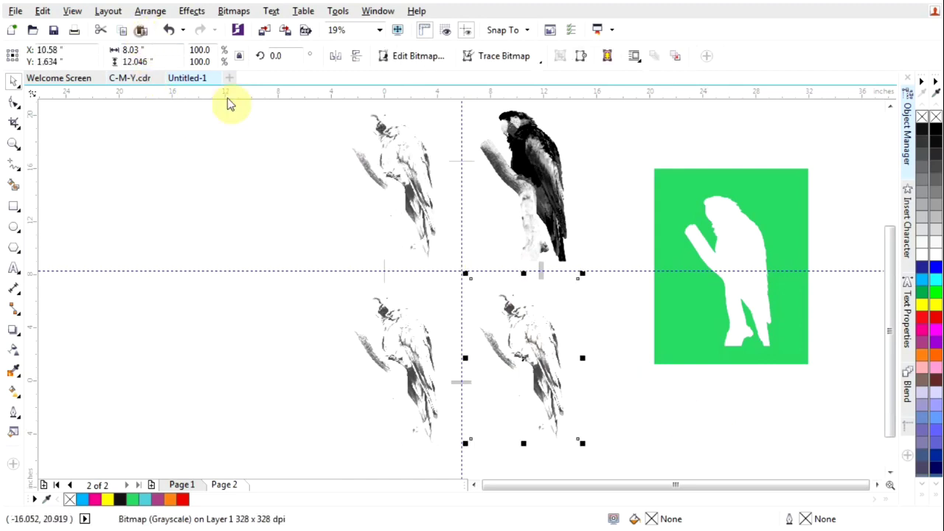
left_click(542, 196, "shift")
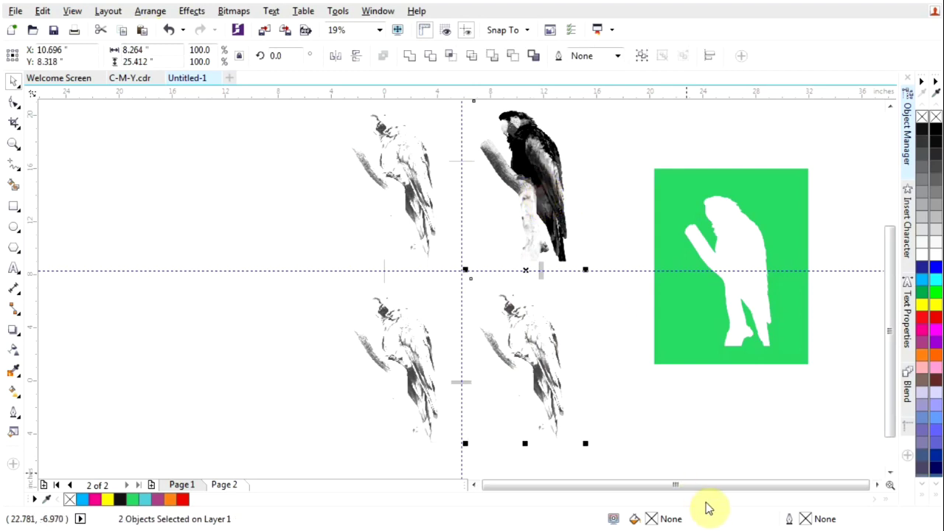
key("r")
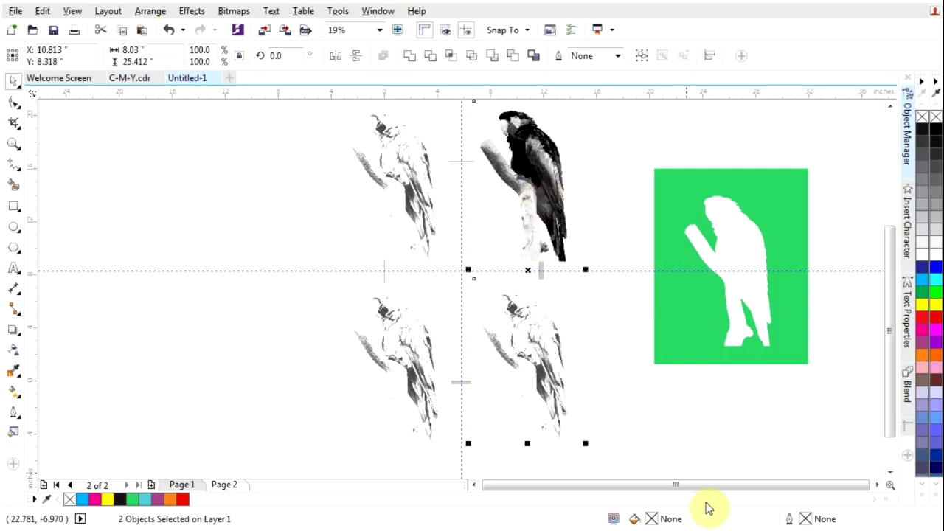
key("t")
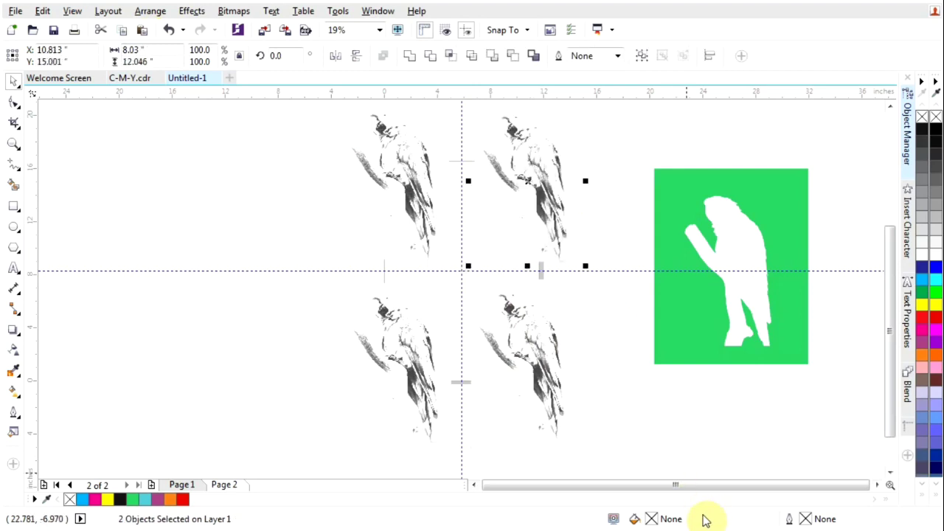
left_click(270, 196)
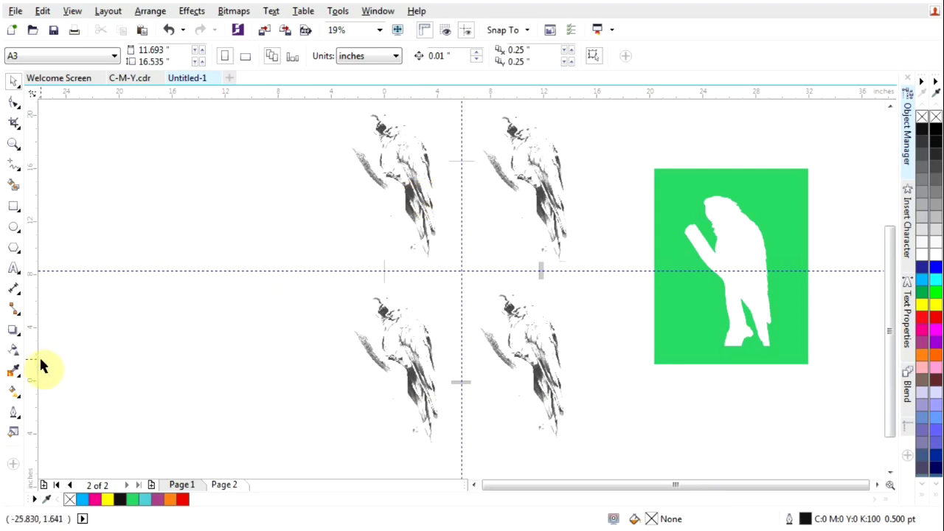
left_click(14, 350)
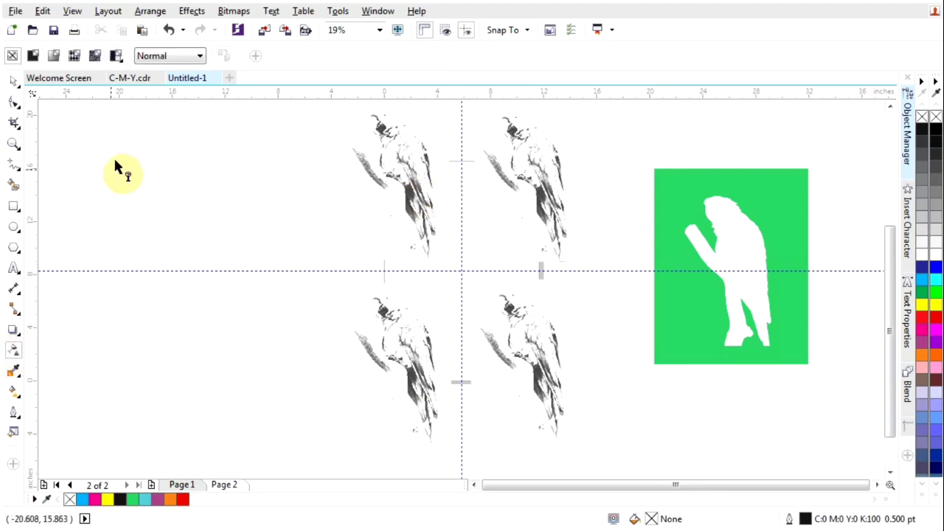
left_click(161, 58)
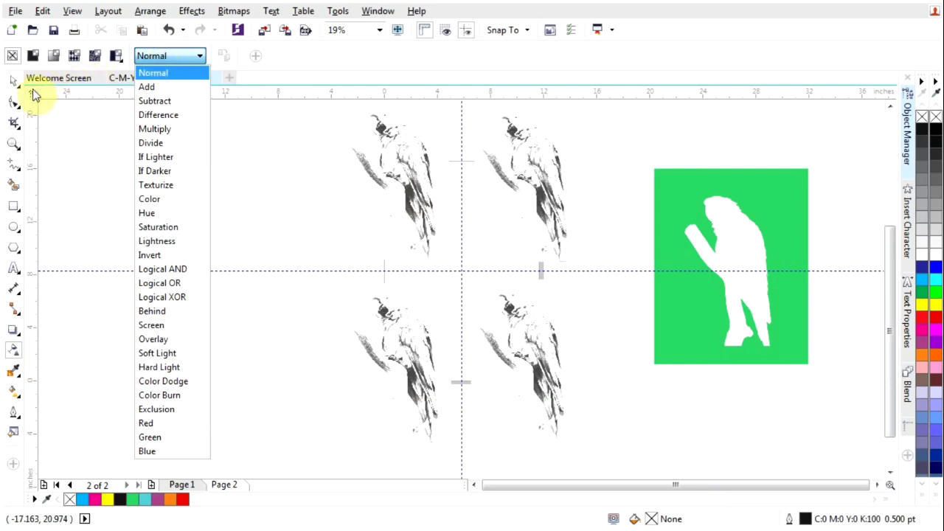
left_click(63, 127)
left_click(14, 79)
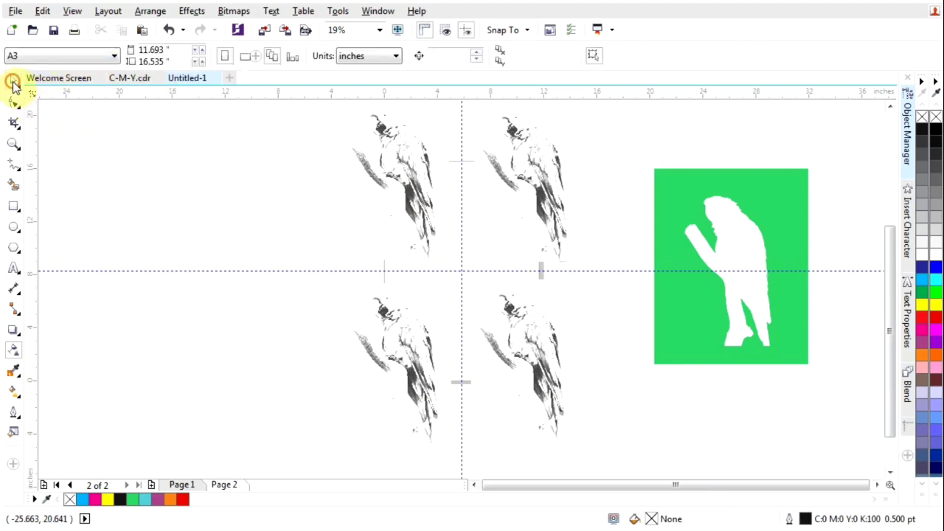
Set the transparency merge mode to Multiply for the three black copies lying over the yellow, cyan and magenta bitmaps, and deselect them.
left_click(411, 344)
left_click(440, 185, "shift")
left_click(549, 192, "shift")
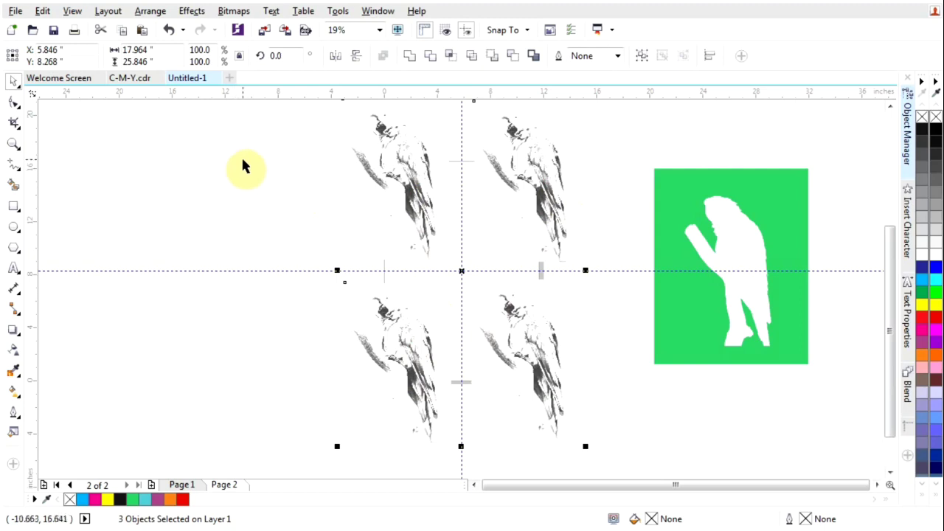
left_click(13, 351)
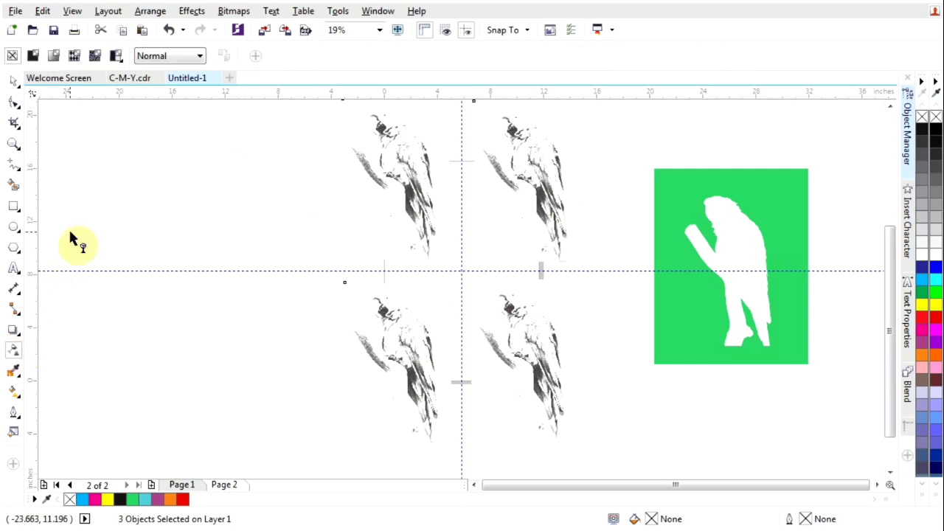
left_click(168, 59)
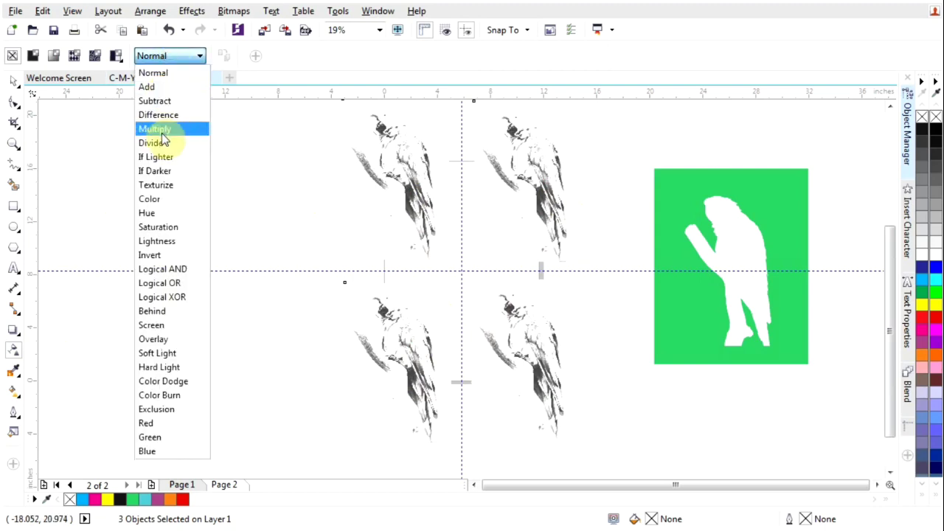
left_click(171, 129)
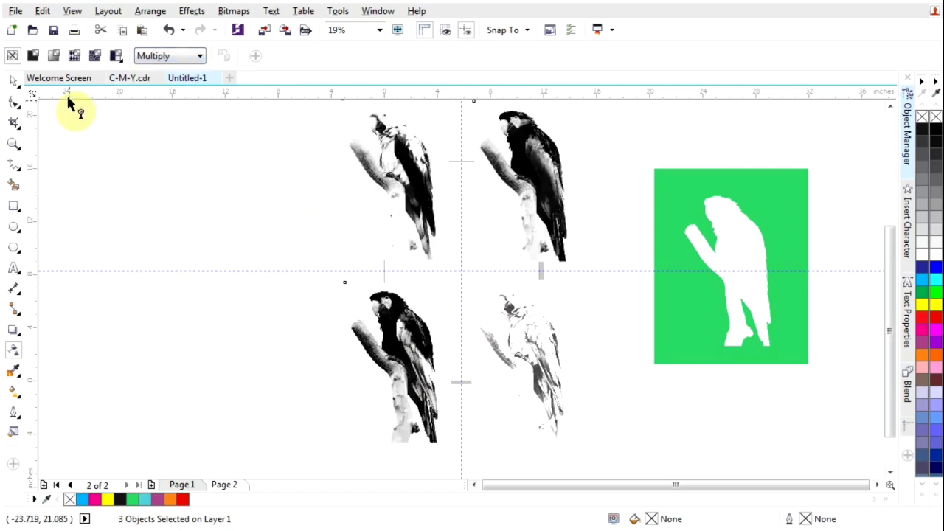
left_click(13, 82)
scroll(219, 219, "down", 2)
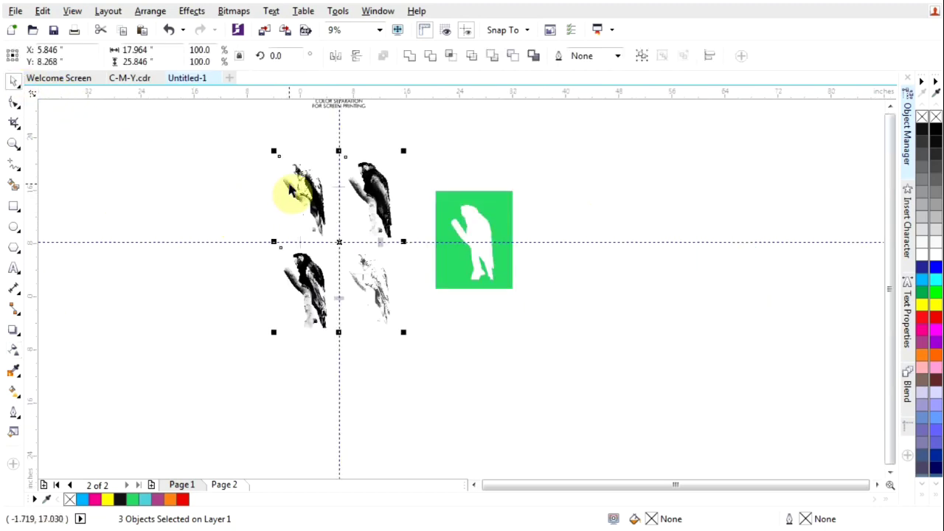
scroll(295, 181, "up", 2)
left_click(236, 177)
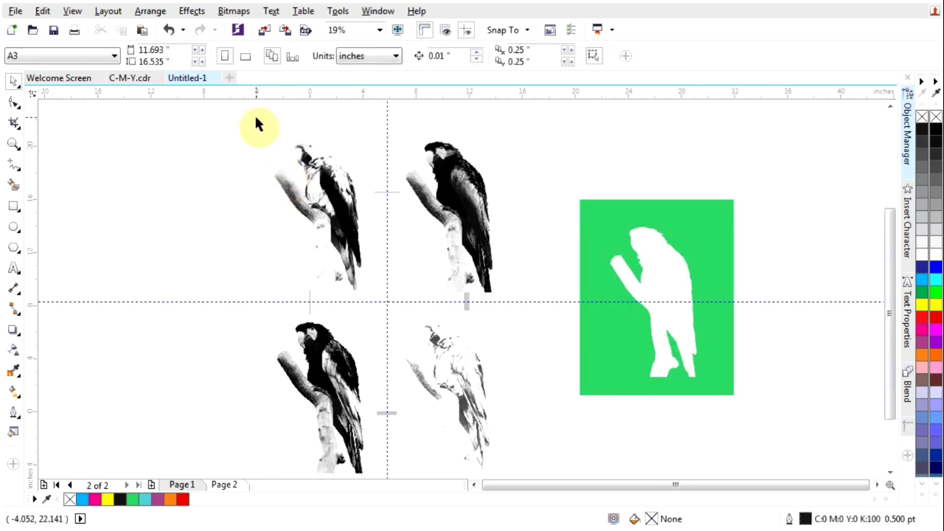
Convert the cyan bitmap and its black overlay into one 300 dpi CMYK Color (32-bit) bitmap with anti-aliasing and transparent background.
left_click_drag(249, 118, 394, 308)
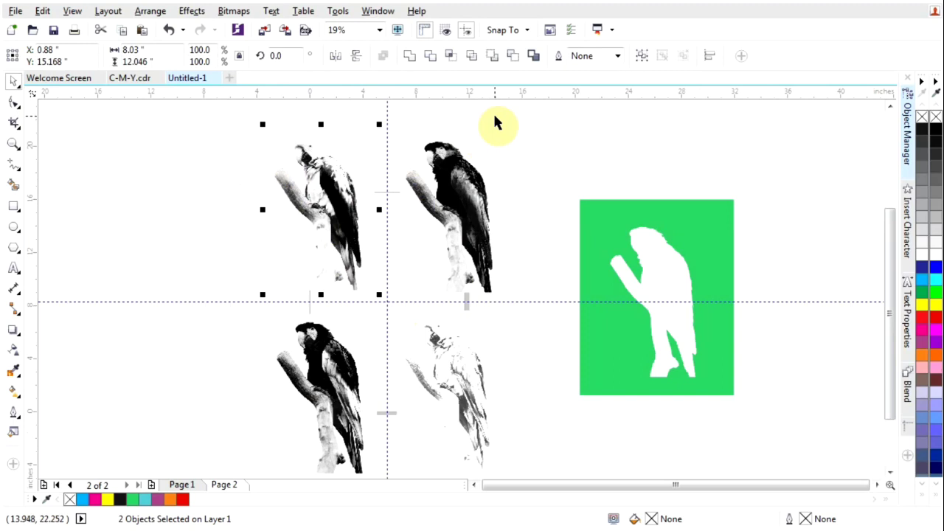
left_click(235, 12)
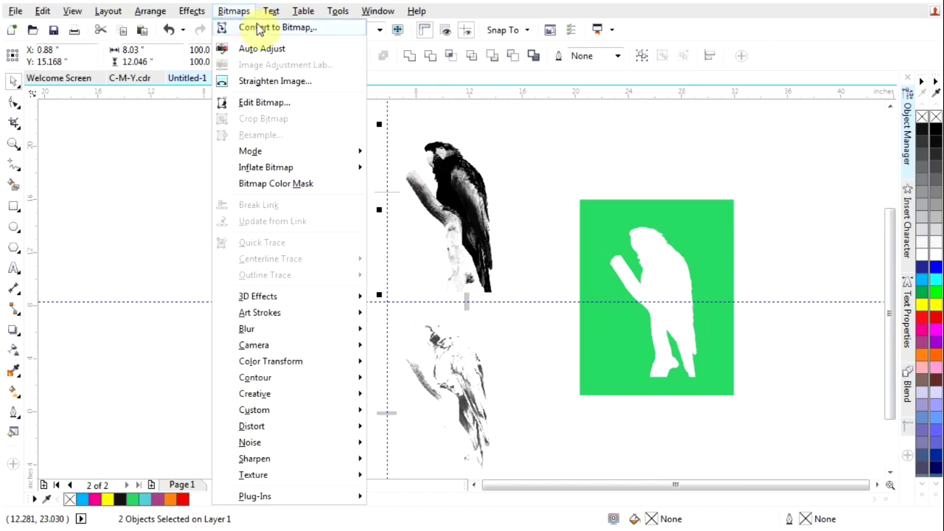
left_click(260, 31)
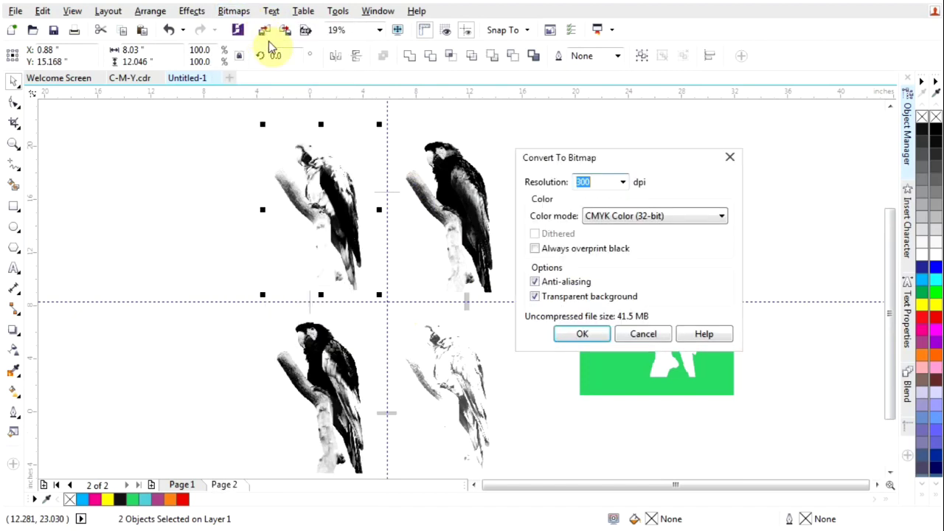
left_click(618, 217)
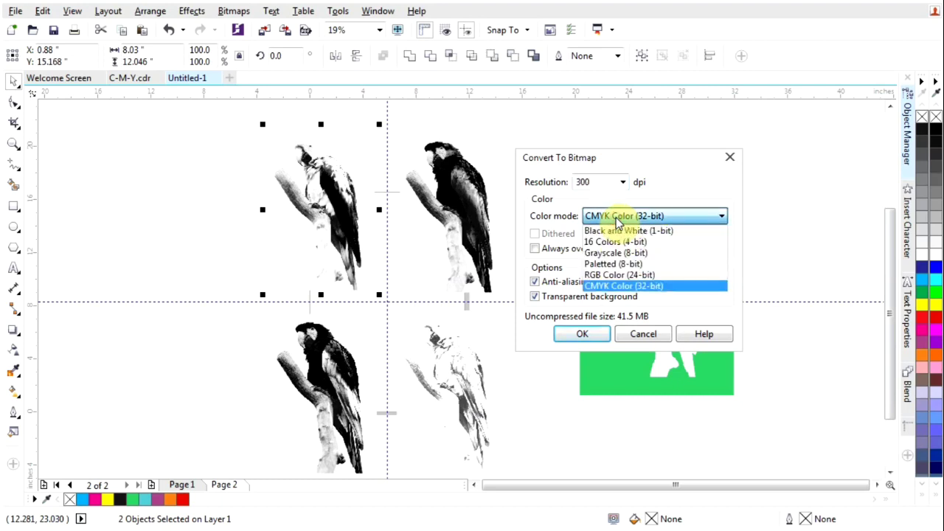
left_click(616, 219)
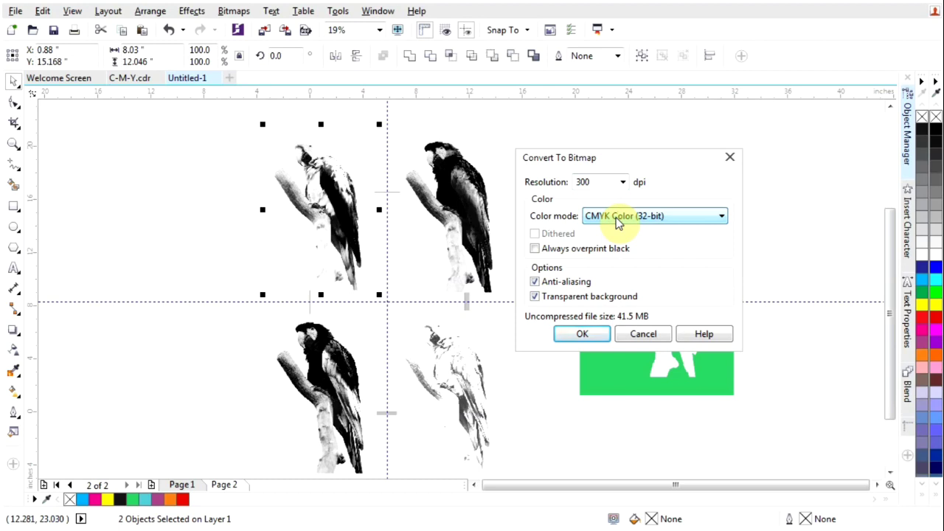
left_click(583, 335)
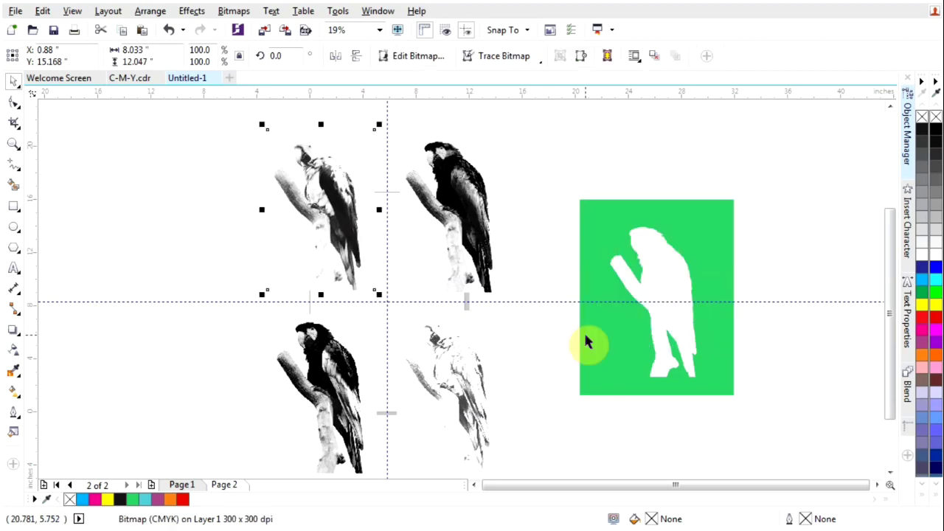
Convert the magenta bitmap and its black overlay into a single 300 dpi CMYK Color (32-bit) bitmap with transparent background.
left_click(370, 300)
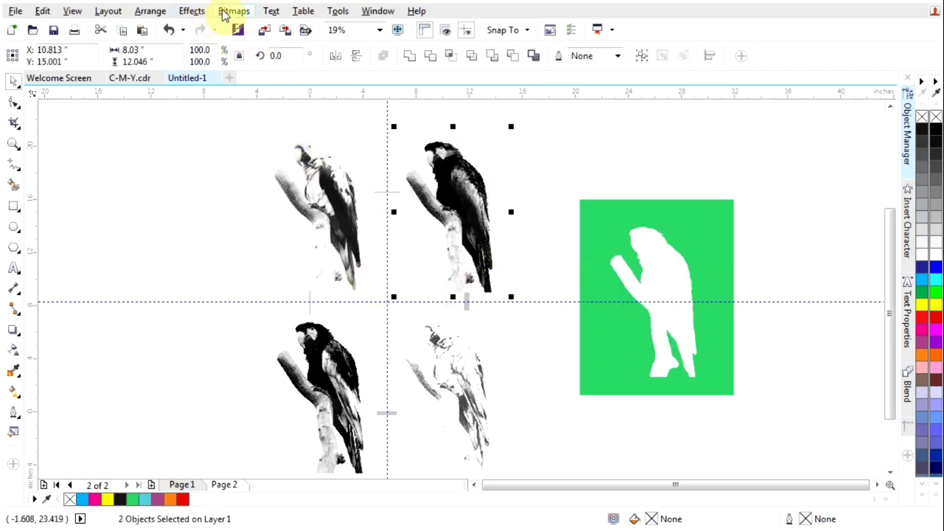
left_click(234, 12)
left_click(257, 28)
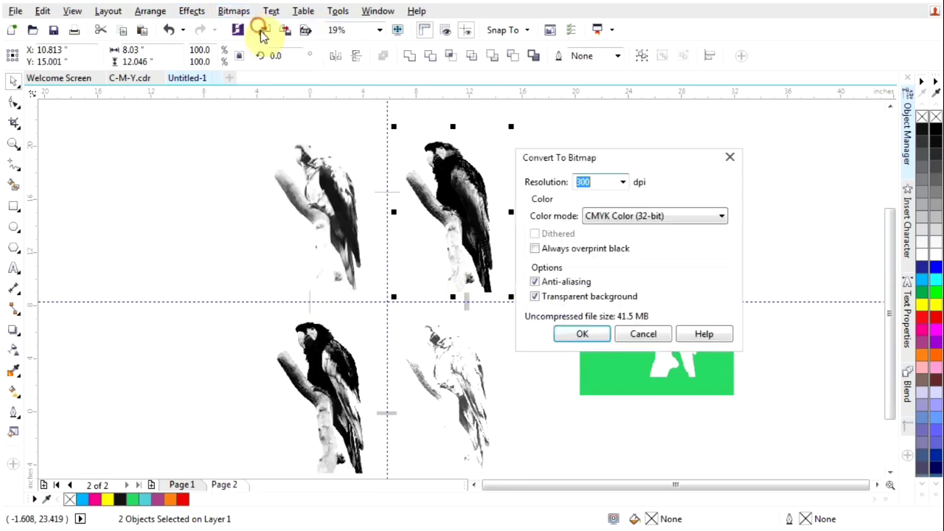
left_click(584, 333)
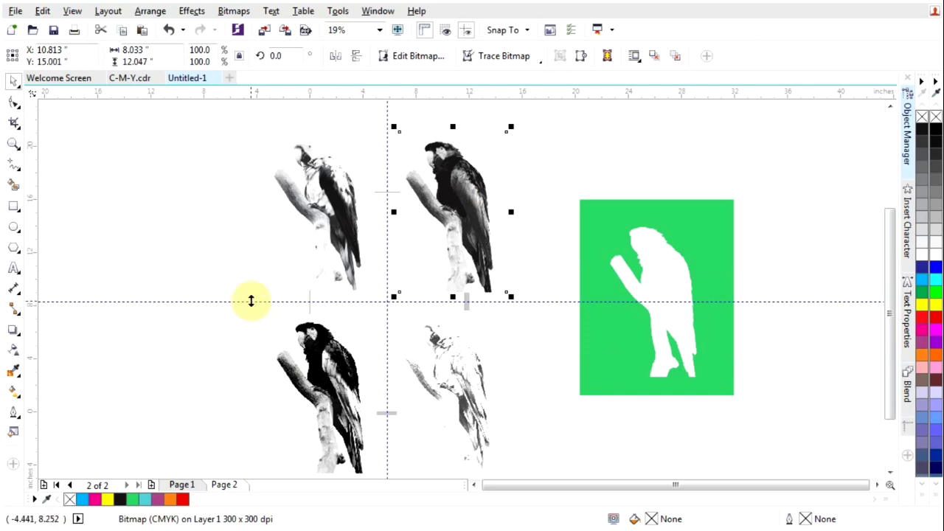
Convert the yellow bitmap and its black overlay into a single 300 dpi CMYK Color (32-bit) bitmap with transparent background.
left_click_drag(244, 286, 398, 459)
left_click(233, 11)
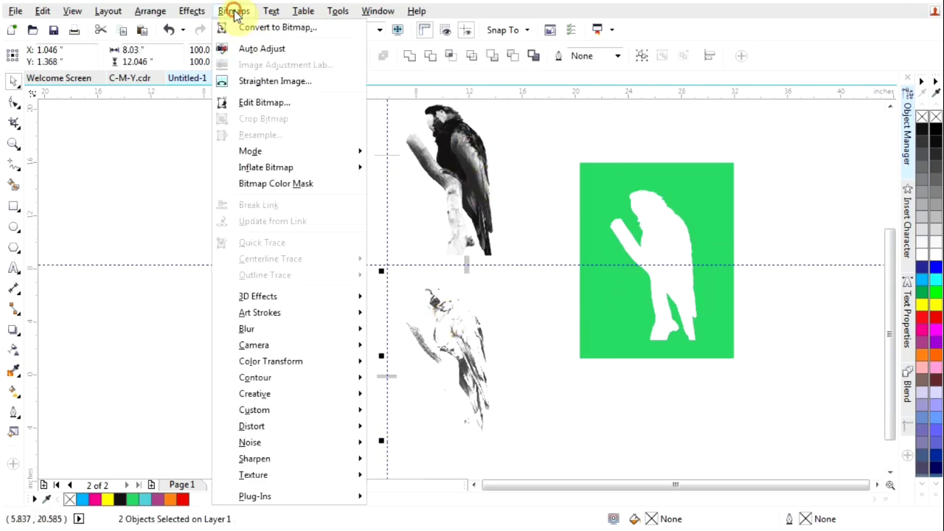
left_click(251, 28)
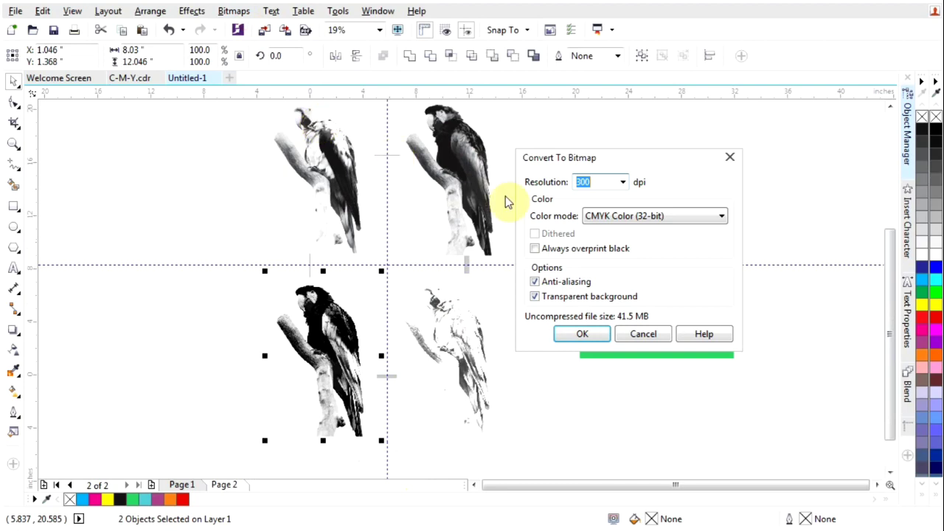
left_click(583, 336)
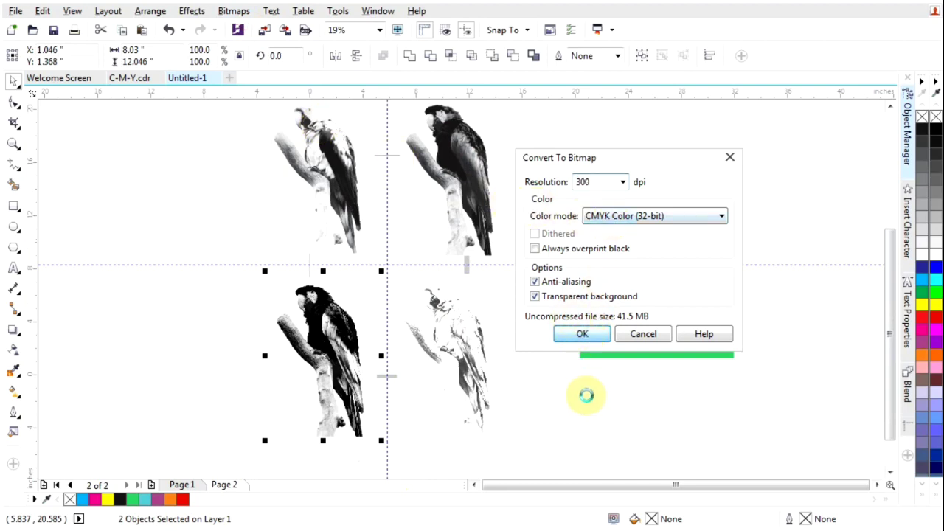
left_click(539, 213)
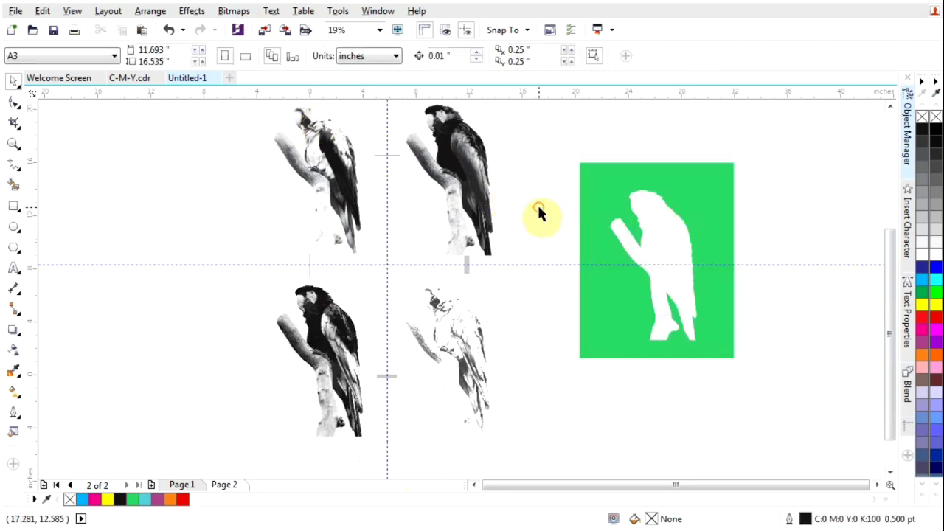
scroll(514, 338, "down", 1)
scroll(517, 303, "up", 1)
scroll(518, 275, "down", 1)
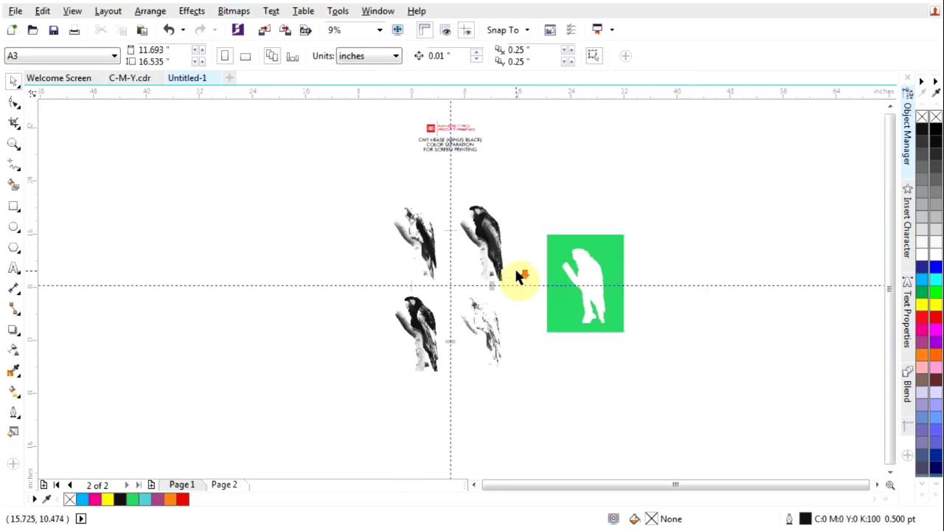
scroll(519, 272, "up", 1)
scroll(520, 280, "down", 1)
scroll(522, 285, "up", 1)
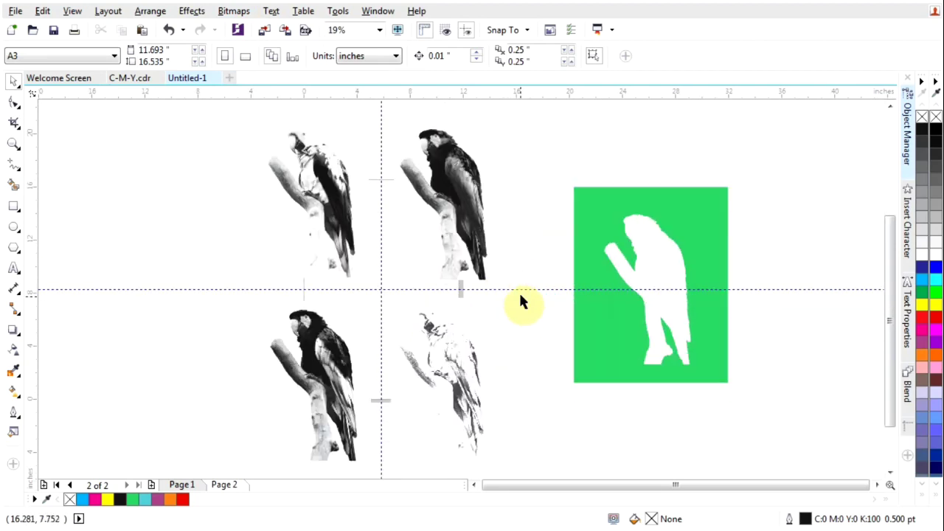
scroll(526, 286, "down", 1)
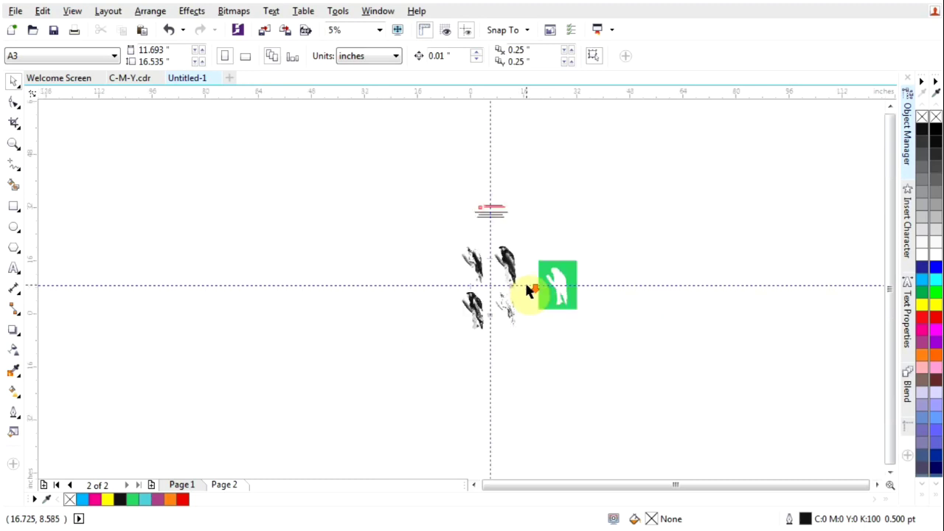
scroll(526, 287, "up", 1)
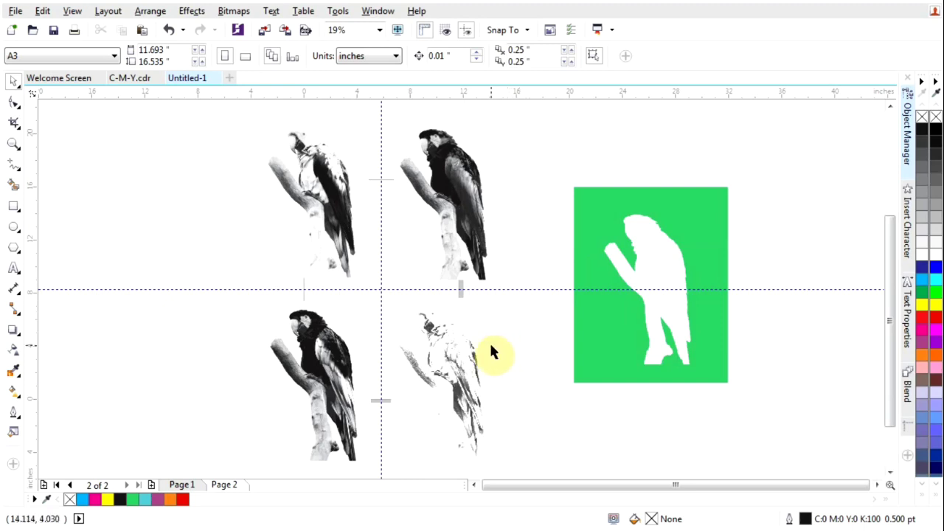
Convert the black channel bitmap to black and white (1-bit) with a round halftone screen at 22 degrees and 40 lines per inch.
left_click(467, 360)
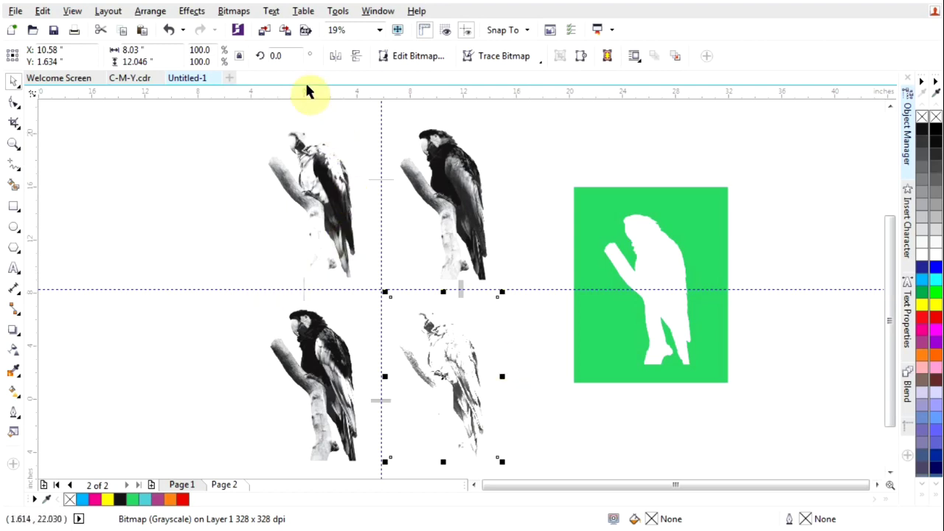
left_click(235, 11)
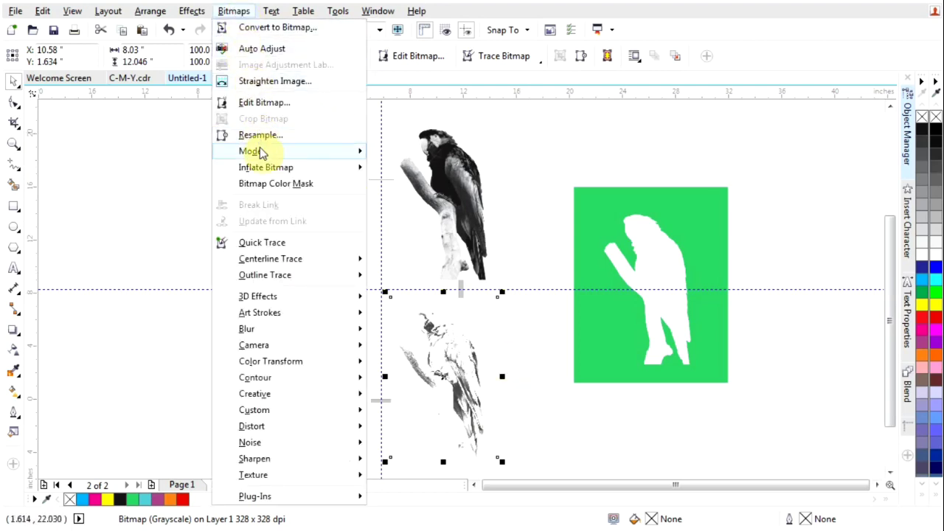
mouse_move(251, 151)
left_click(426, 152)
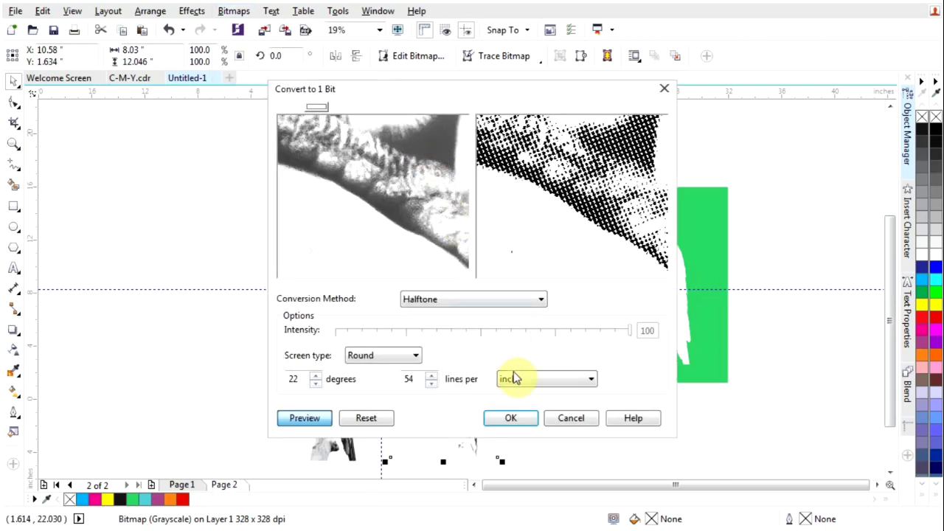
double_click(410, 378)
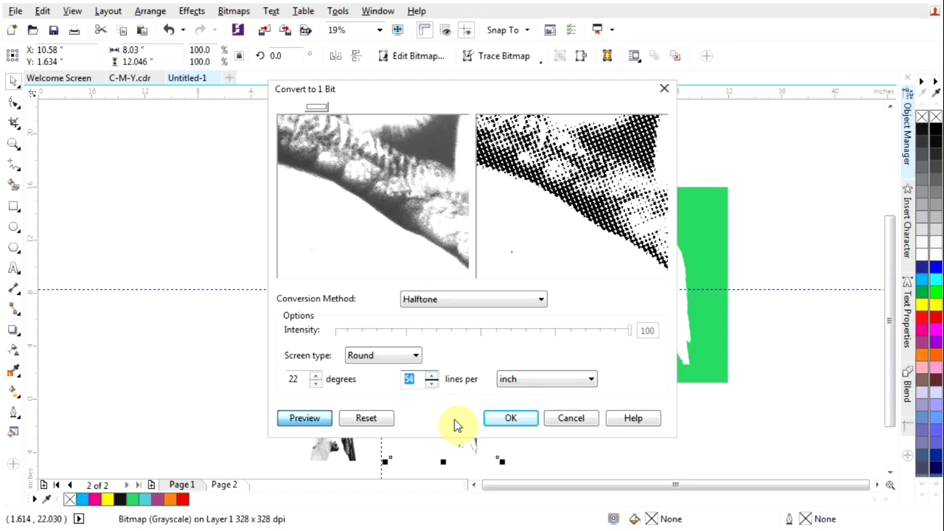
type("40")
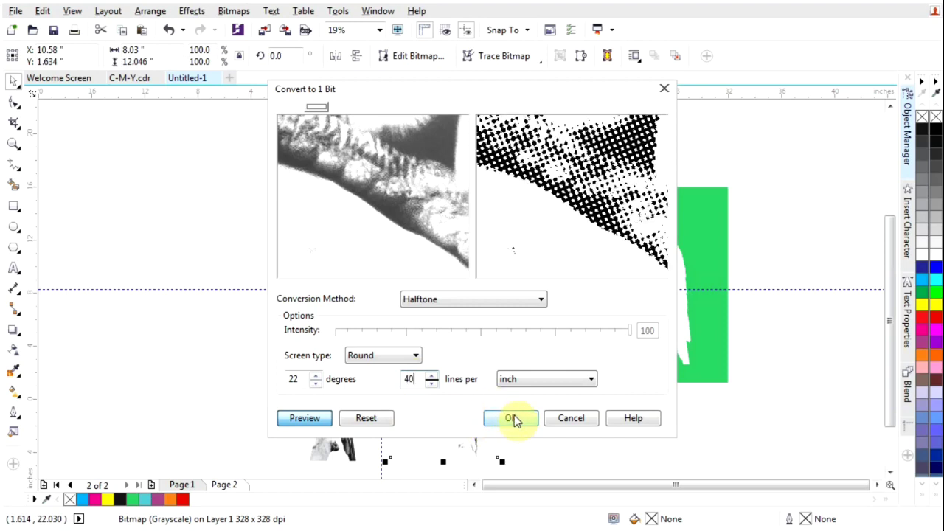
left_click(514, 418)
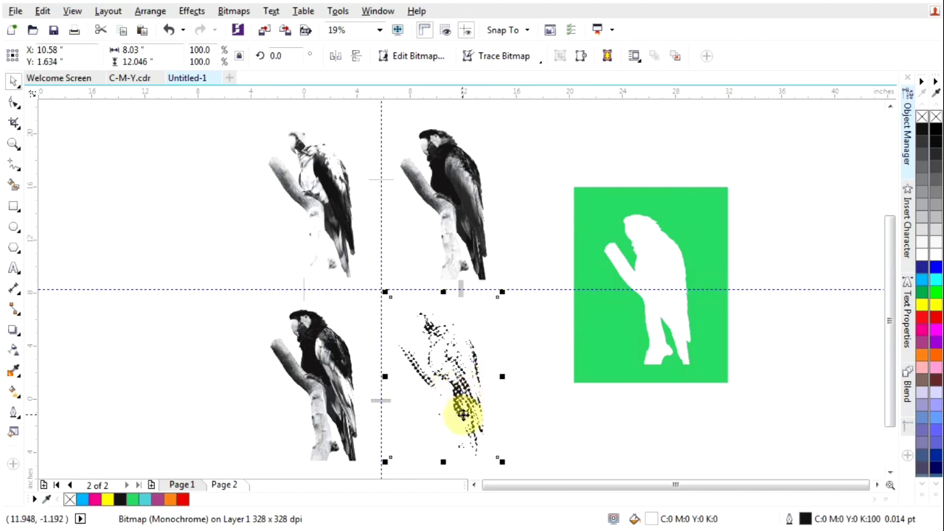
scroll(454, 411, "up", 2)
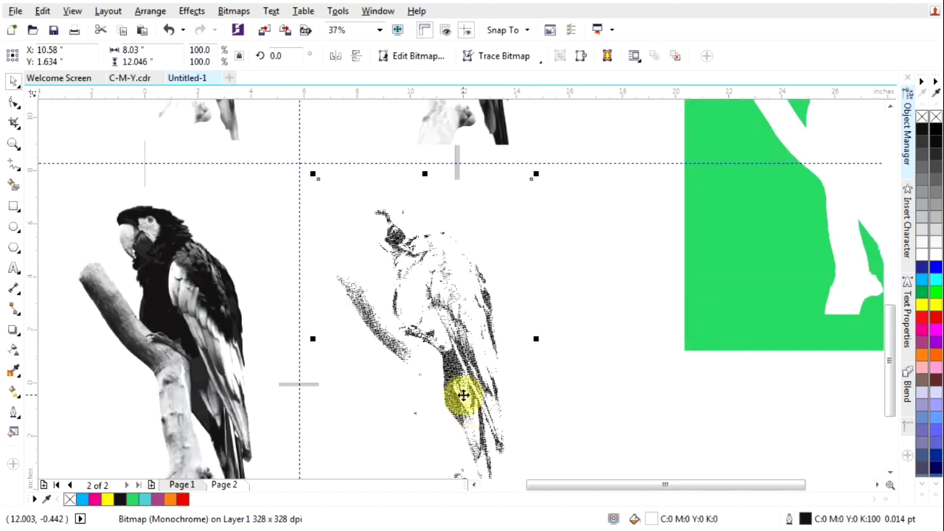
scroll(465, 395, "down", 2)
scroll(444, 376, "up", 2)
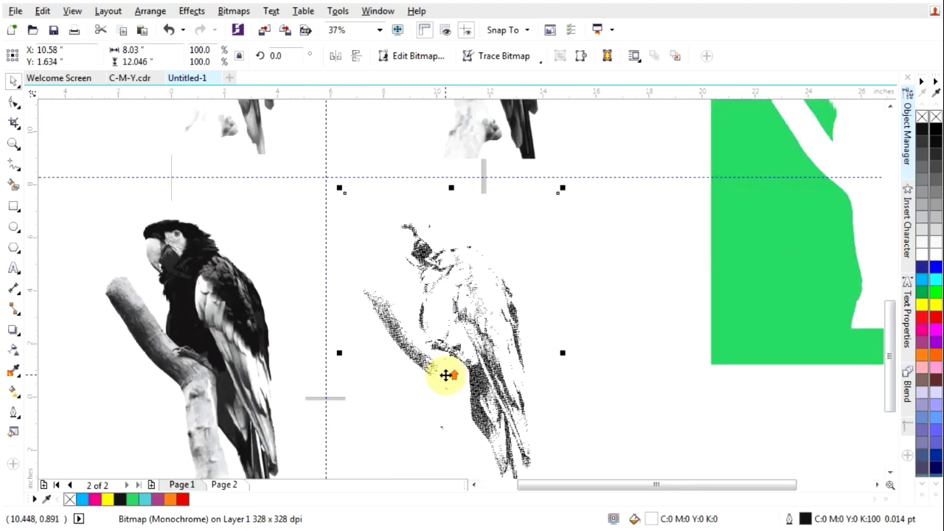
scroll(450, 374, "down", 2)
scroll(455, 372, "up", 2)
scroll(453, 373, "down", 2)
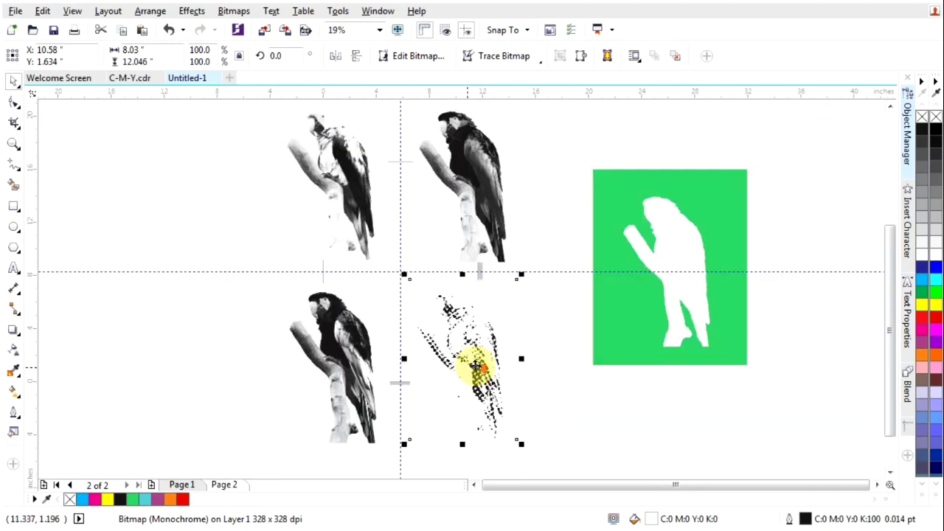
Convert the cyan channel bitmap to black and white (1-bit) with a round halftone screen at 22 degrees and 40 lines per inch.
left_click(345, 203)
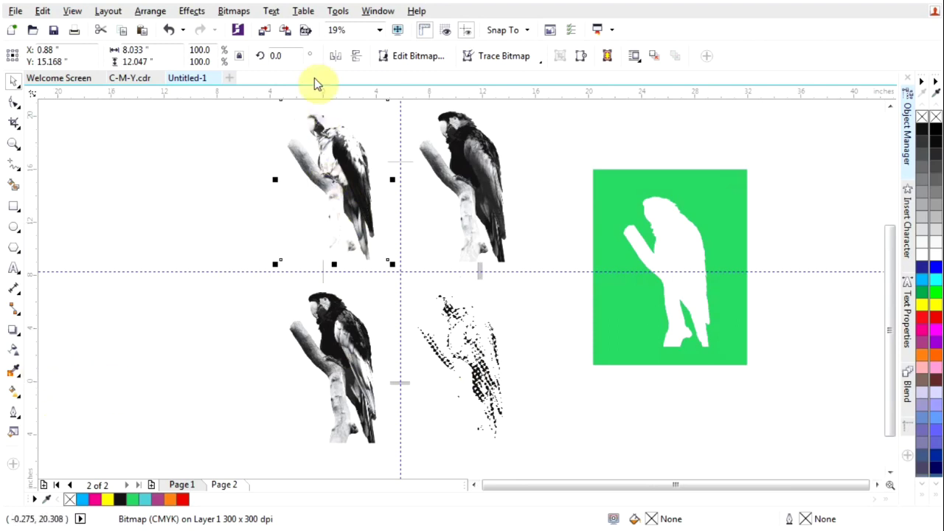
left_click(235, 11)
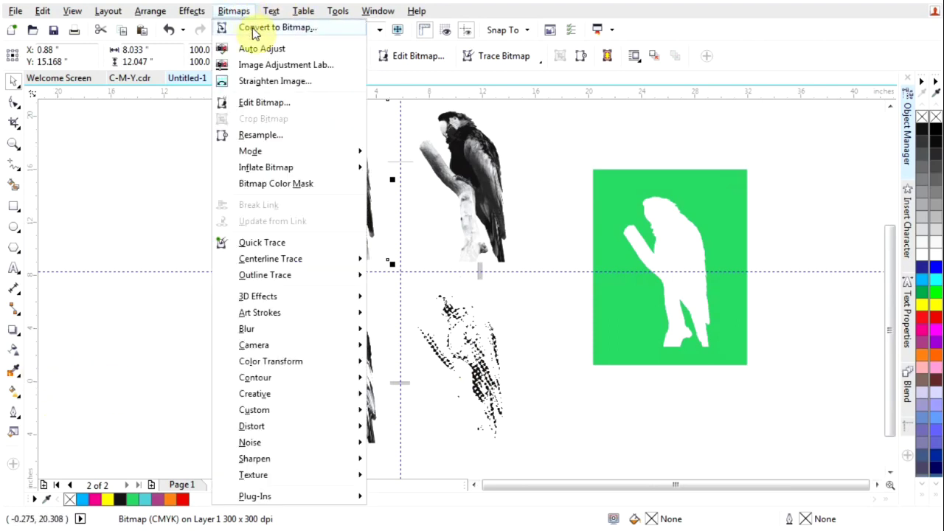
mouse_move(288, 151)
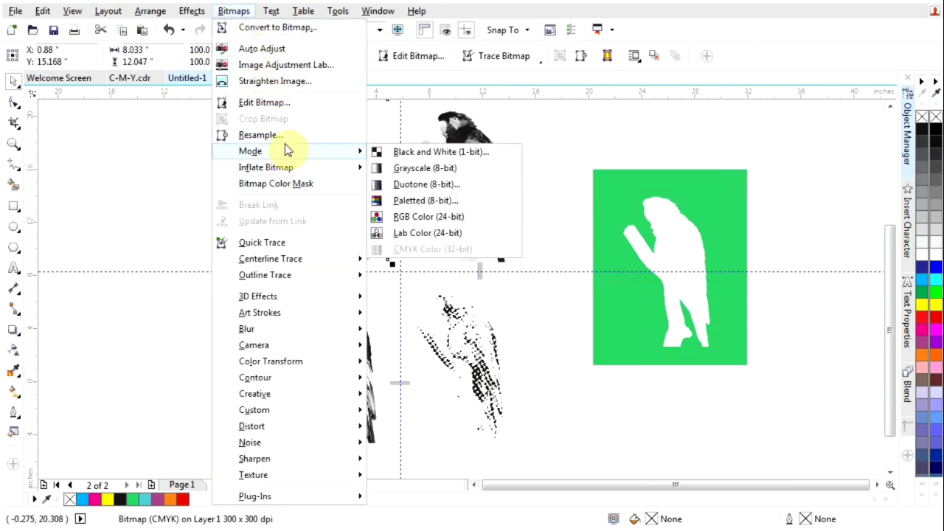
left_click(420, 152)
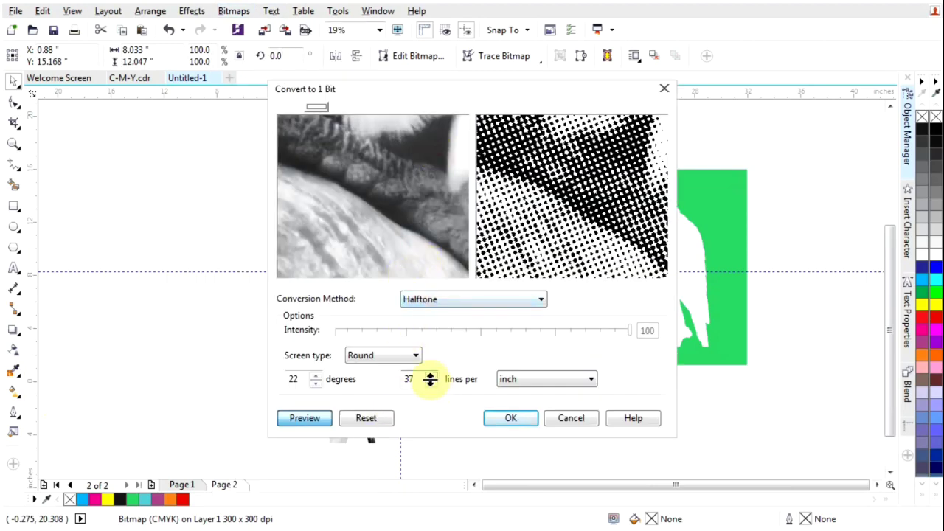
double_click(422, 378)
type("40")
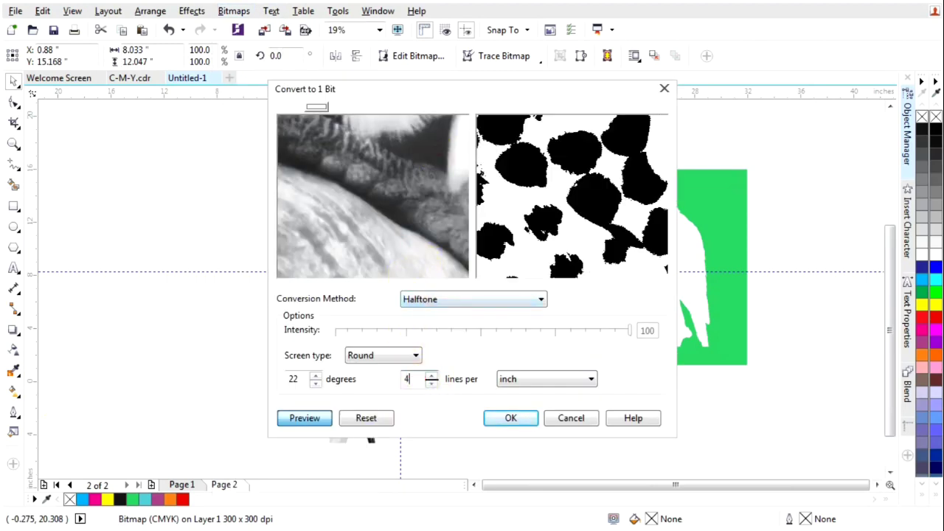
left_click(517, 418)
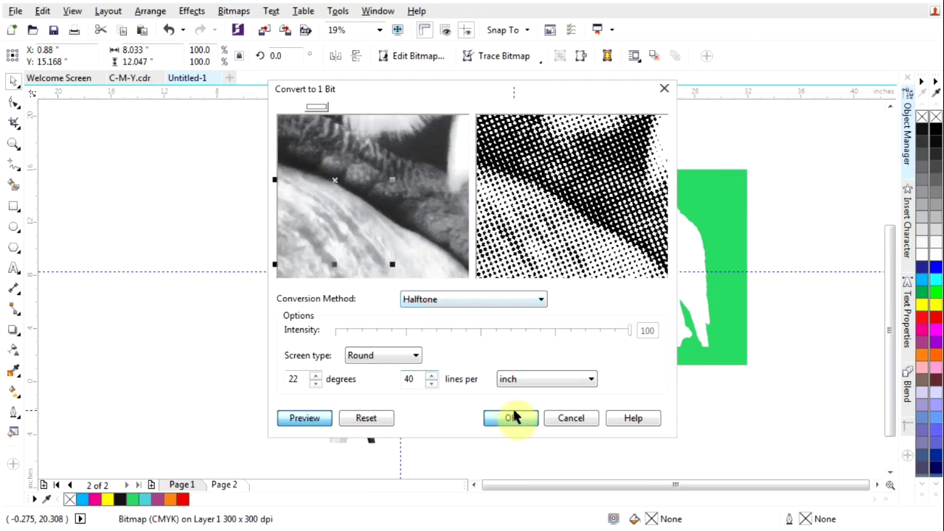
Color the cyan channel's halftone dots pure cyan (C:100) and remove the bitmap's background fill.
right_click(924, 281)
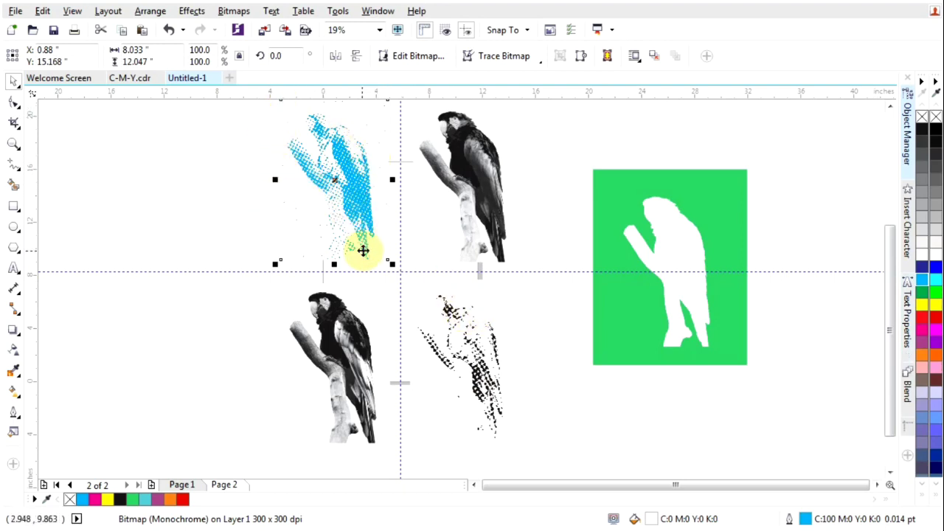
left_click(924, 121)
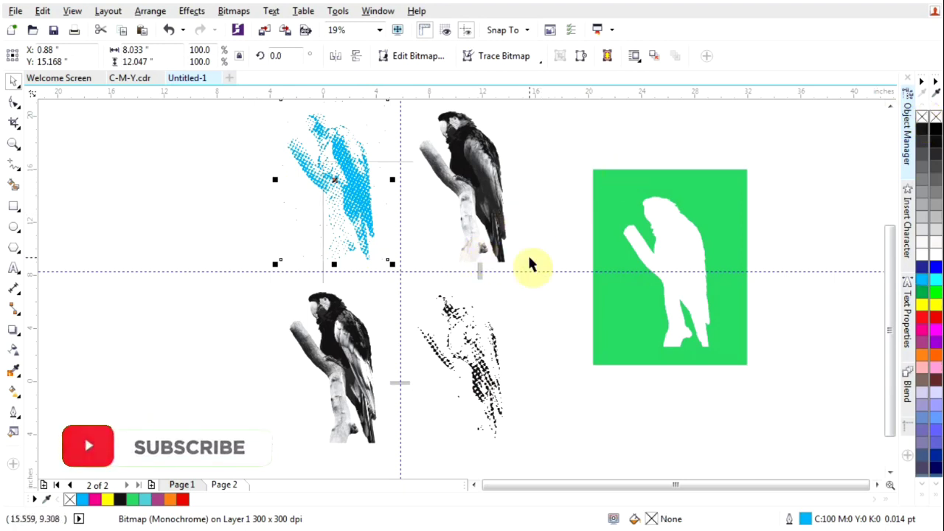
left_click(490, 205)
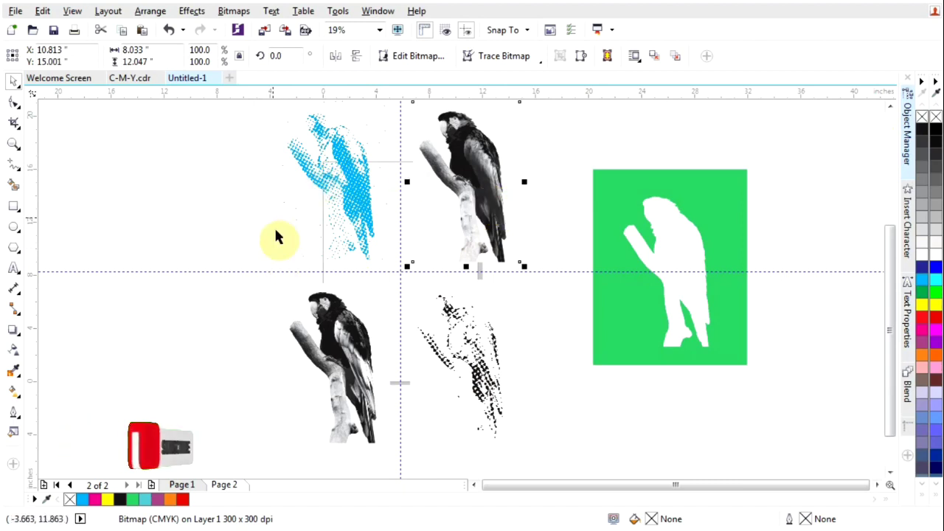
left_click(233, 12)
left_click(245, 28)
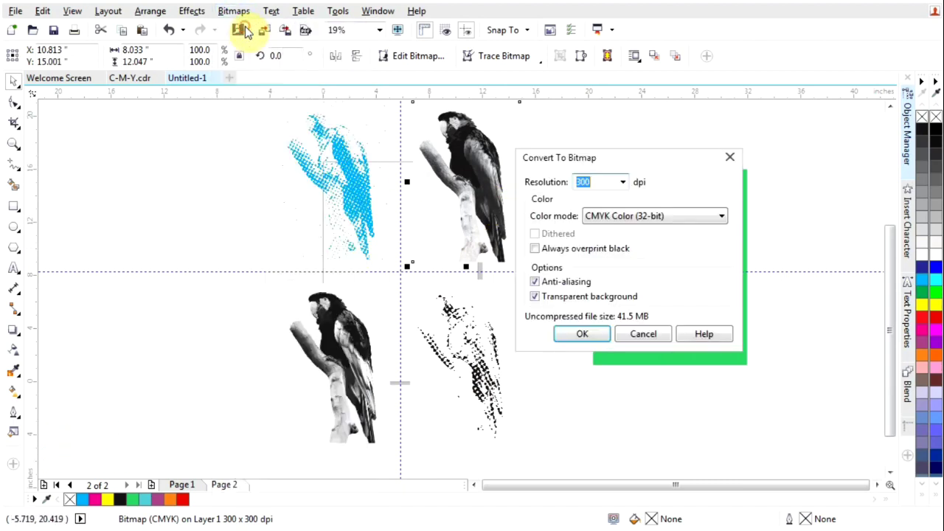
left_click(641, 335)
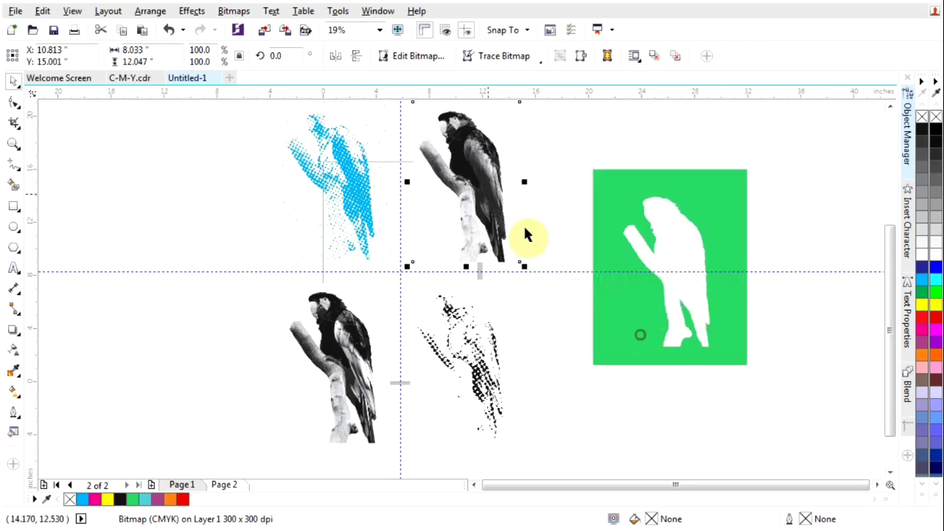
Convert the magenta channel bitmap to black and white (1-bit) with a round halftone screen at 22 degrees and 40 lines per inch.
left_click(235, 11)
mouse_move(264, 153)
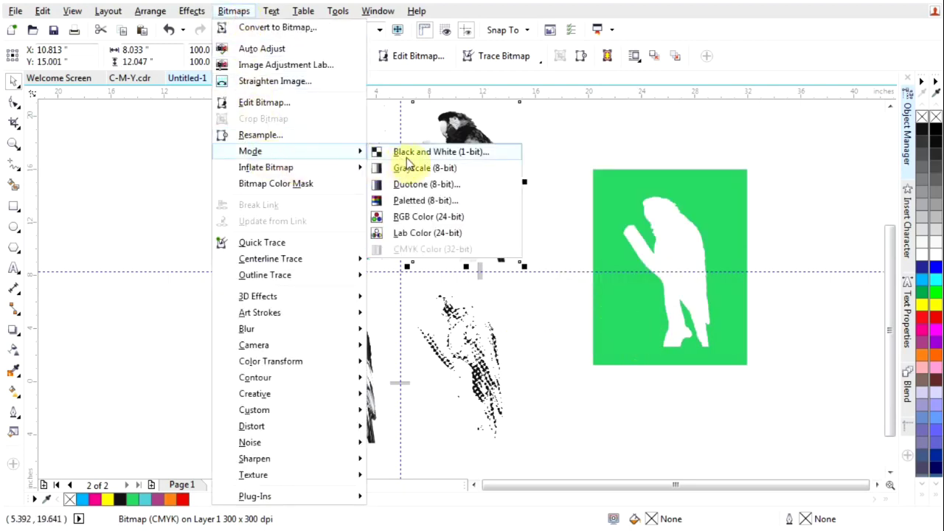
left_click(417, 153)
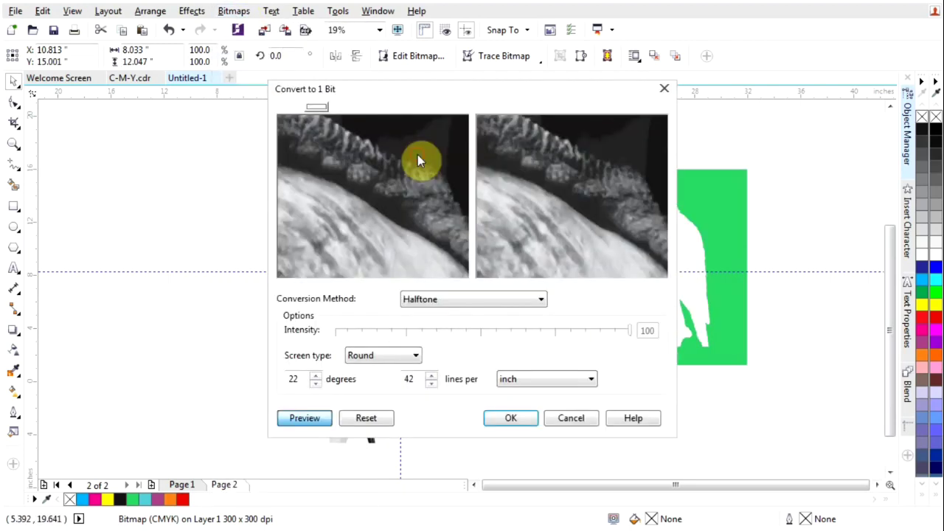
double_click(410, 378)
type("40")
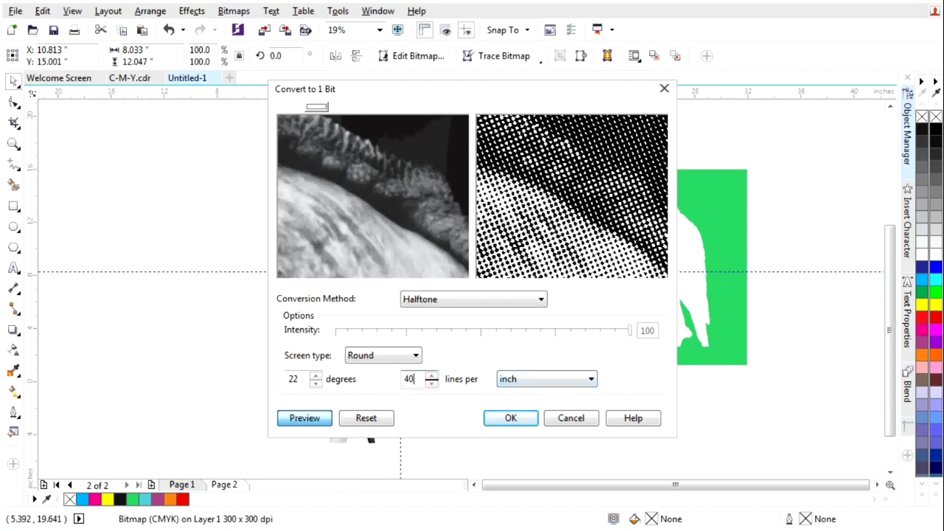
left_click(527, 419)
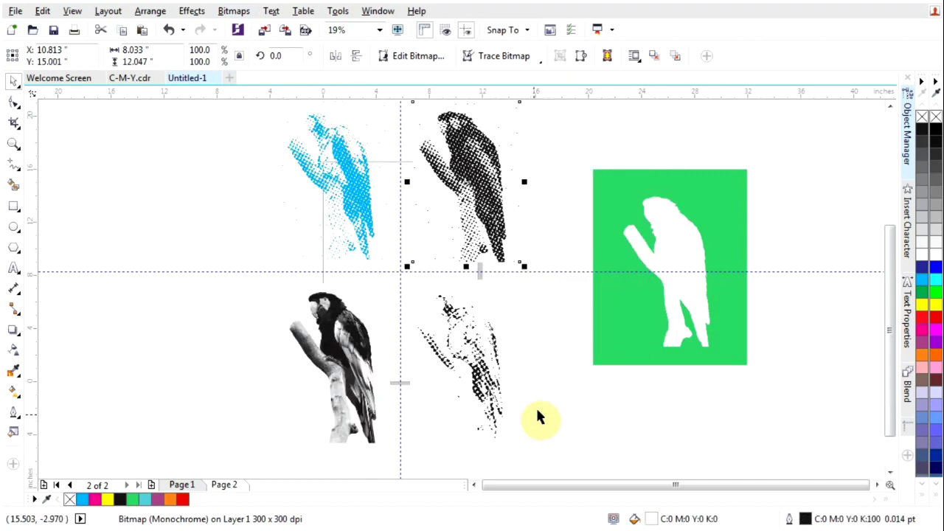
Color the magenta channel's halftone dots pure magenta (M:100), remove the bitmap's background fill and deselect it.
left_click(923, 331)
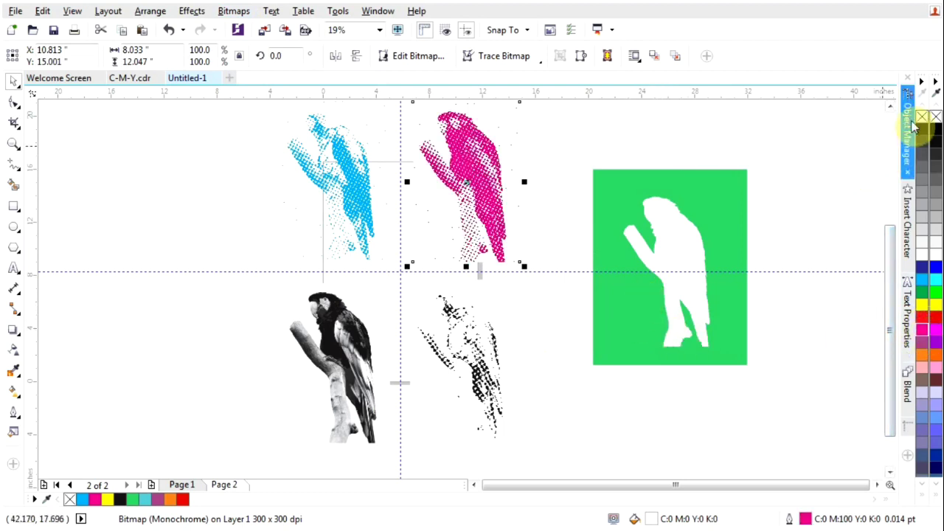
left_click(553, 303)
Convert the yellow channel bitmap to black and white (1-bit) with a round halftone screen at 22 degrees, adjusting its lines per inch.
left_click(342, 352)
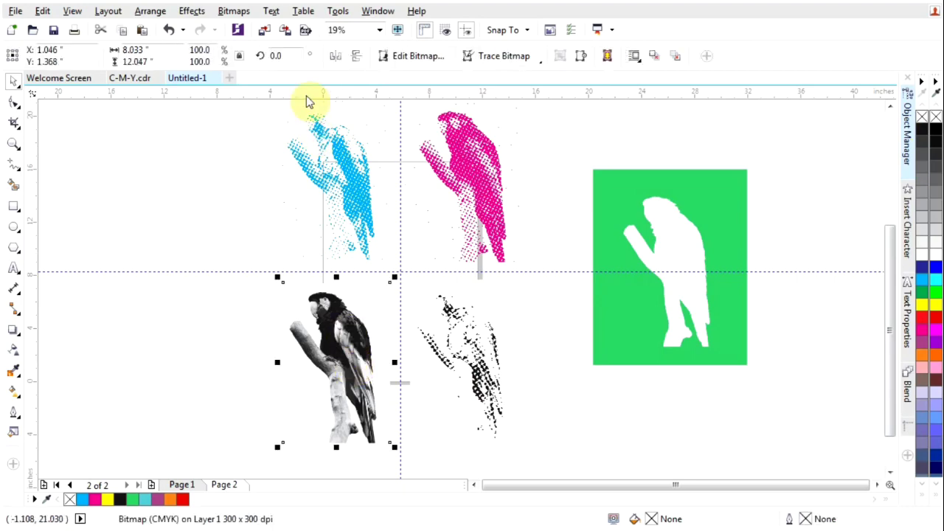
left_click(236, 11)
mouse_move(274, 151)
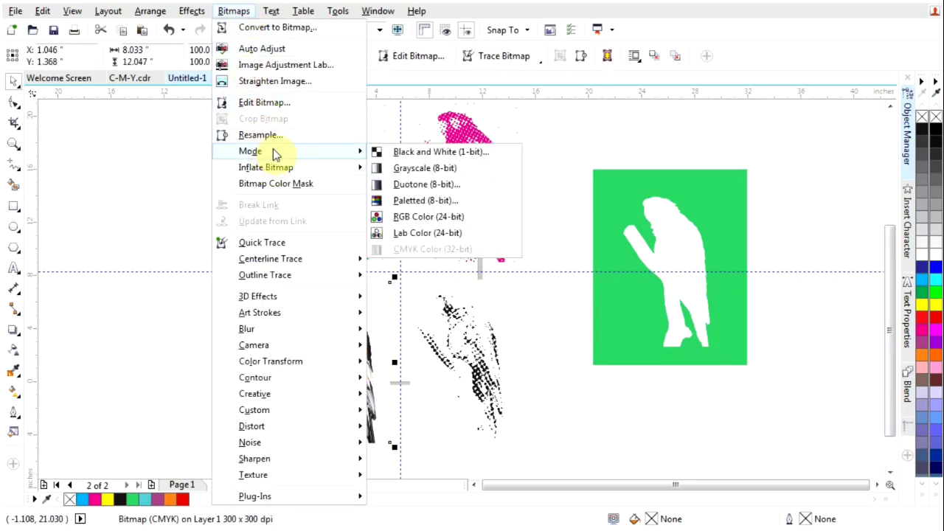
left_click(441, 154)
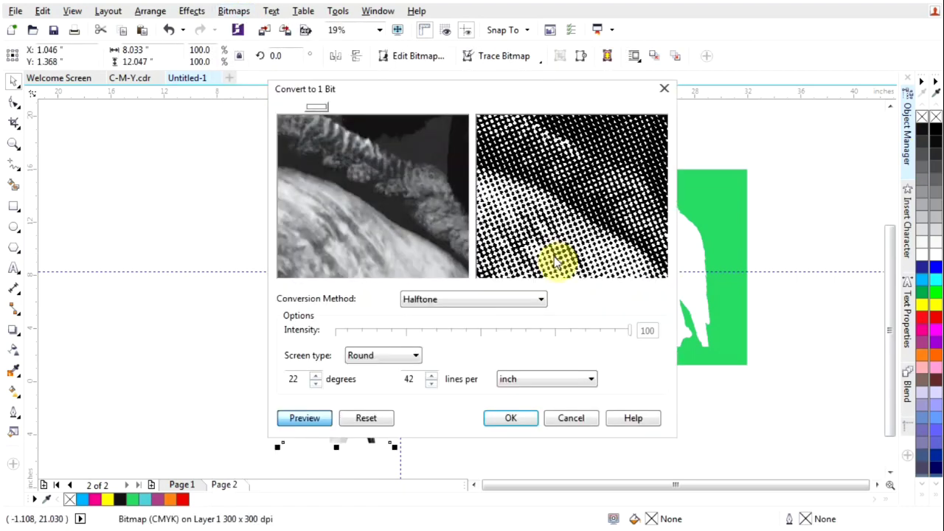
left_click(413, 379)
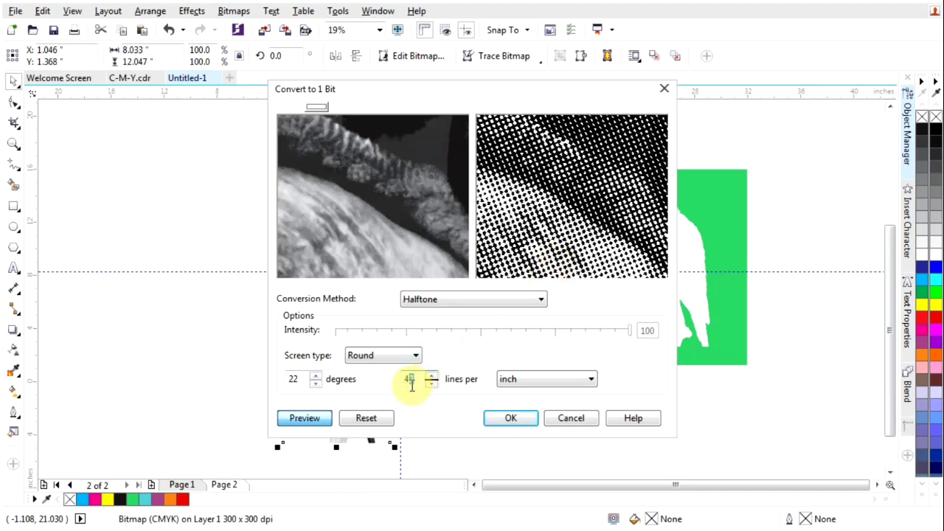
left_click(516, 417)
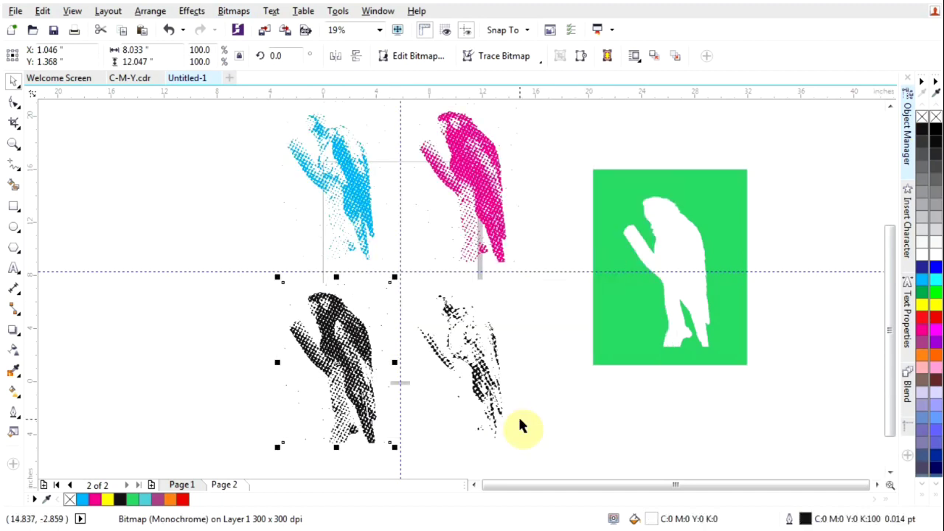
Color the yellow channel's halftone dots pure yellow (Y:100), remove the bitmap's background fill and deselect it.
right_click(923, 306)
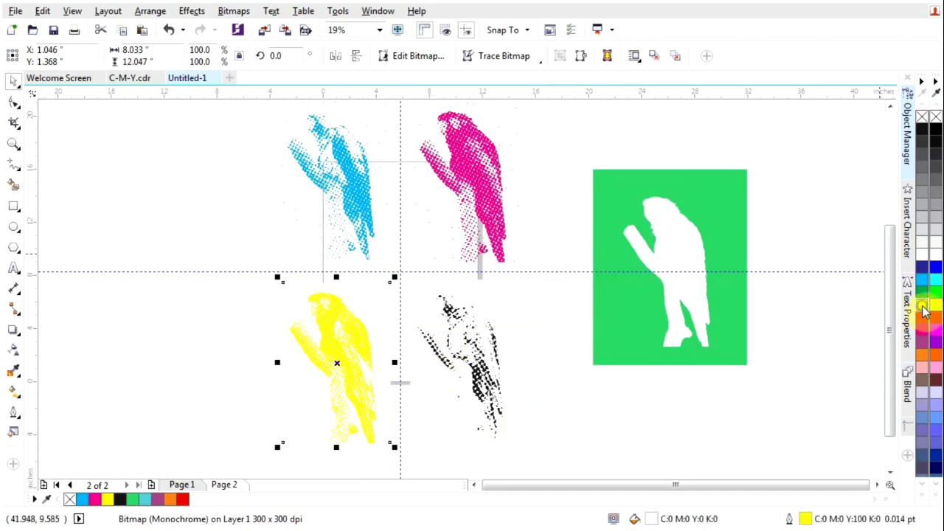
left_click(922, 117)
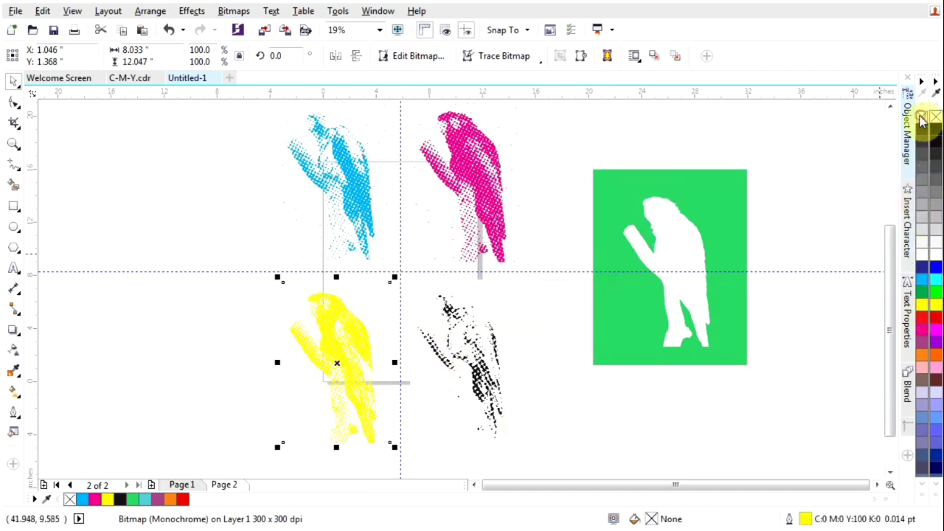
left_click(547, 316)
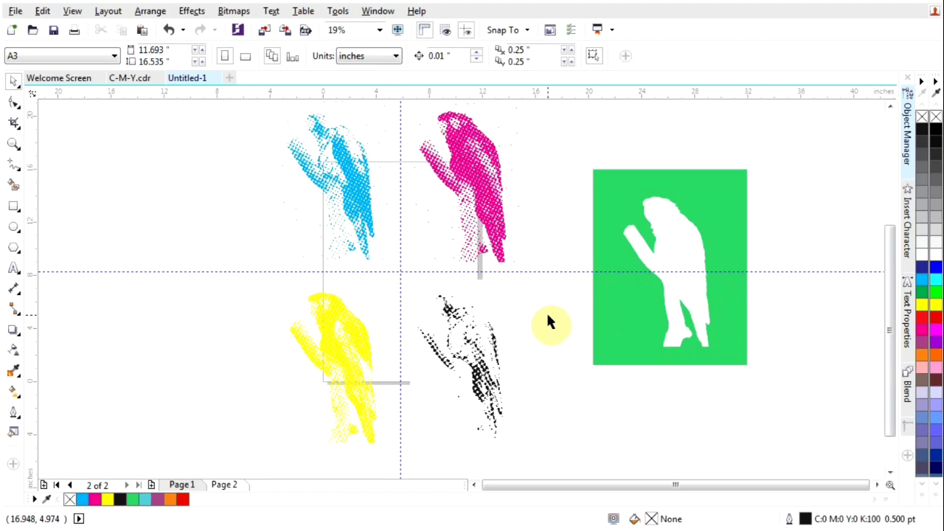
Review the halftone channel bitmaps and examine the cyan channel's dot pattern up close.
left_click(478, 356)
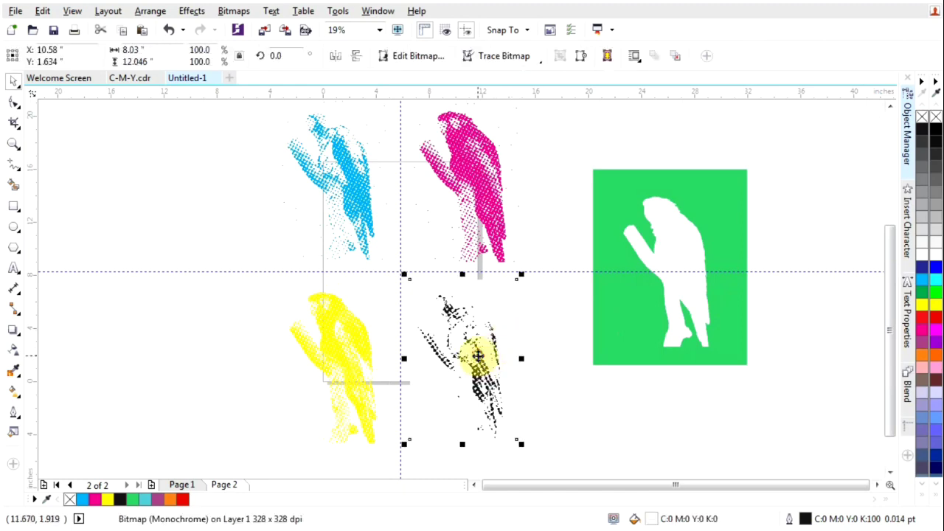
double_click(348, 210)
left_click(572, 178)
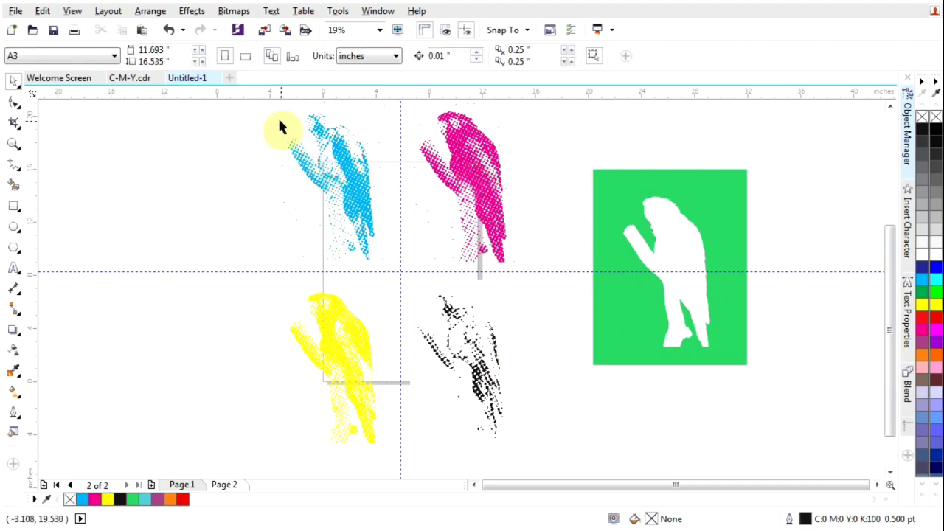
left_click(253, 109)
scroll(361, 183, "up", 3)
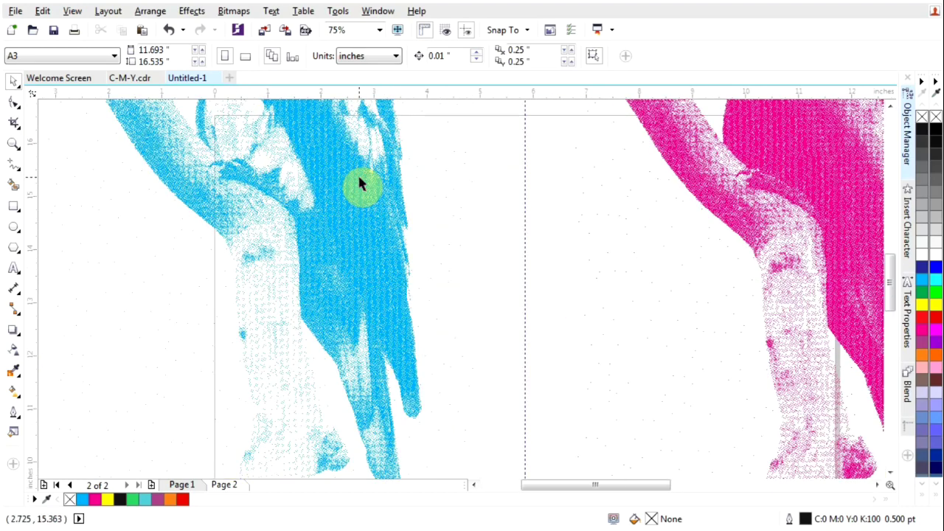
scroll(326, 127, "up", 1)
scroll(375, 190, "down", 1)
scroll(418, 129, "up", 2)
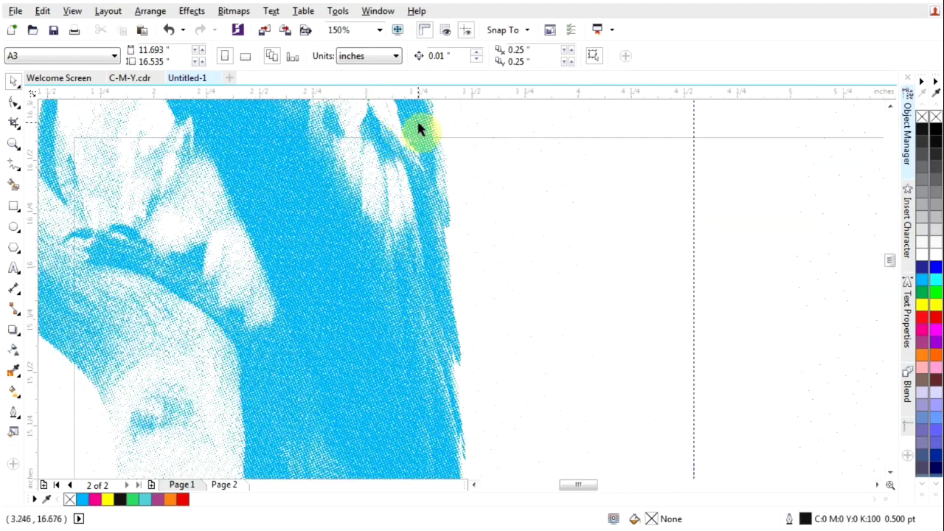
scroll(418, 129, "up", 3)
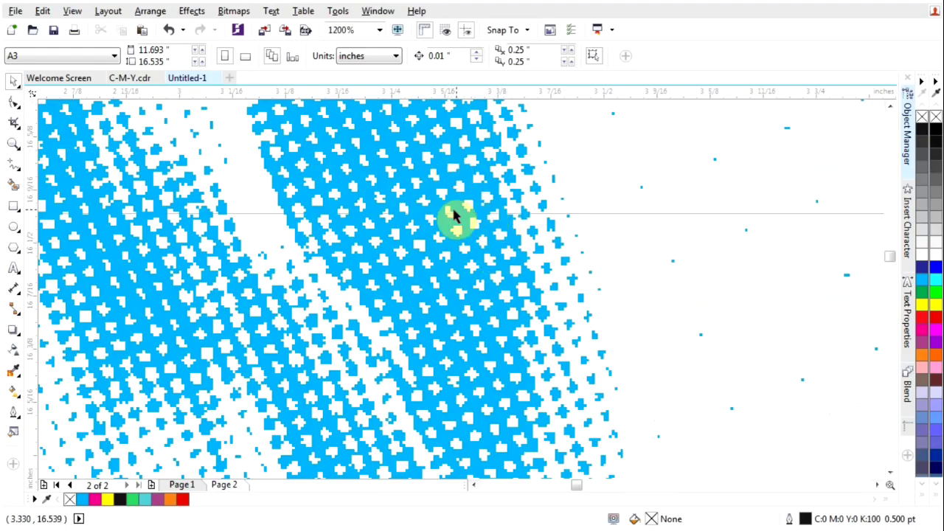
Set the cyan halftone bitmap's transparency merge mode to Multiply.
left_click(405, 233)
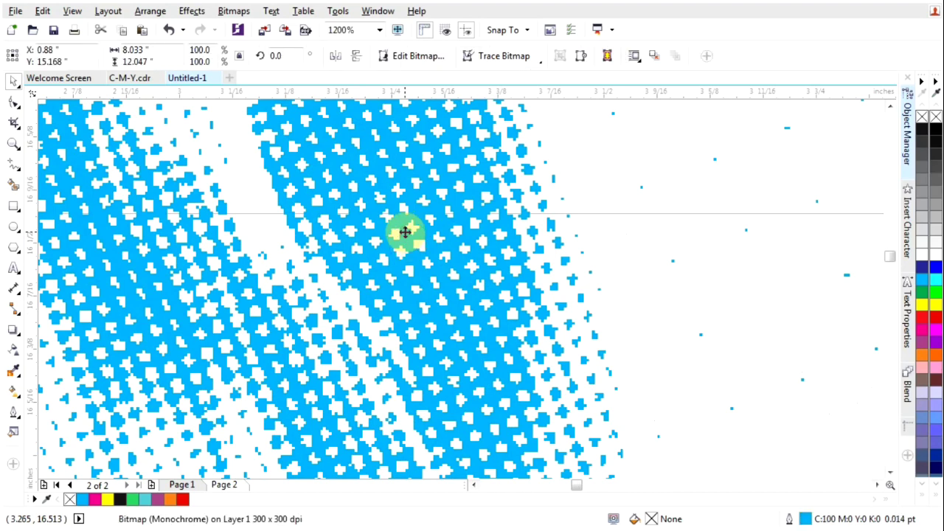
left_click(12, 352)
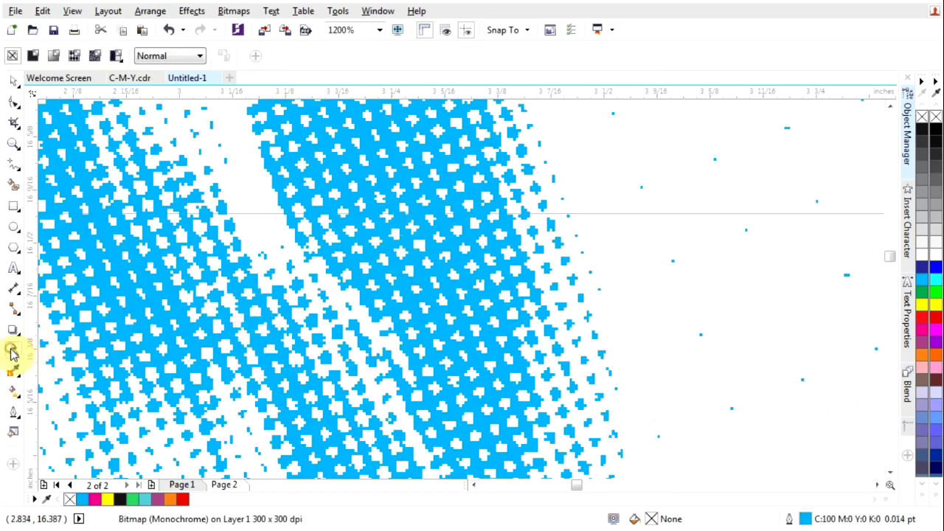
left_click(158, 58)
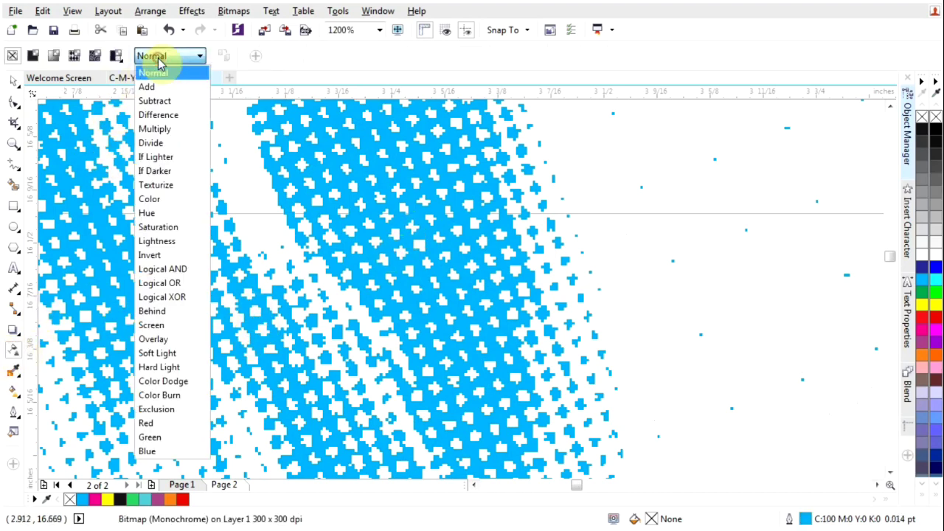
left_click(163, 131)
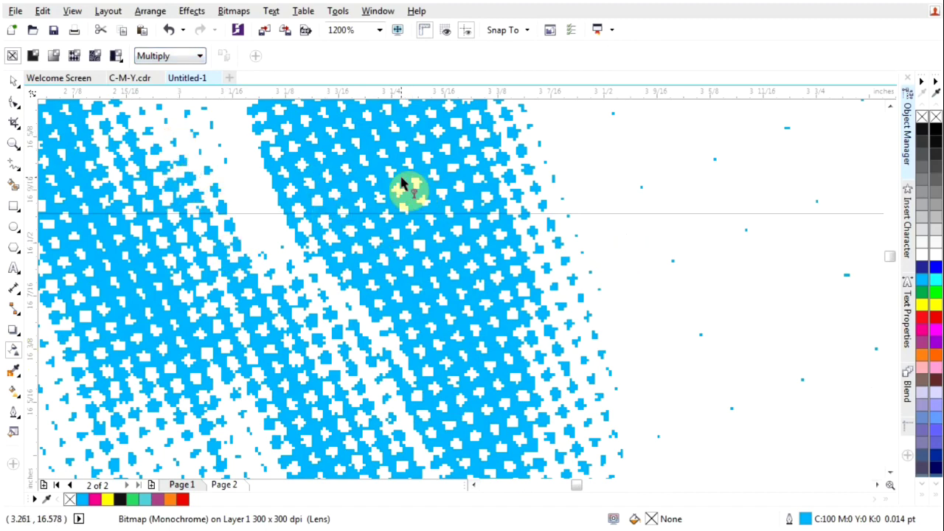
left_click(12, 82)
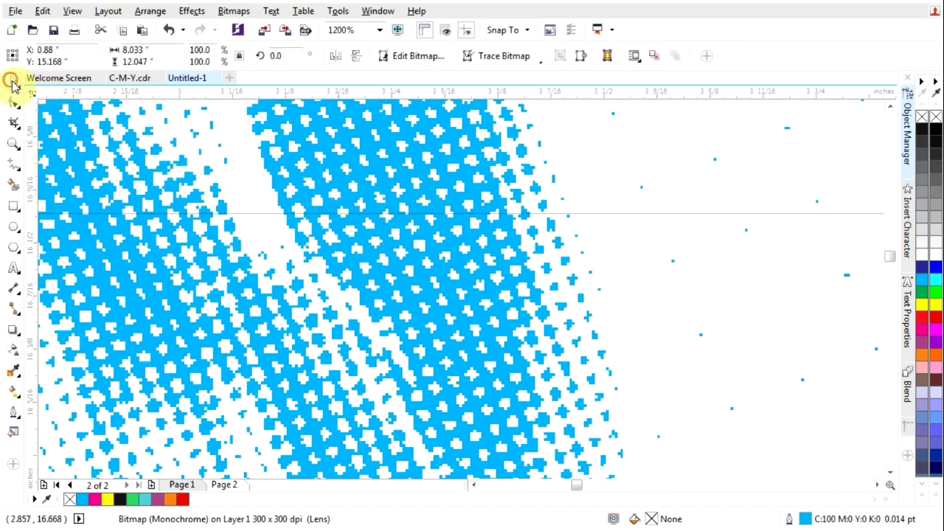
scroll(401, 226, "down", 6)
scroll(385, 240, "down", 2)
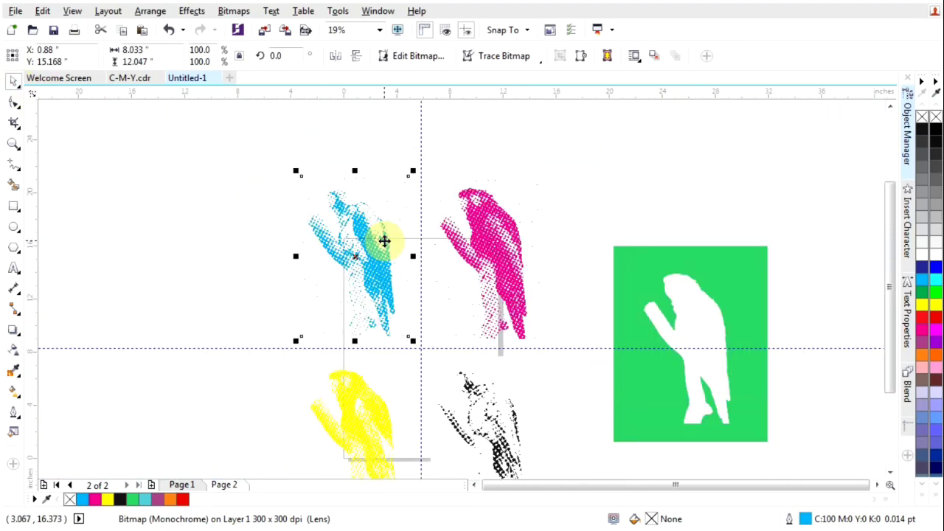
Give the cyan, magenta and yellow halftone bitmaps the Multiply merge mode together and clear the selection.
scroll(384, 241, "down", 2)
scroll(399, 271, "up", 2)
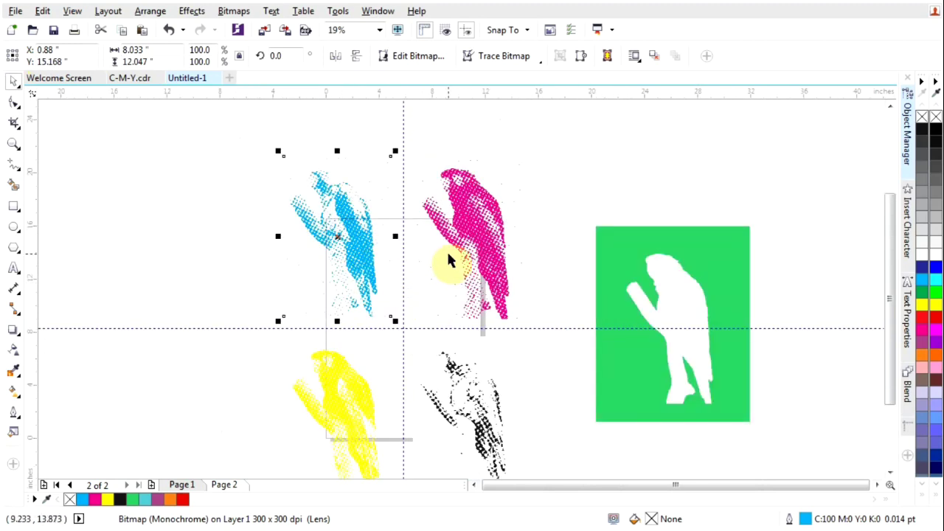
left_click(475, 249, "shift")
left_click(364, 389, "shift")
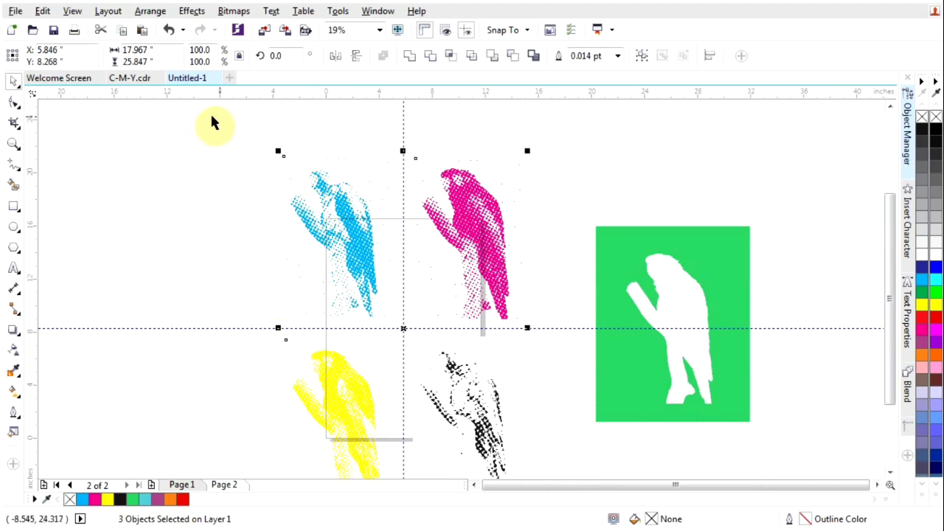
left_click(260, 131)
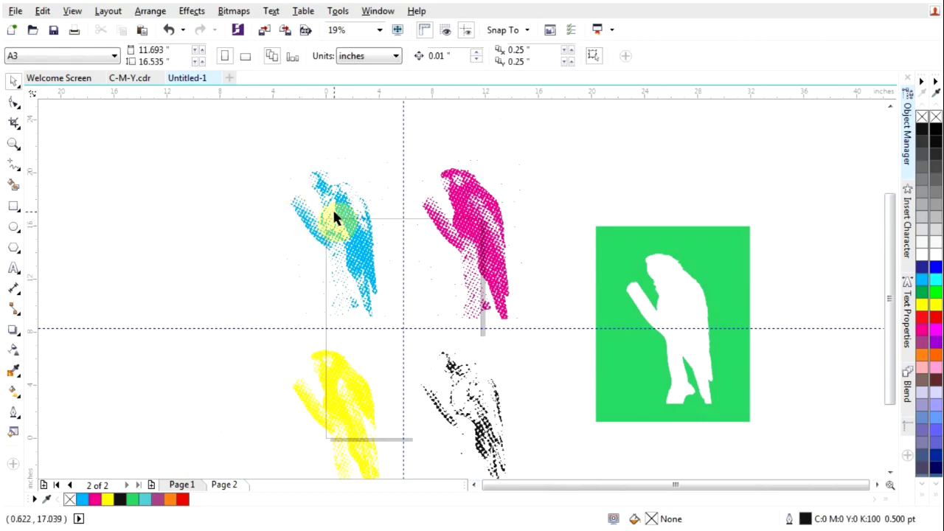
Center the green background group with the parrot silhouette on the page and deselect it.
left_click(494, 266)
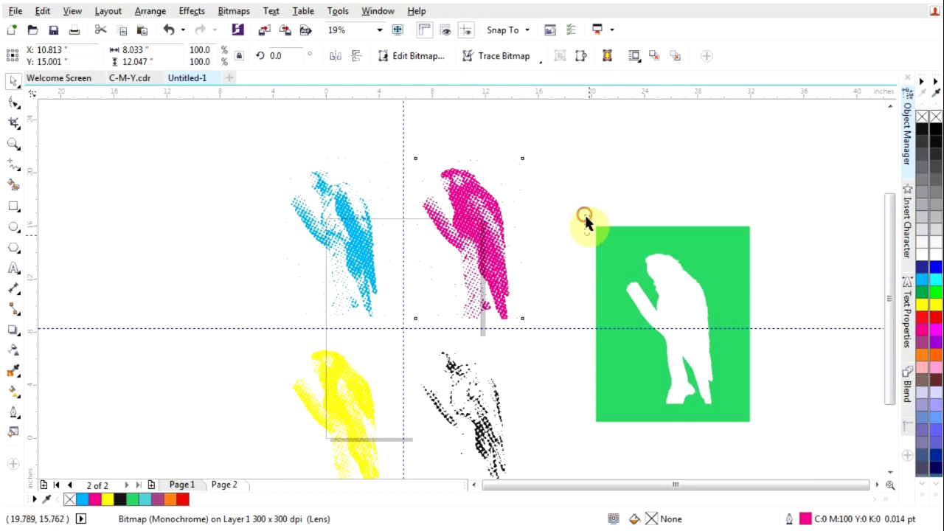
left_click_drag(583, 214, 781, 437)
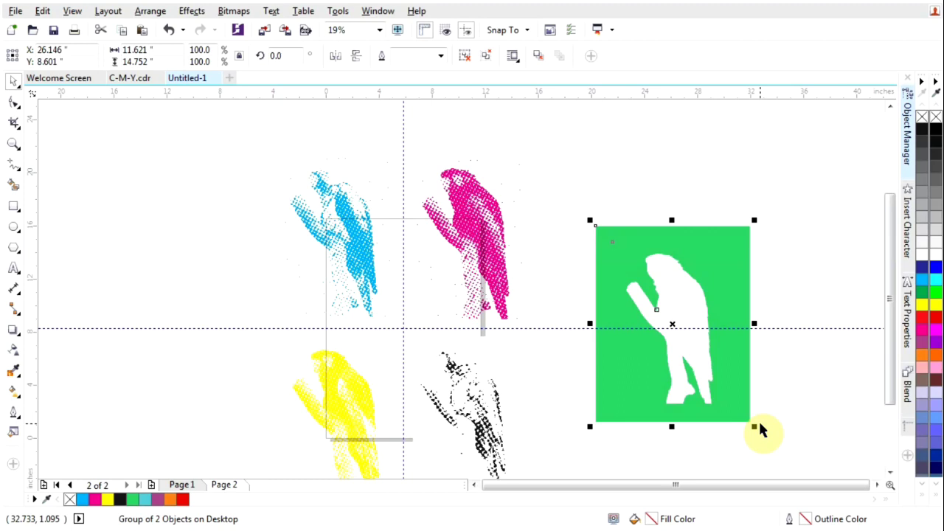
key("p")
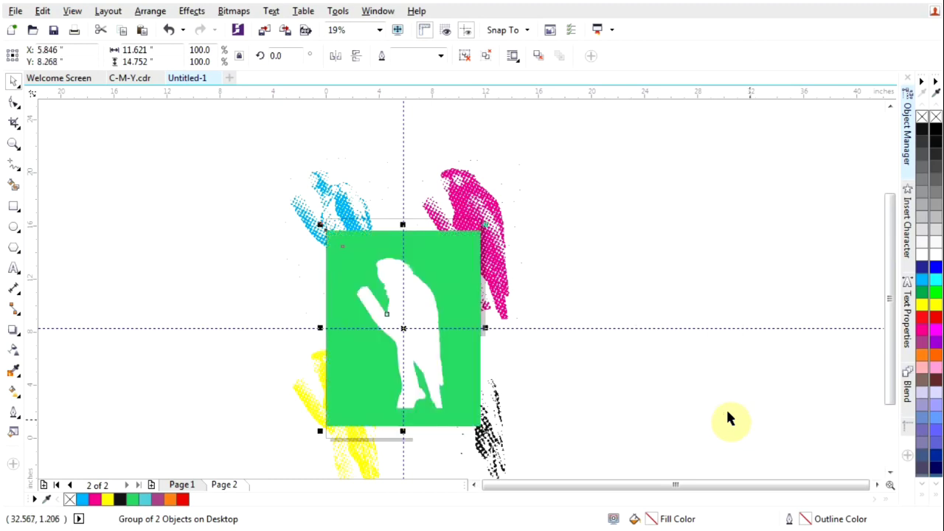
left_click(518, 355)
left_click(551, 354)
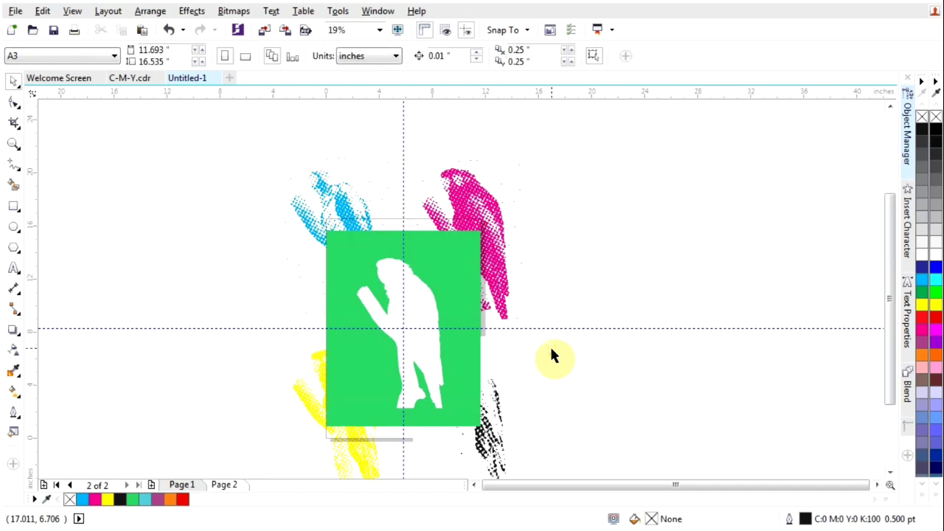
Ungroup the green background from the parrot silhouette group and clear the selection.
left_click(466, 275)
left_click(469, 55)
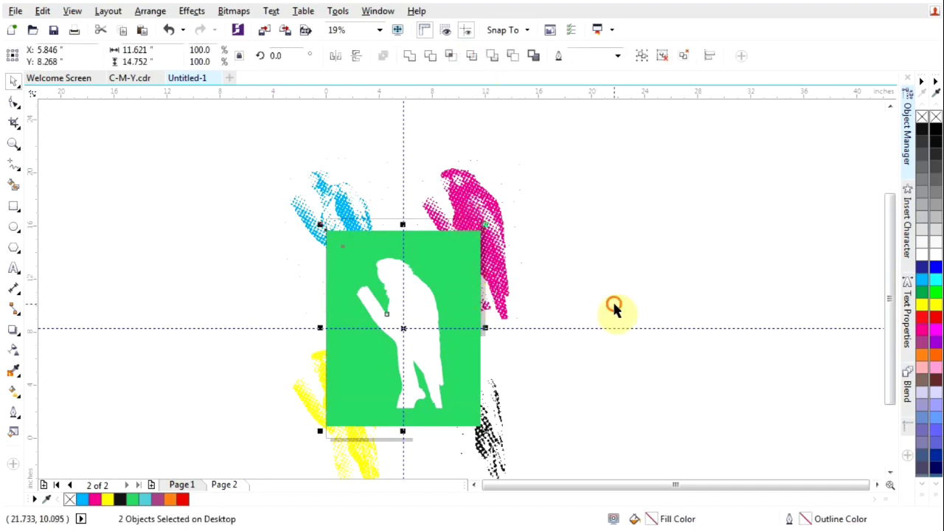
left_click(614, 310)
Try filling the inner rectangle and silhouette group with purple, and undo that fill.
scroll(449, 421, "up", 2)
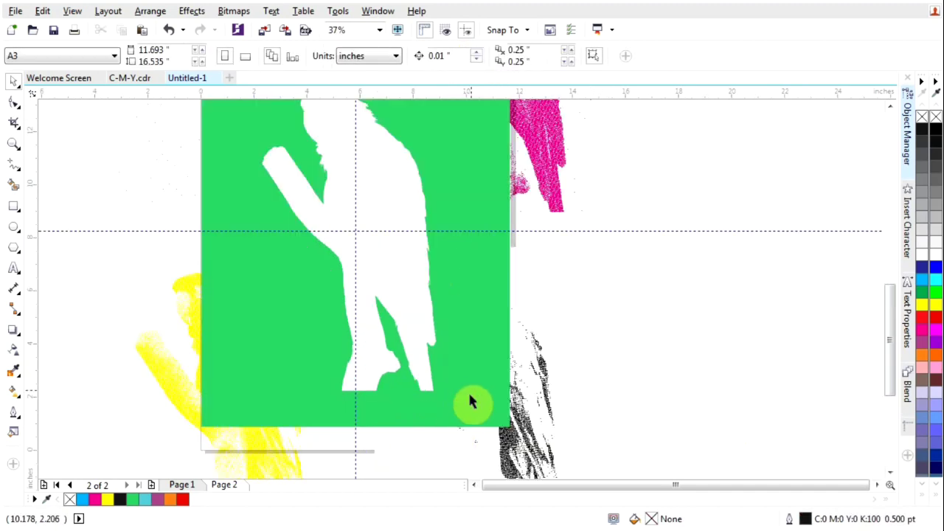
left_click(466, 407)
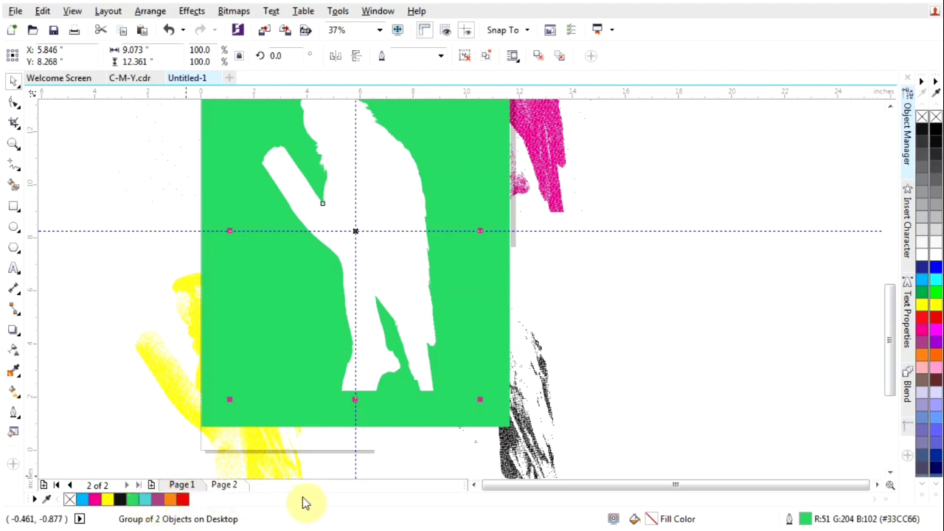
scroll(430, 433, "down", 5)
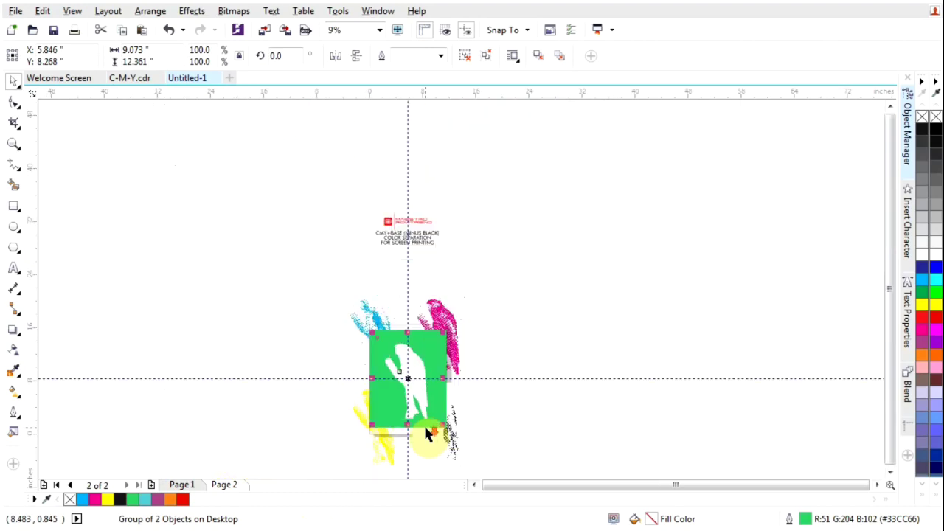
scroll(426, 413, "up", 5)
scroll(429, 369, "down", 2)
scroll(415, 400, "up", 2)
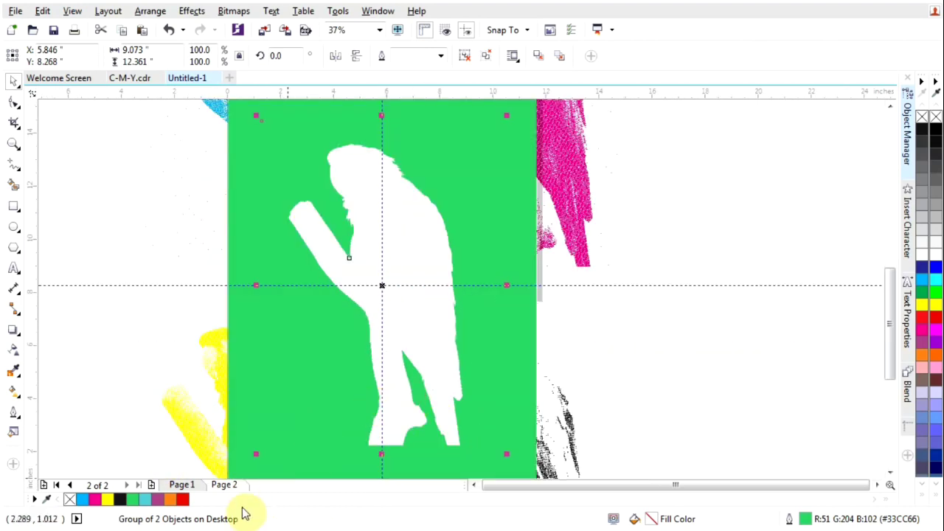
left_click(159, 502)
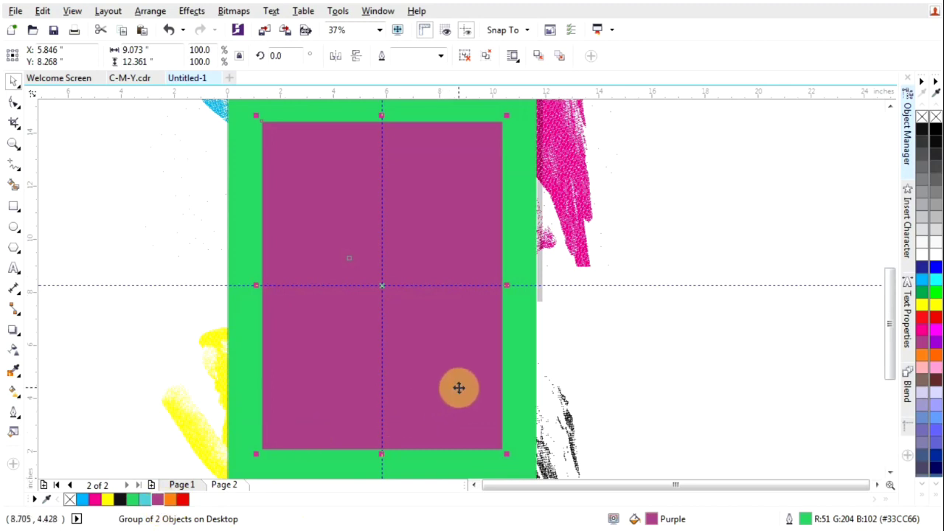
key("ctrl+z")
Ungroup the inner rectangle and parrot silhouette, and fill the large background rectangle with purple.
left_click(465, 58)
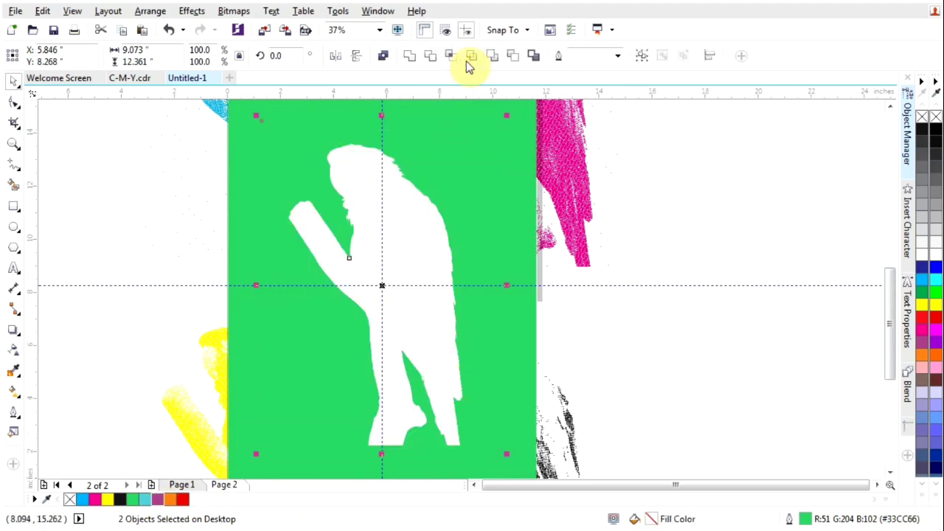
left_click(553, 378)
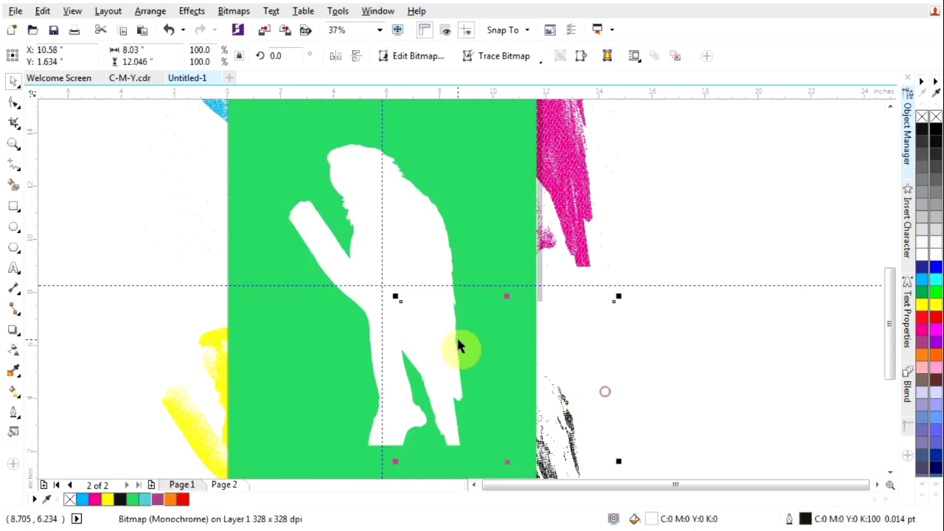
left_click(486, 346)
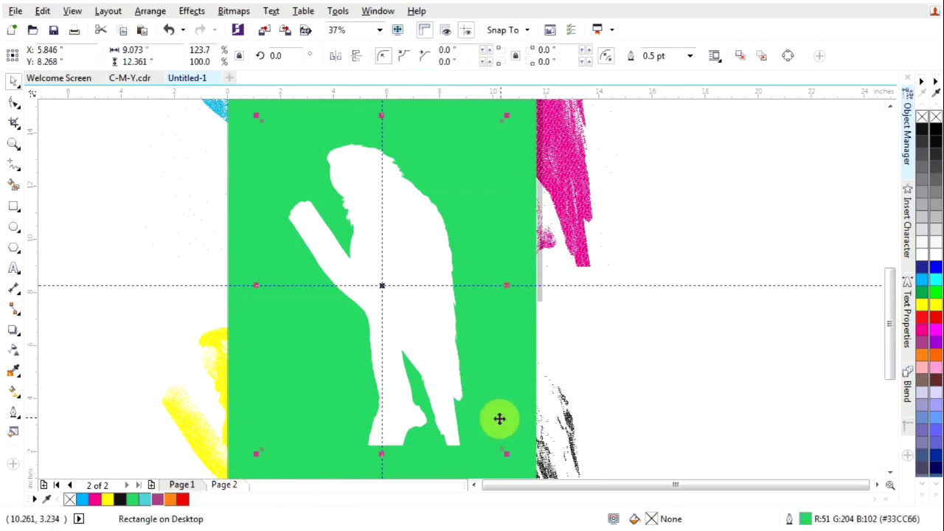
left_click(157, 499)
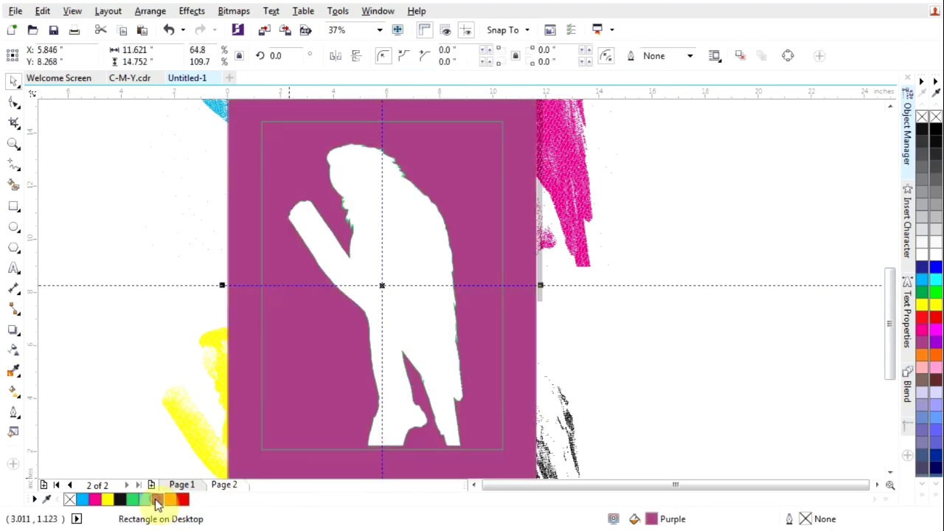
Remove the green outlines from the inner rectangle and from the parrot silhouette curve.
left_click(484, 401)
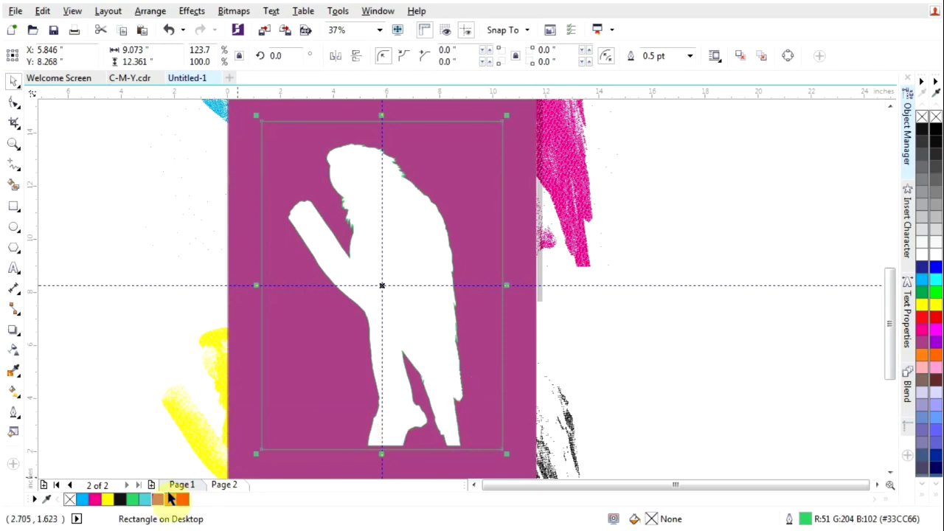
right_click(72, 502)
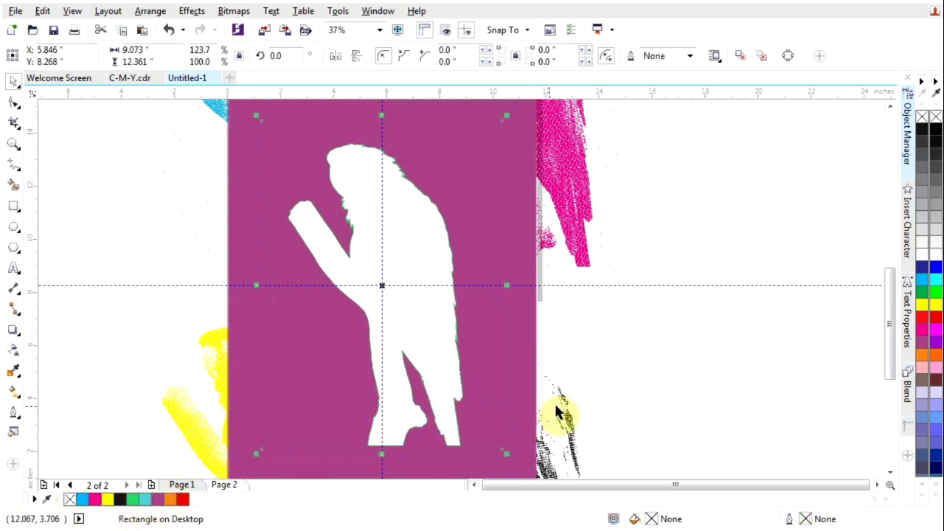
left_click(490, 408)
left_click(462, 395)
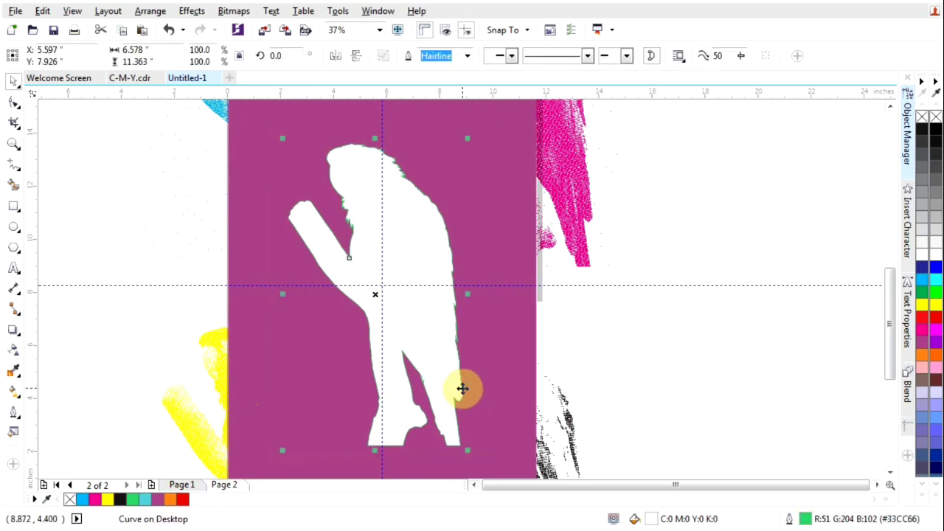
right_click(70, 501)
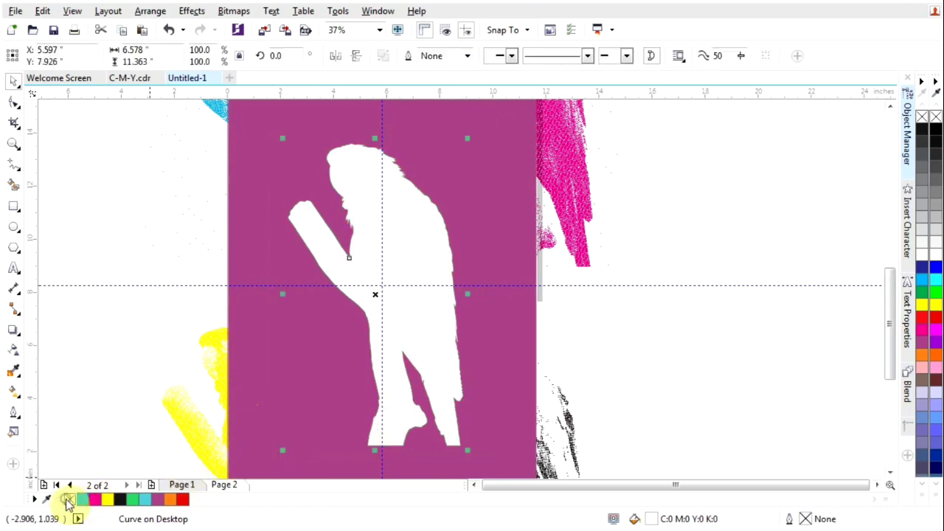
Try grouping the inner rectangle with the parrot silhouette curve, and undo that grouping.
scroll(361, 362, "down", 2)
left_click(319, 238)
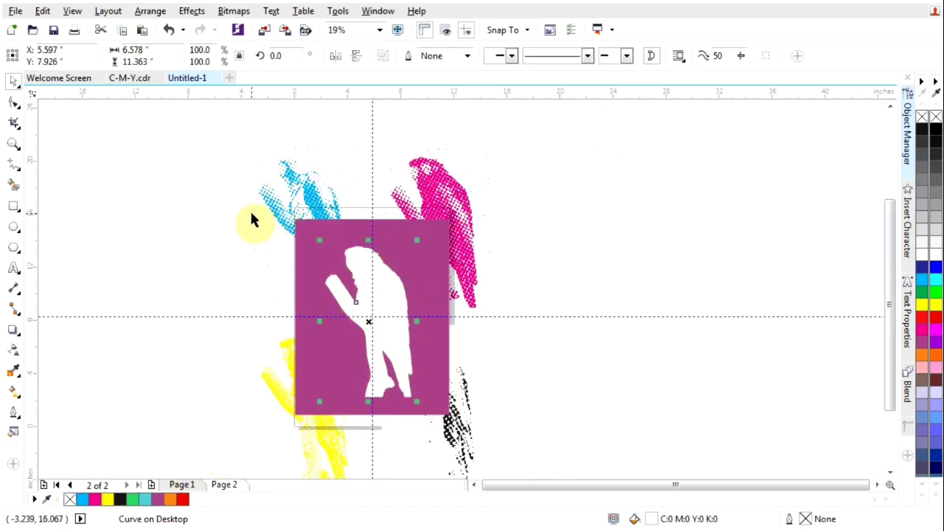
left_click_drag(516, 218, 596, 237)
left_click_drag(543, 218, 270, 418)
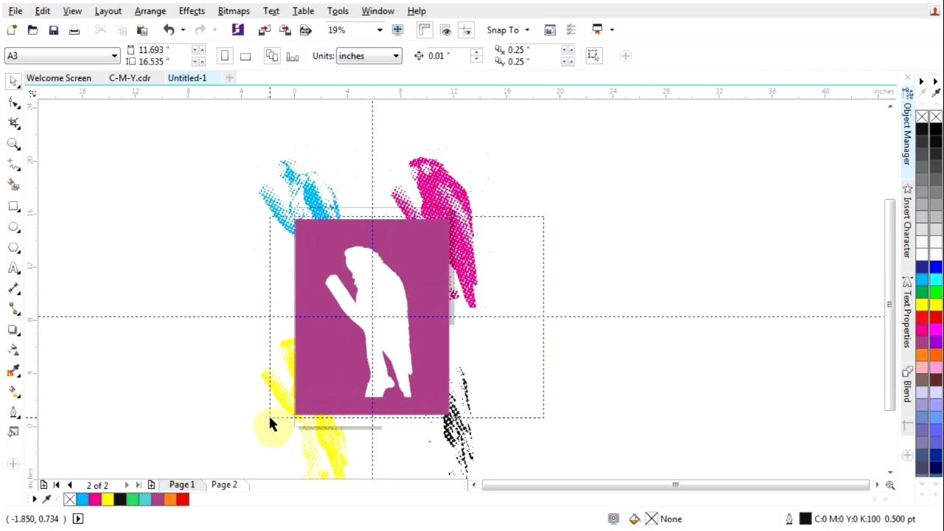
left_click(358, 373)
scroll(426, 328, "up", 2)
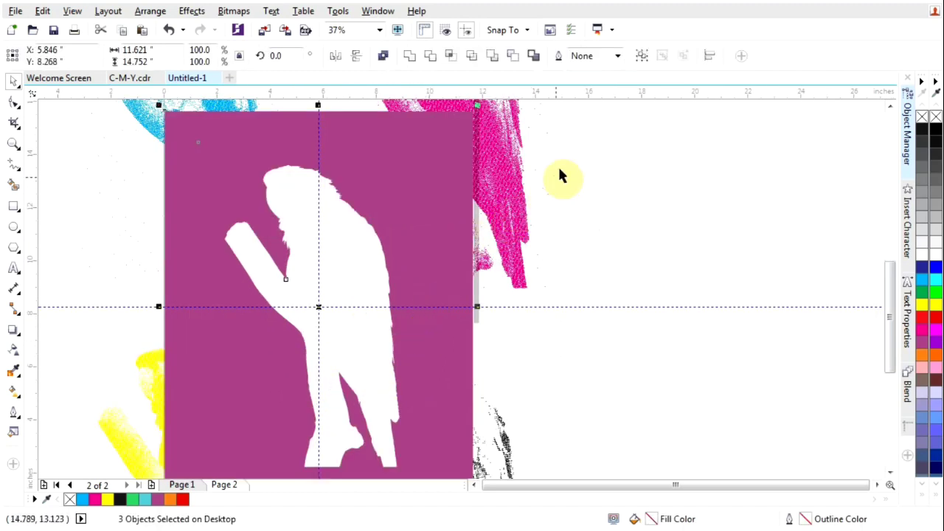
left_click_drag(586, 134, 139, 442)
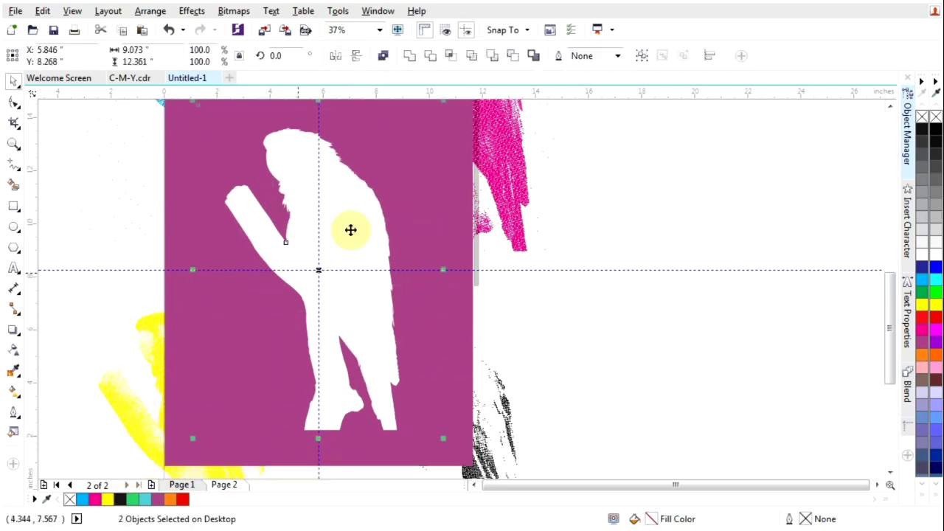
left_click(649, 54)
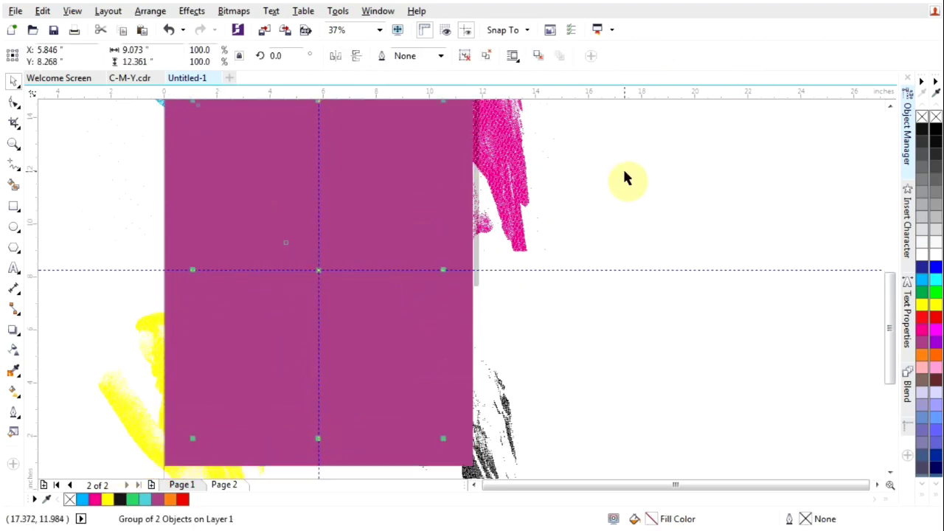
key("ctrl+z")
Group the inner rectangle and silhouette curve again, open the Object Manager, and undo the grouping.
scroll(546, 307, "down", 2)
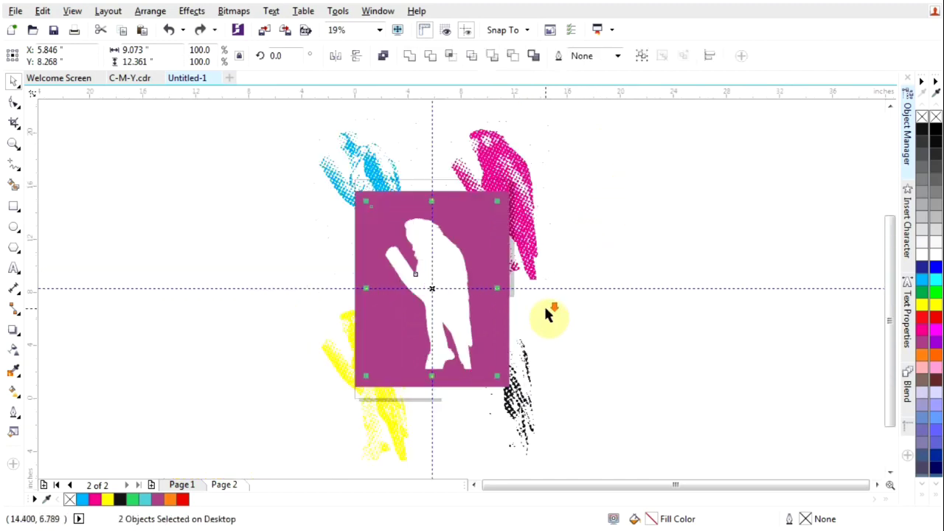
scroll(458, 275, "up", 2)
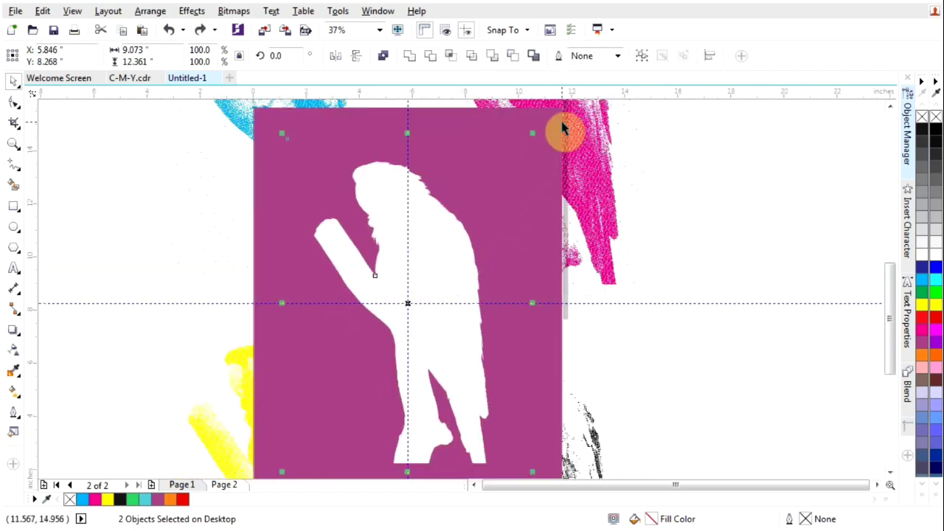
left_click(641, 56)
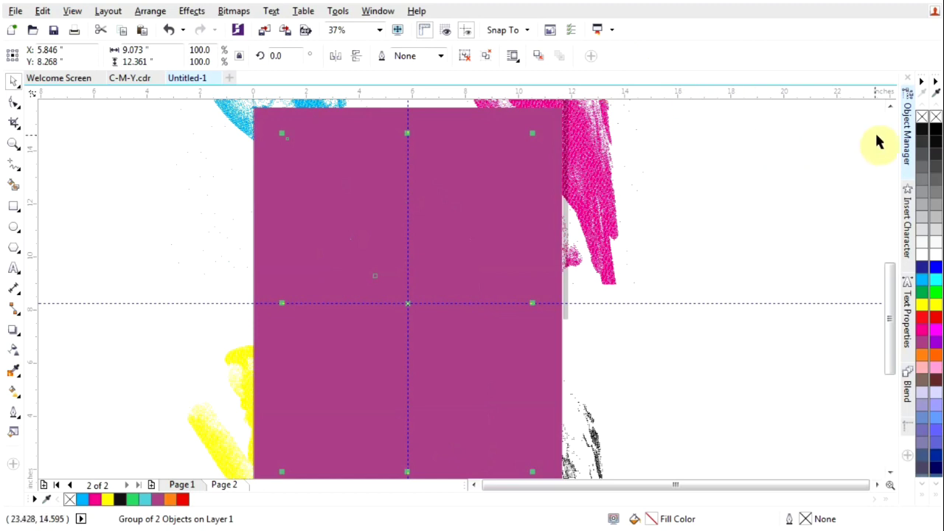
left_click(908, 133)
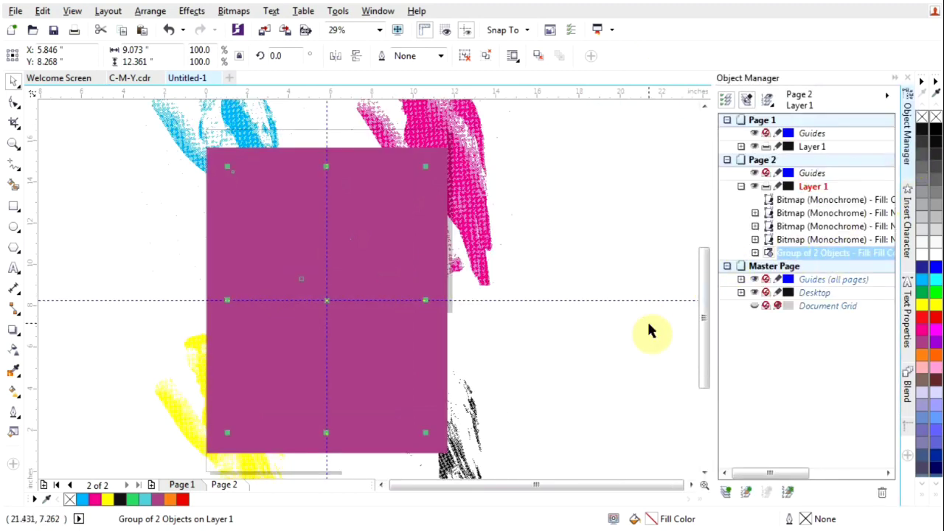
left_click(590, 243)
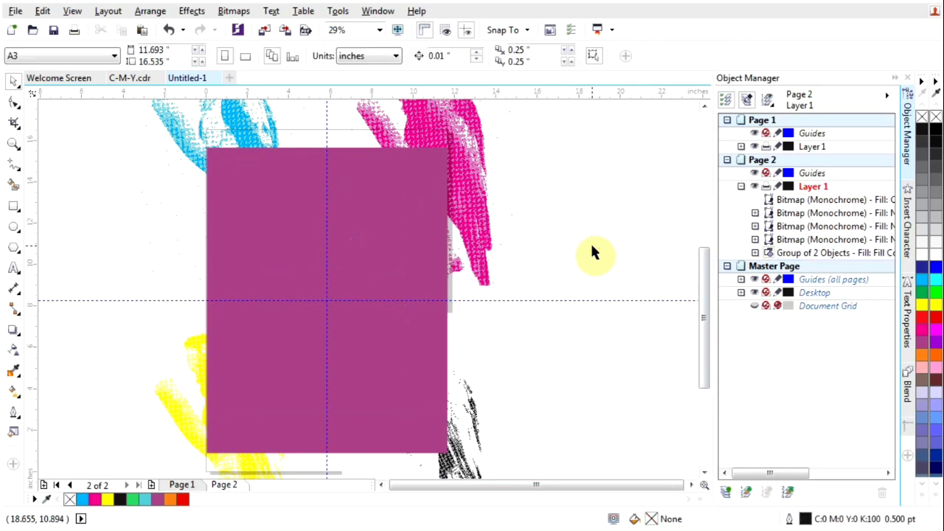
key("ctrl+z")
Check which Object Manager entries belong to the purple background and the unfilled inner rectangle.
left_click(563, 222)
left_click(440, 160)
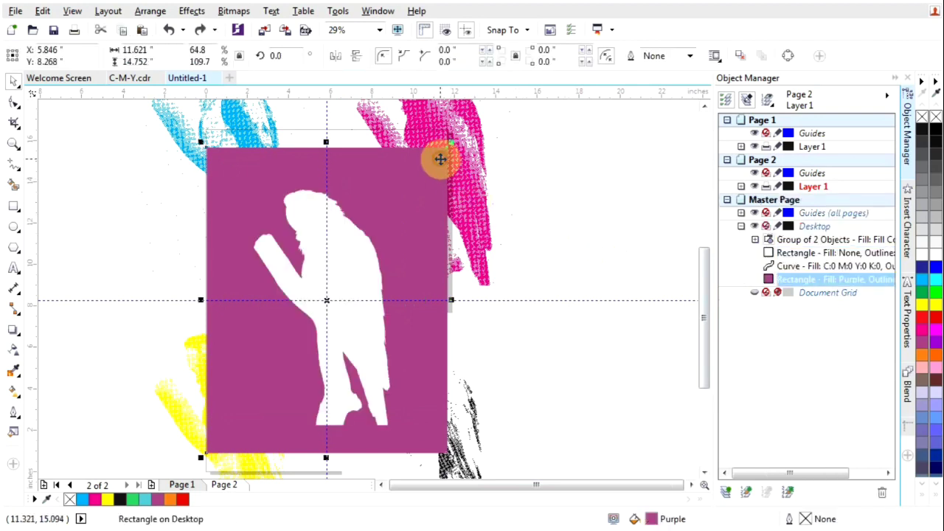
left_click(343, 211)
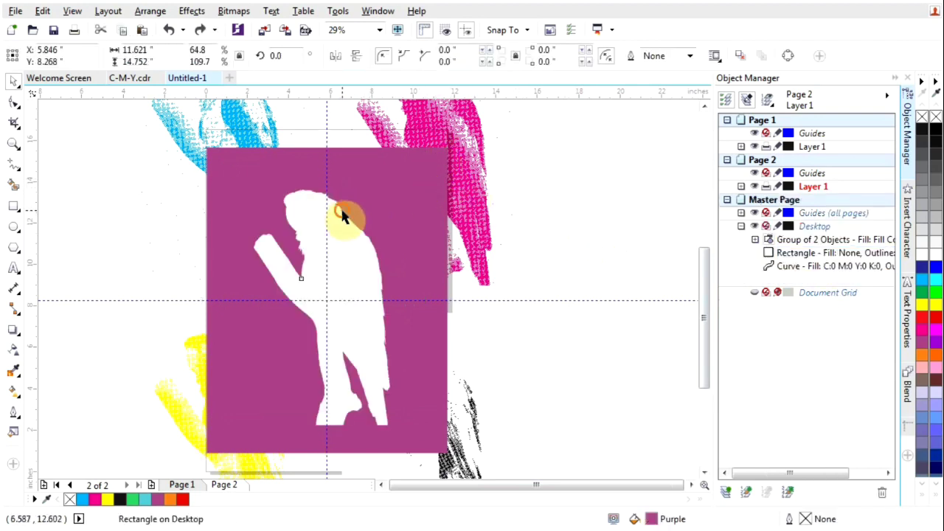
left_click(399, 220)
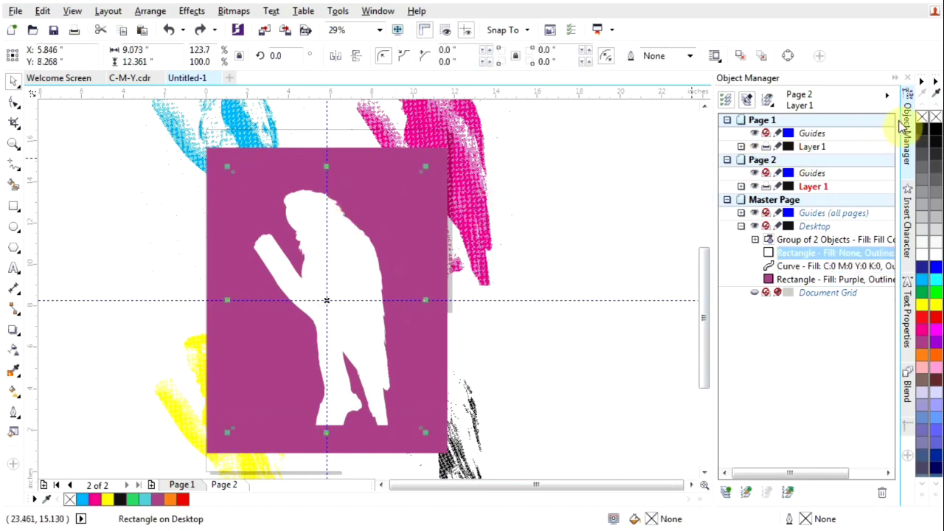
left_click(922, 124)
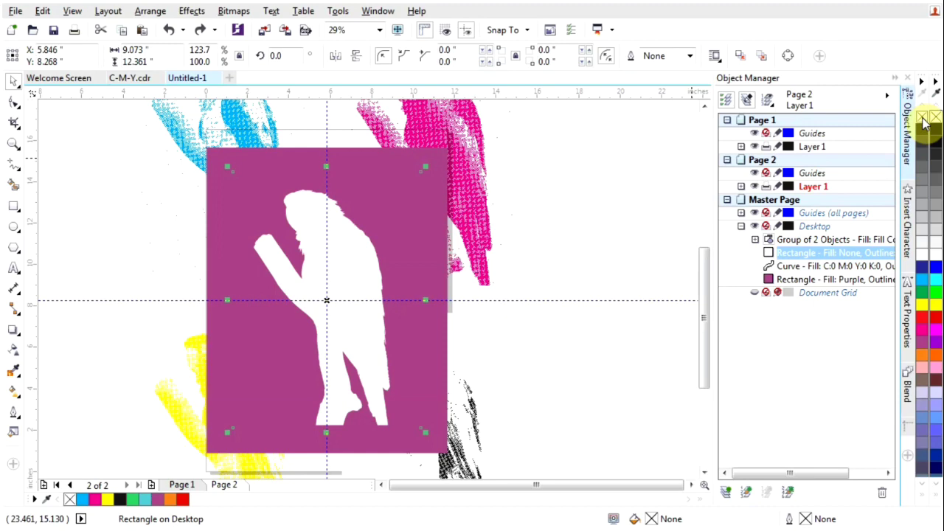
Try moving the magenta halftone bitmap over the purple background, and undo the move.
left_click(513, 158)
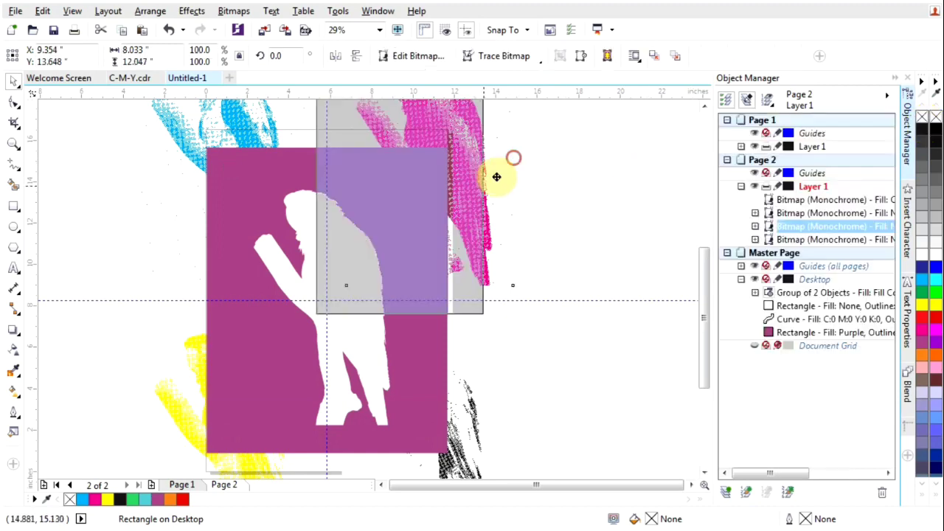
left_click_drag(497, 177, 316, 251)
key("ctrl+z")
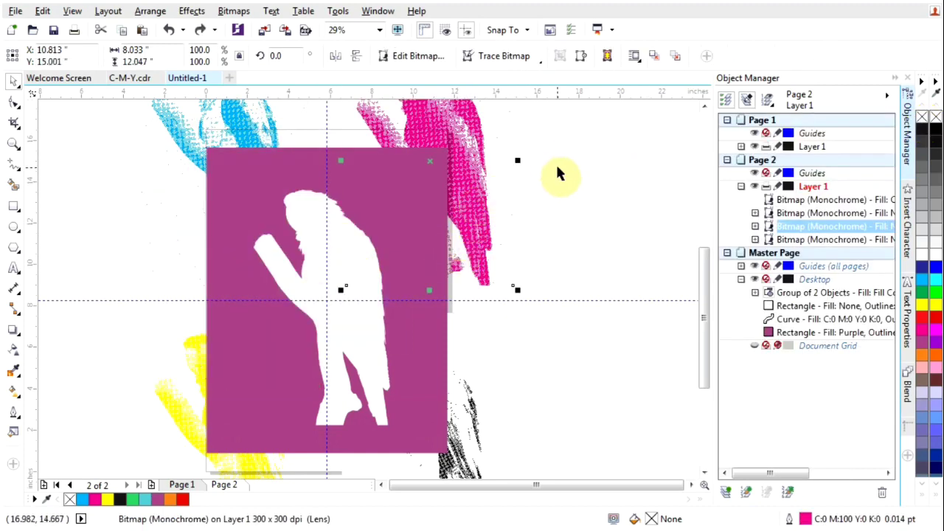
Remove the fill from the inner rectangle and silhouette curve, and transfer both to Page 2's Layer 1 beneath the bitmaps.
left_click_drag(558, 156, 175, 445)
left_click(922, 118)
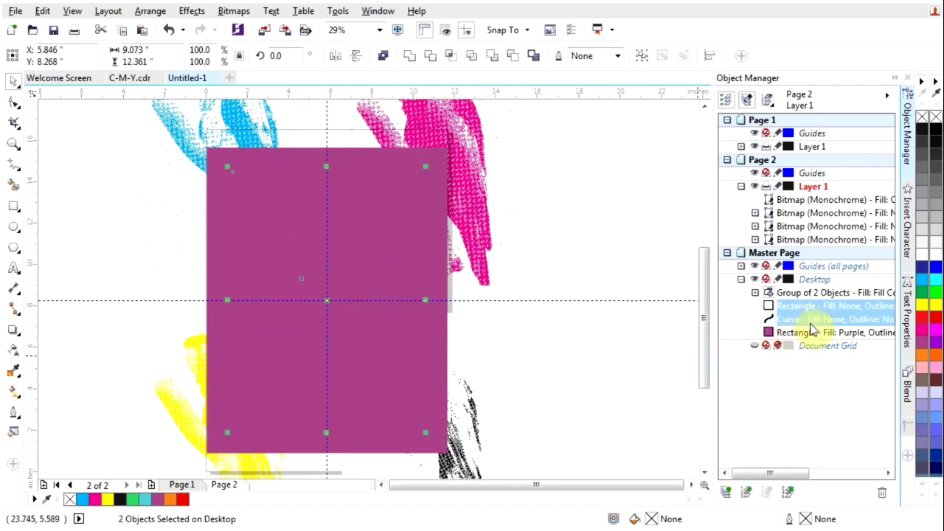
left_click_drag(809, 326, 810, 251)
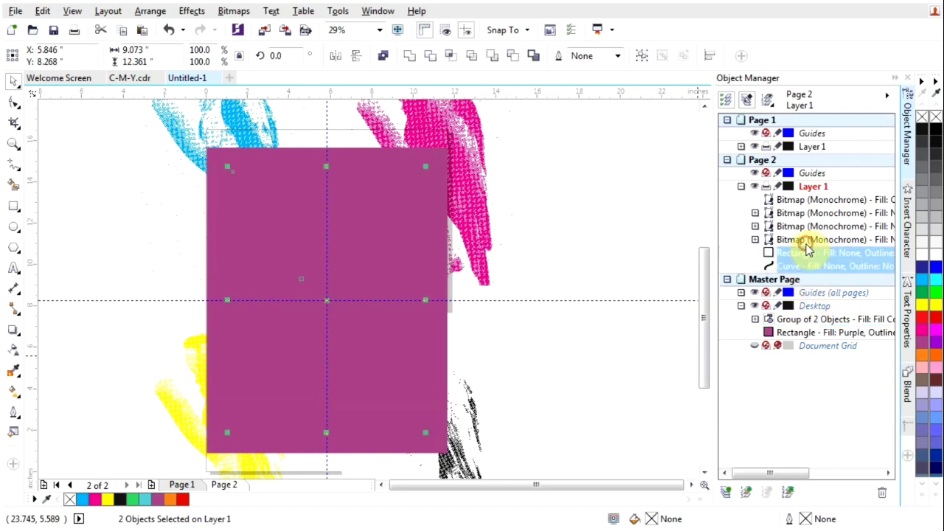
left_click(594, 237)
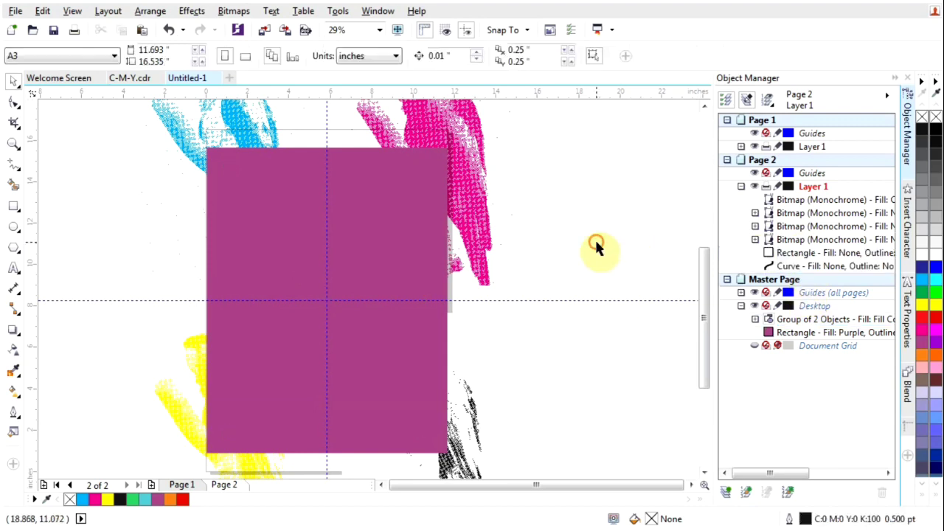
Try reordering the silhouette curve above the inner rectangle in Layer 1, and undo back through the layer transfer and fill removal.
left_click(804, 334)
left_click(814, 266)
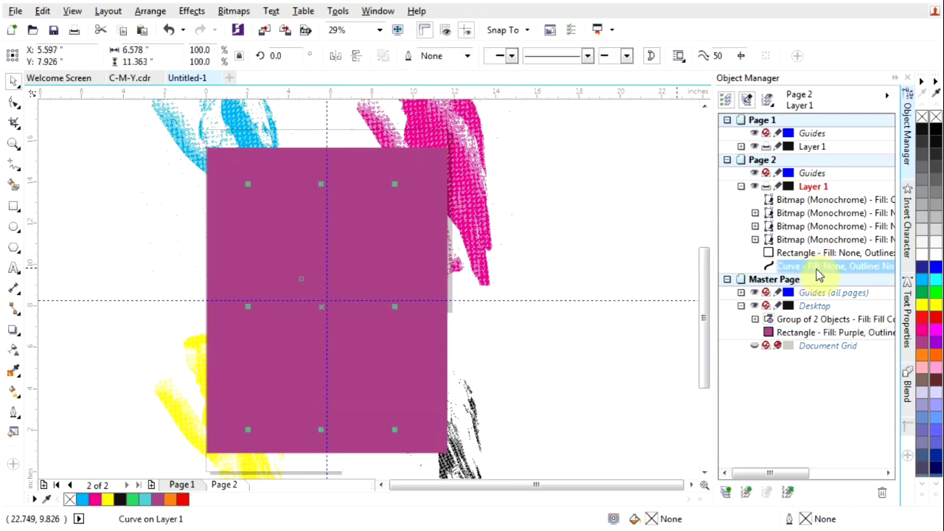
left_click(816, 272)
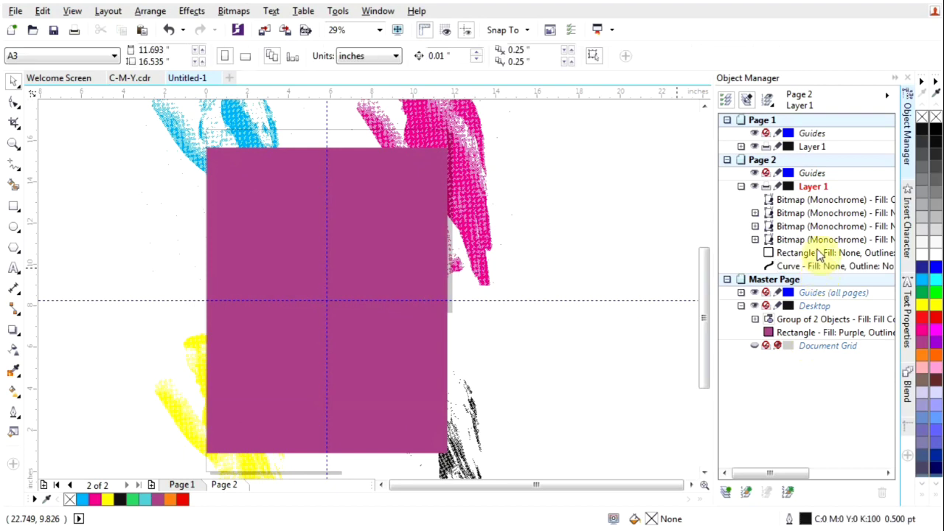
left_click_drag(800, 265, 790, 251)
left_click(624, 236)
left_click(363, 255)
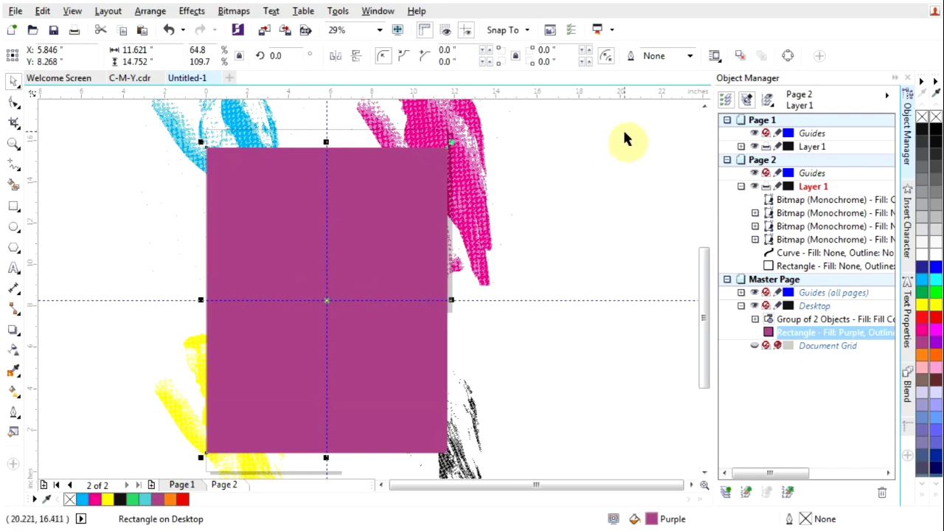
key("ctrl+z")
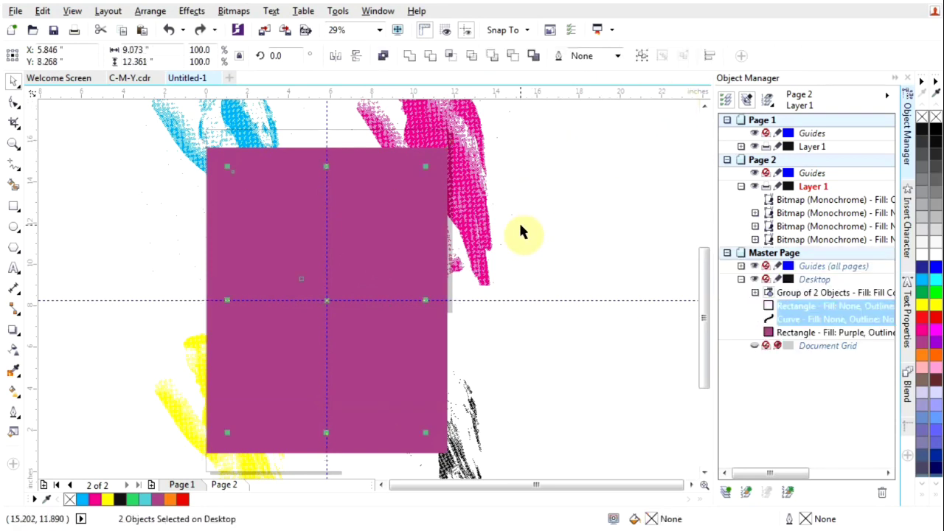
left_click(520, 233)
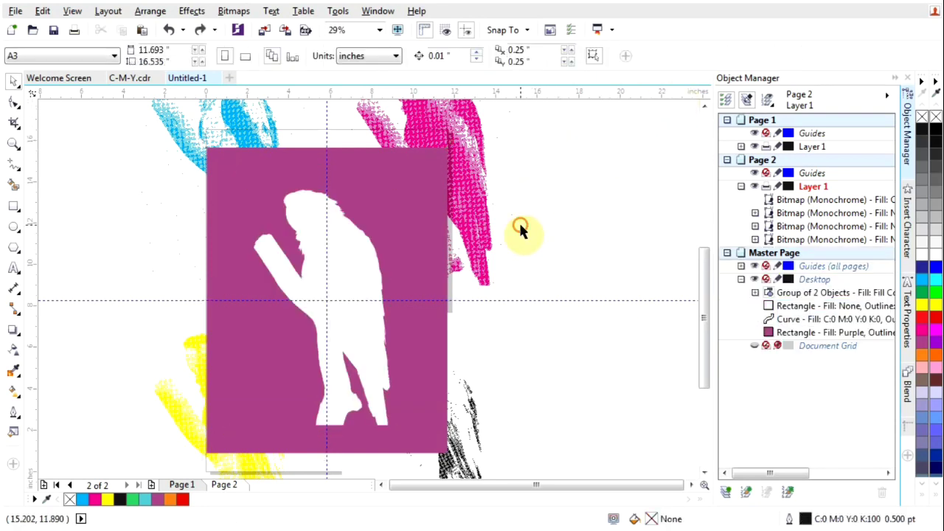
Examine which Object Manager entries match the inner rectangle and the black, cyan, magenta and yellow halftone bitmaps.
left_click(337, 270)
scroll(520, 266, "down", 2)
scroll(520, 269, "up", 2)
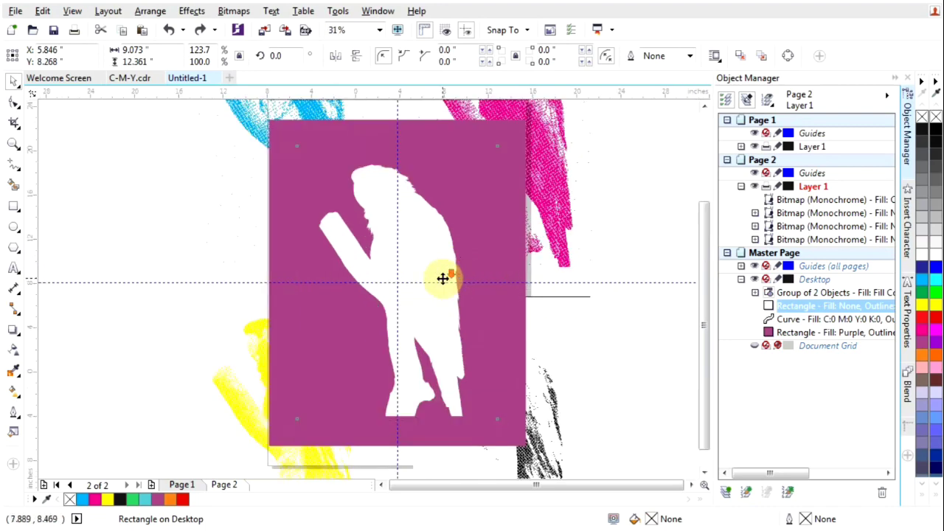
scroll(506, 386, "down", 2)
scroll(493, 324, "up", 2)
left_click(493, 377)
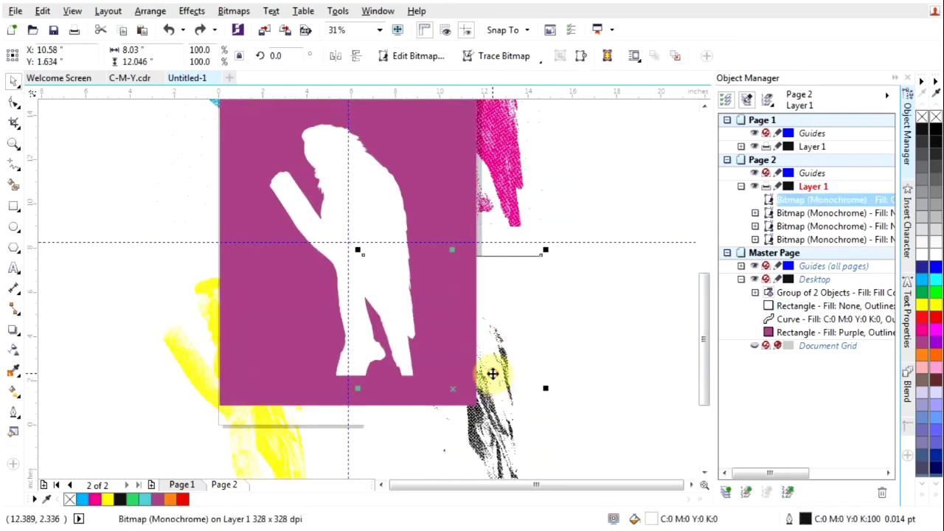
left_click(396, 258)
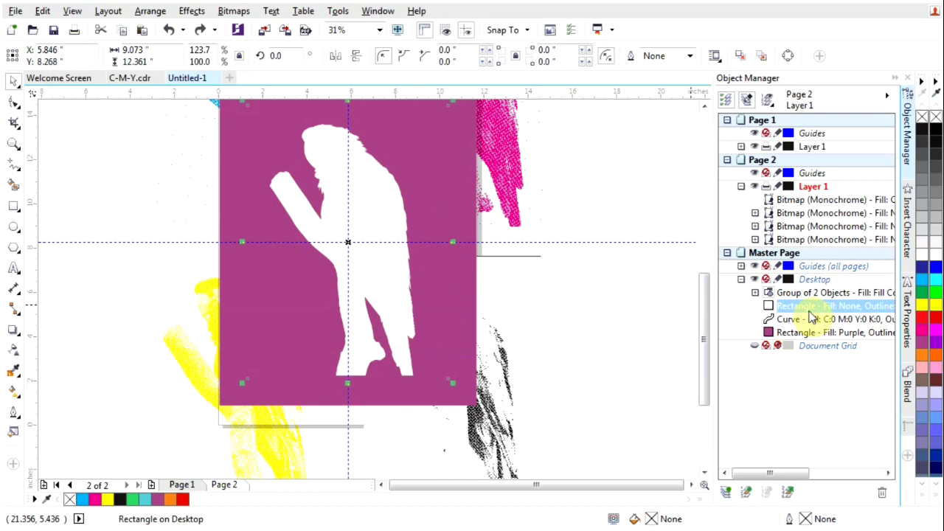
left_click(814, 240)
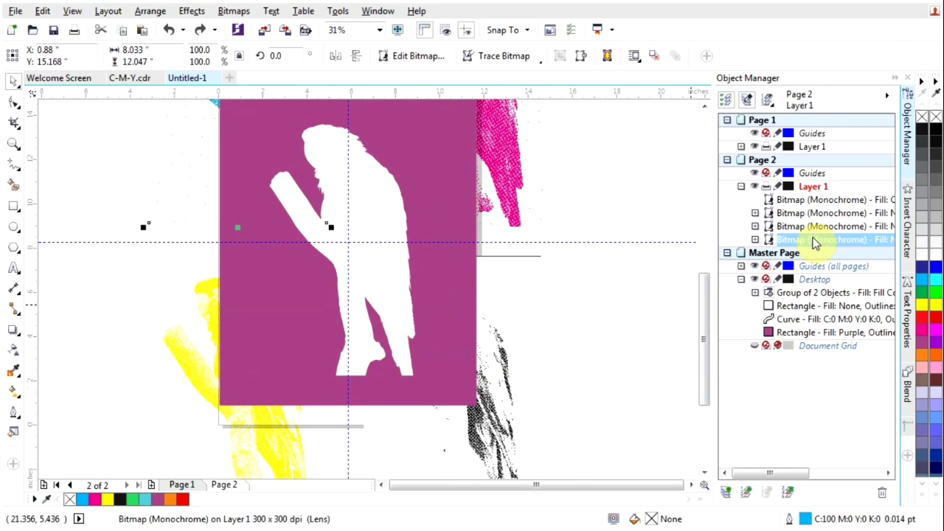
left_click(813, 227)
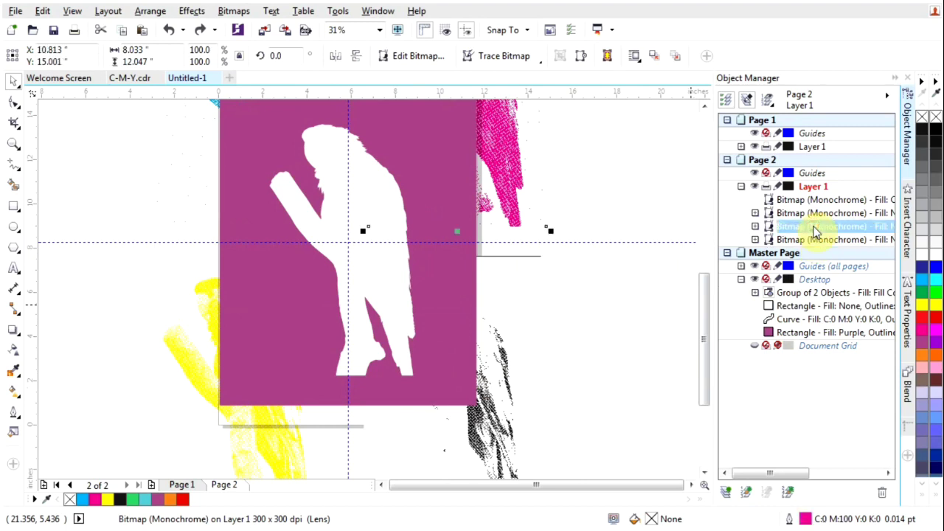
left_click(815, 214)
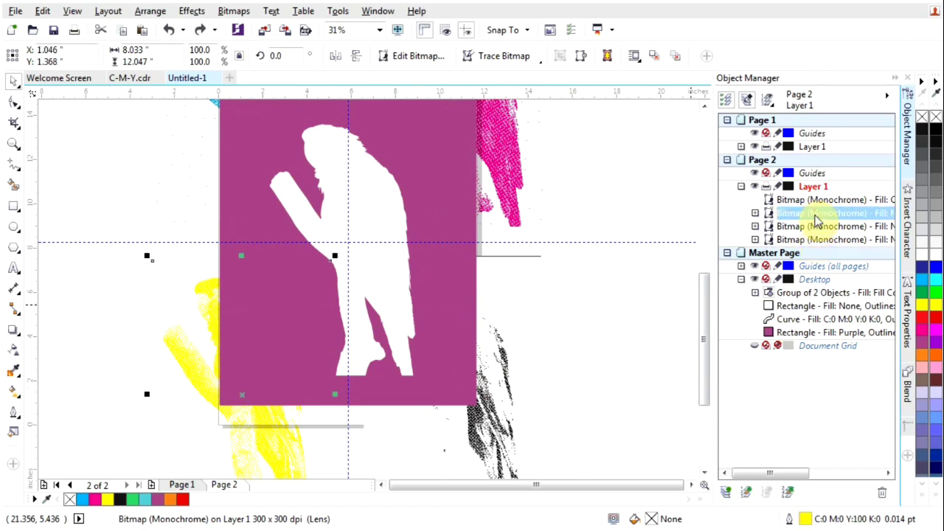
Move the black halftone bitmap beneath the other three bitmaps in Page 2's Layer 1 and clear the selection.
left_click(816, 202)
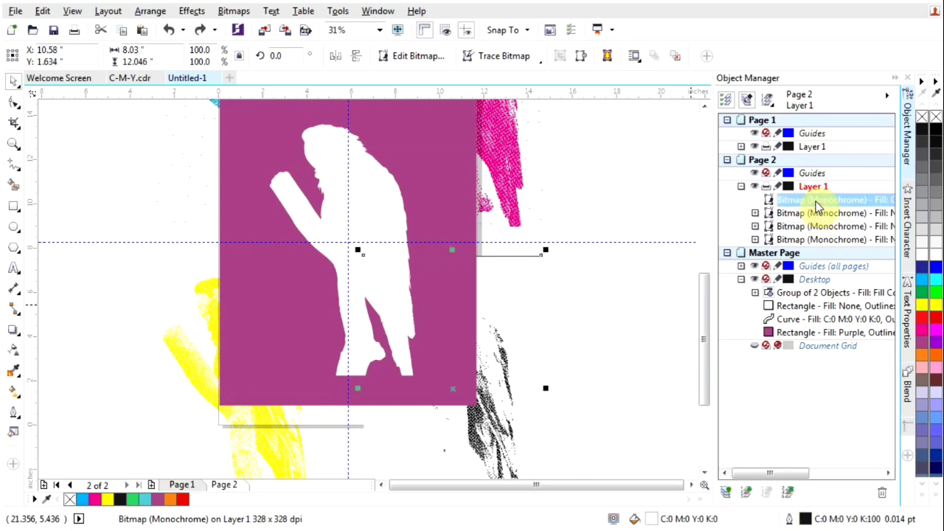
left_click_drag(815, 207, 823, 247)
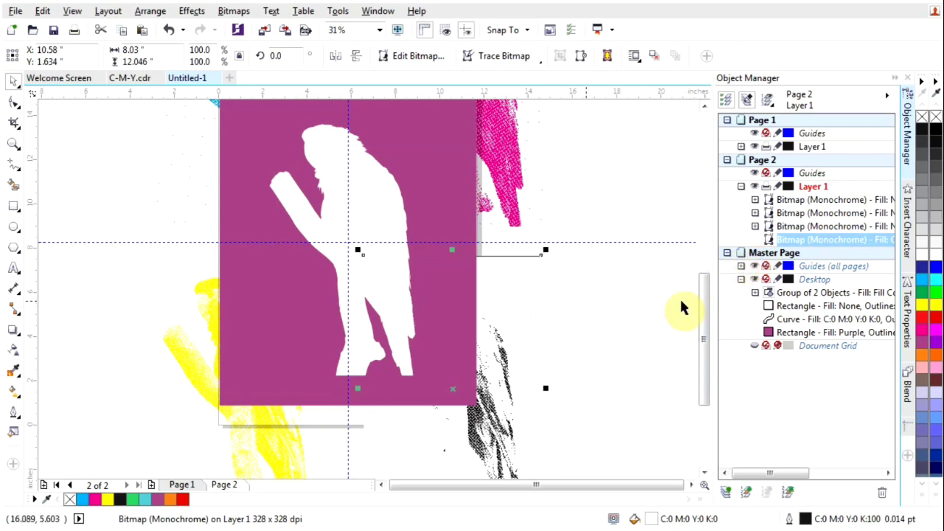
left_click(621, 314)
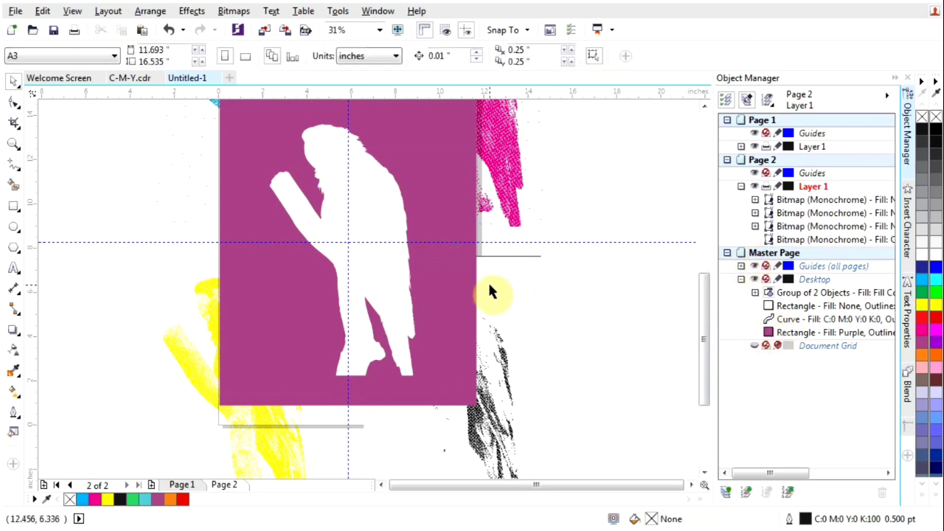
Transfer the purple background rectangle from the Desktop layer to Page 2's Layer 1, beneath all the halftone bitmaps.
left_click(468, 284)
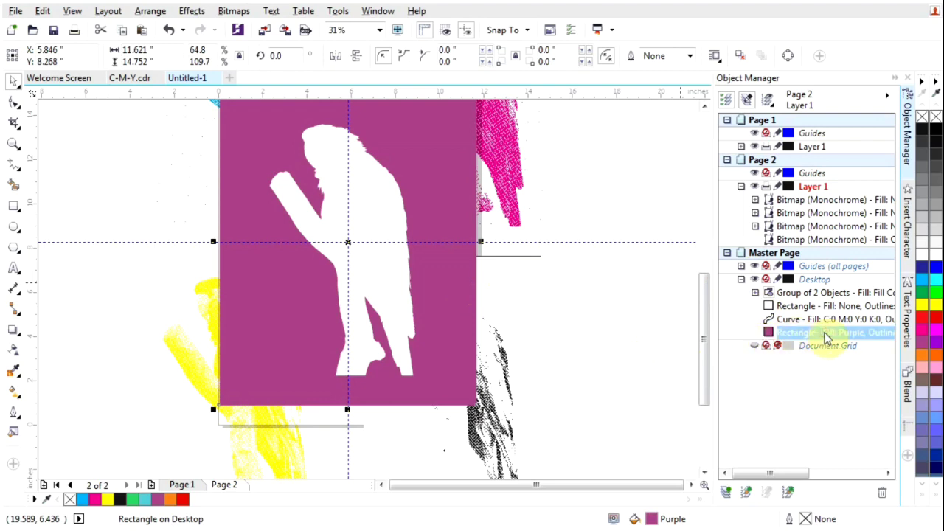
left_click_drag(826, 338, 816, 246)
left_click(644, 213)
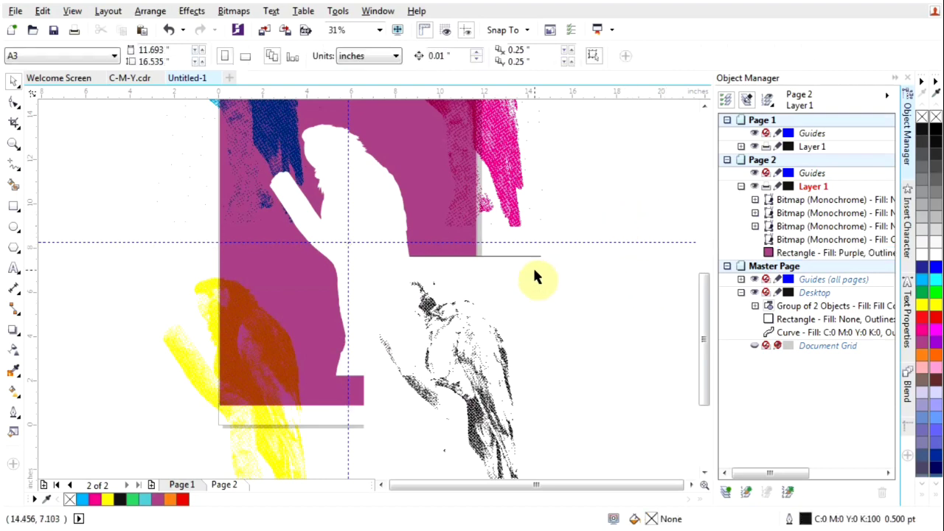
Remove the black halftone bitmap's background fill, recolor its halftone dots Purple, and center the bitmap on the page.
left_click(509, 281)
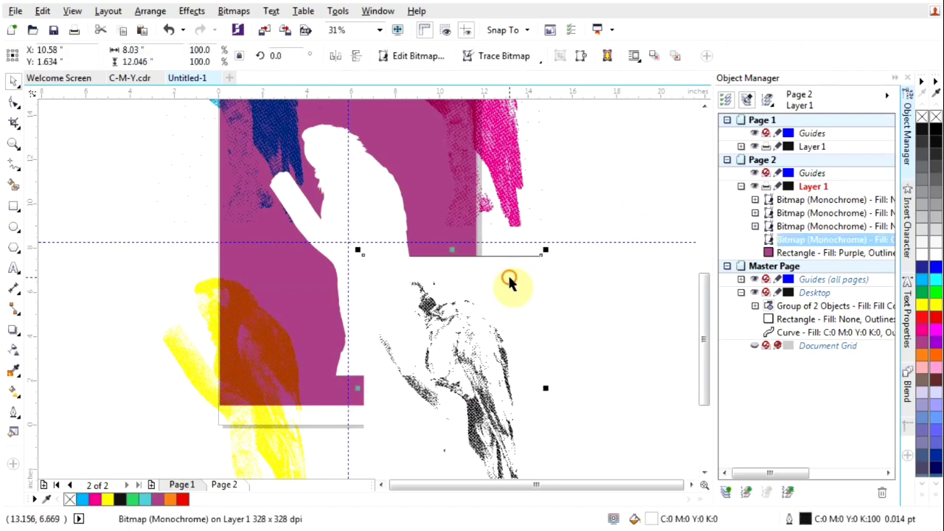
left_click(922, 116)
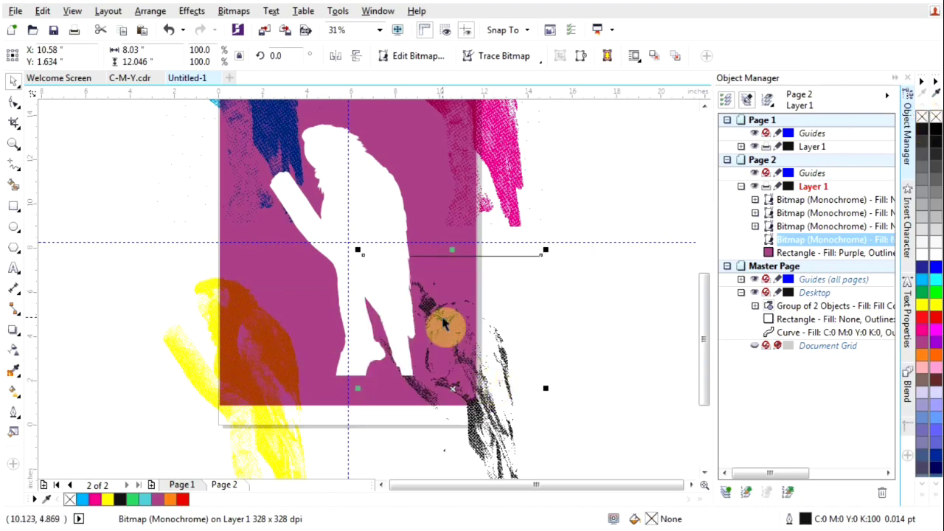
right_click(161, 503)
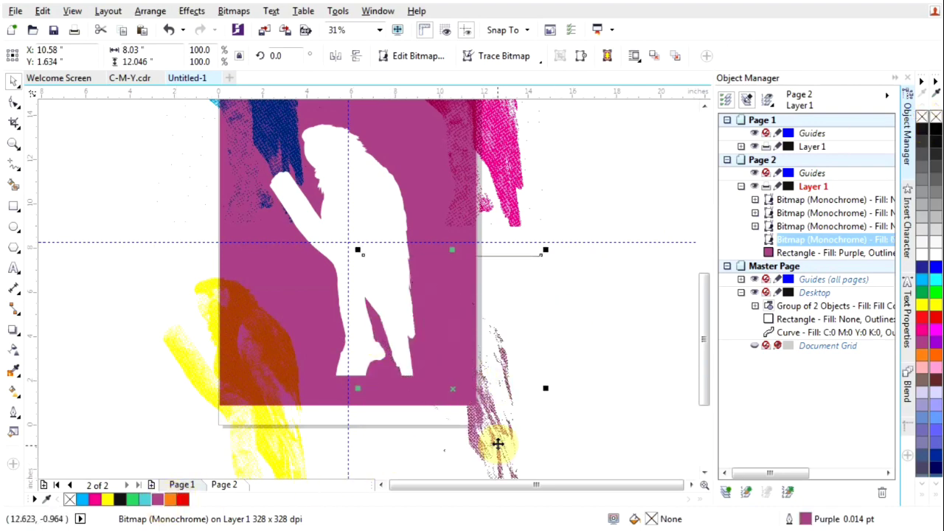
left_click_drag(480, 424, 480, 430)
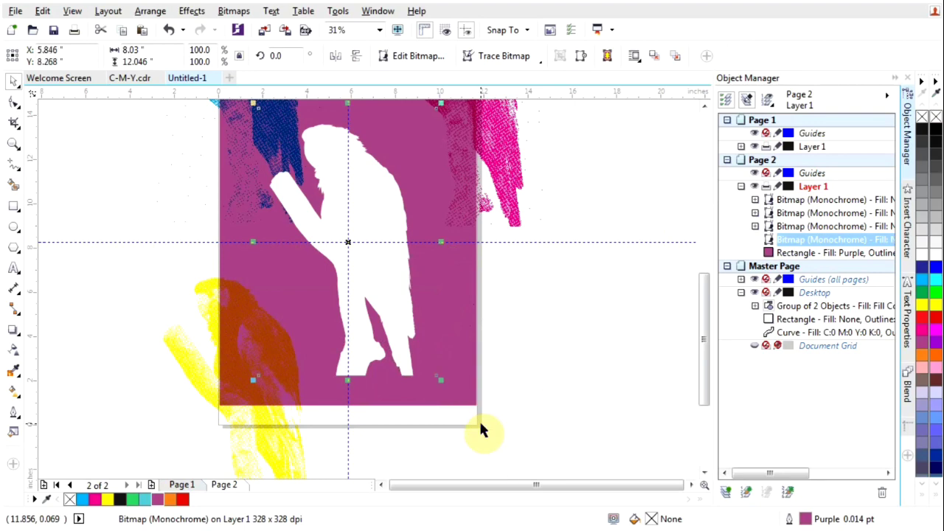
scroll(478, 419, "down", 1)
scroll(425, 358, "up", 1)
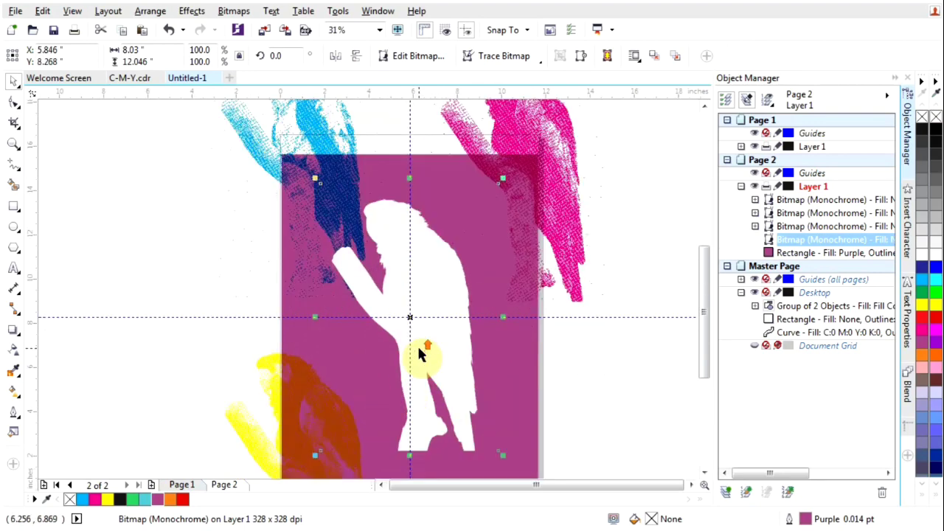
Transfer the white silhouette curve from the Desktop layer to Page 2's Layer 1, between the purple rectangle and the halftone bitmaps.
left_click(806, 241)
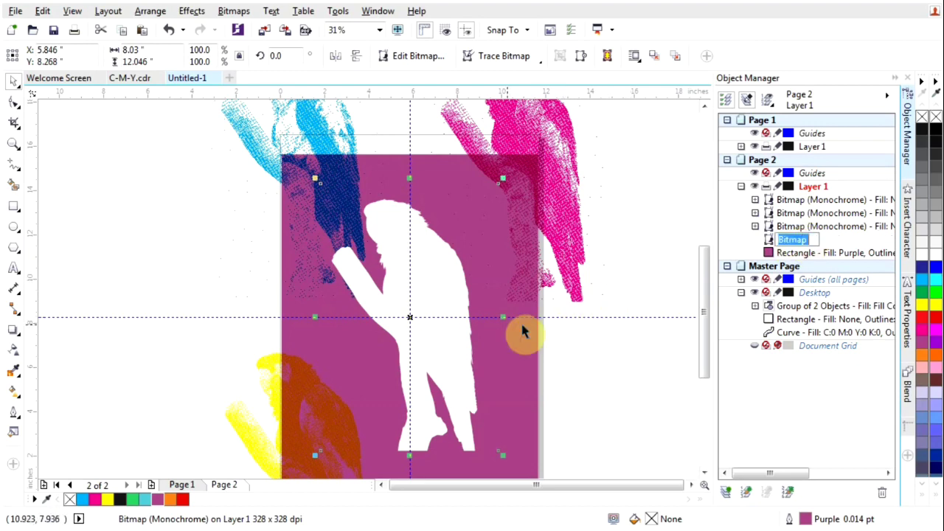
left_click(624, 327)
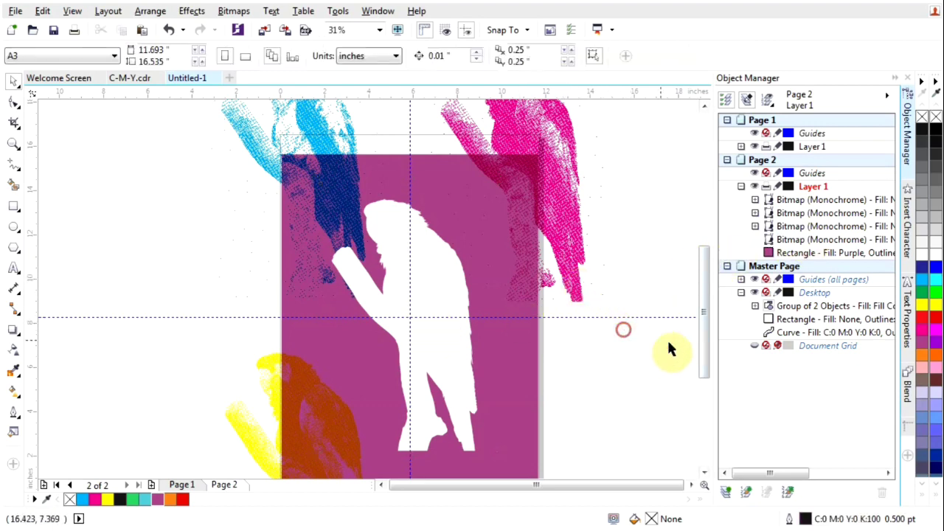
left_click(808, 333)
left_click_drag(809, 336, 811, 255)
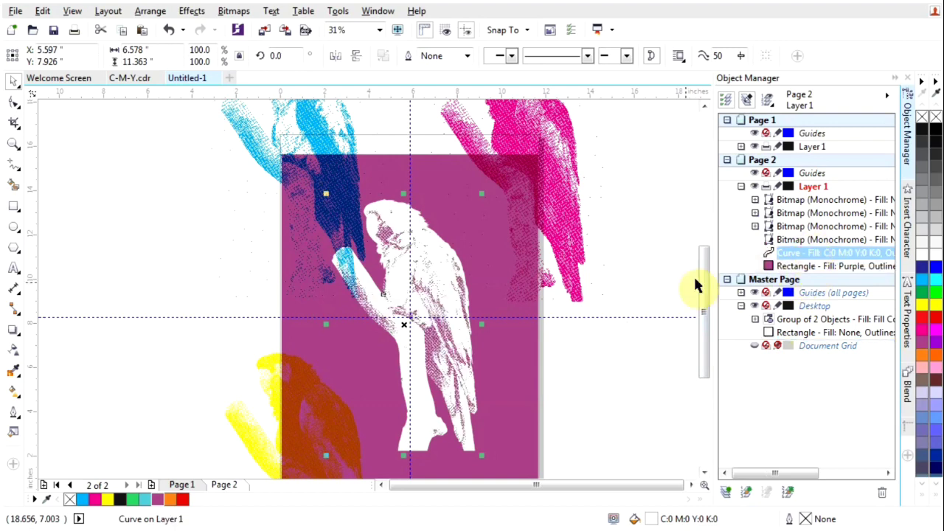
left_click(632, 285)
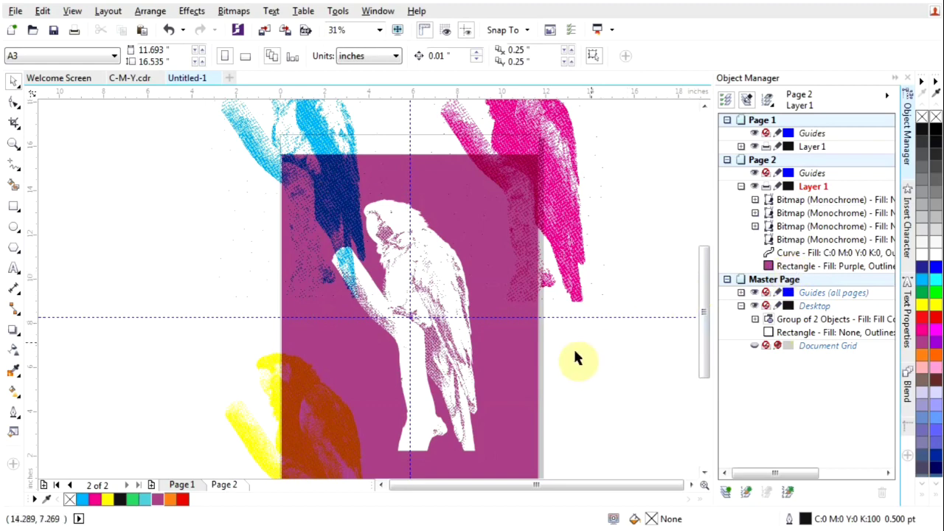
Examine the purple halftone dots against the white silhouette around the parrot's head, beak and body.
scroll(415, 415, "up", 1)
scroll(415, 415, "down", 1)
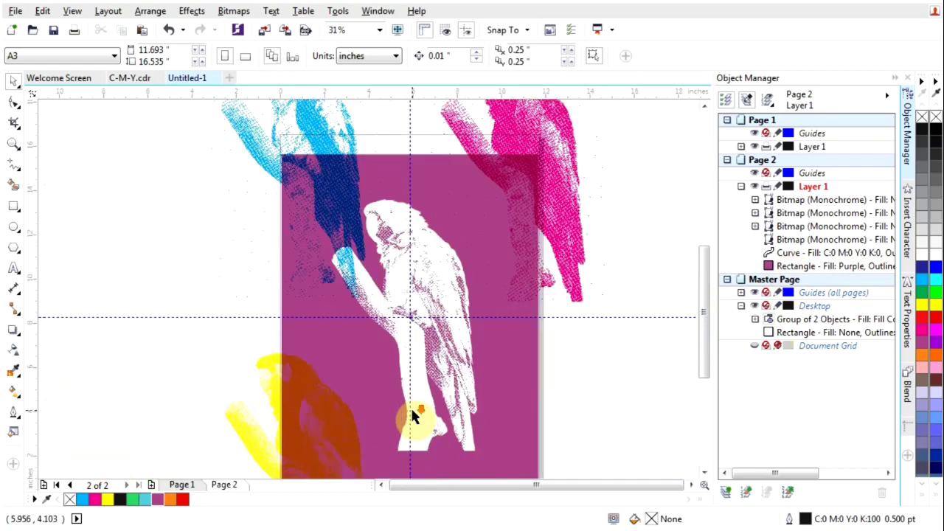
scroll(417, 253, "up", 2)
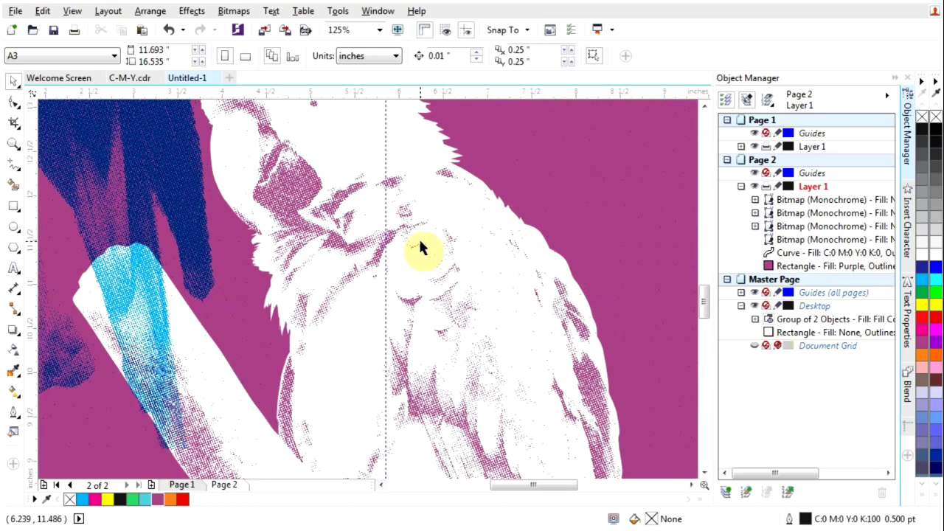
scroll(422, 323, "down", 1)
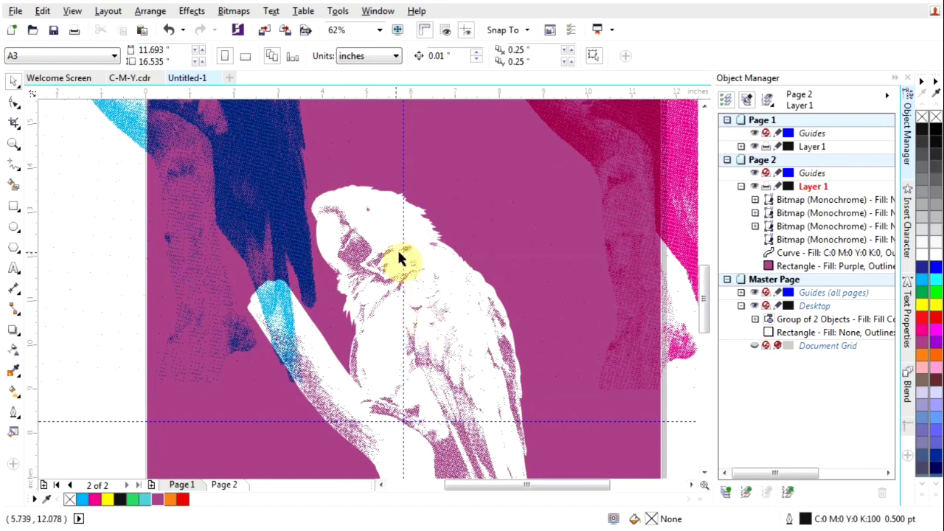
scroll(361, 253, "up", 1)
scroll(357, 245, "up", 1)
scroll(357, 245, "down", 1)
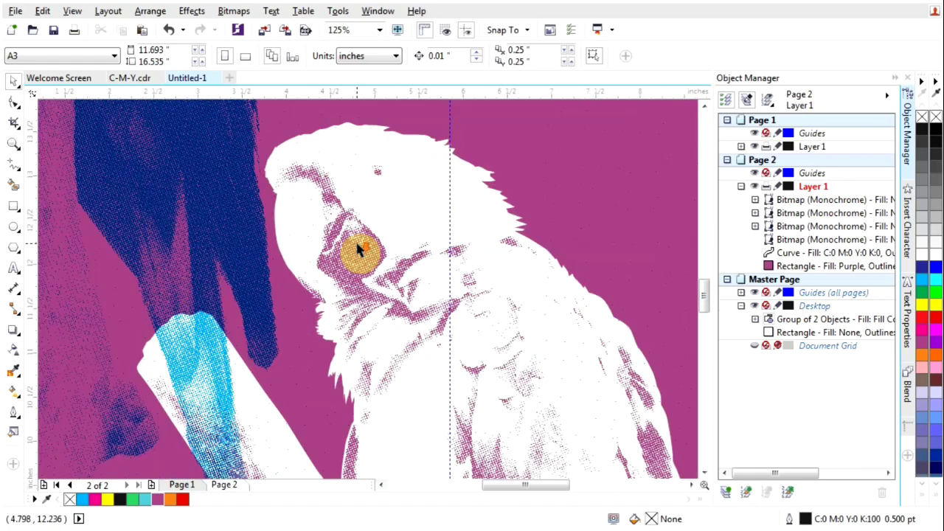
scroll(357, 248, "down", 1)
scroll(357, 249, "up", 1)
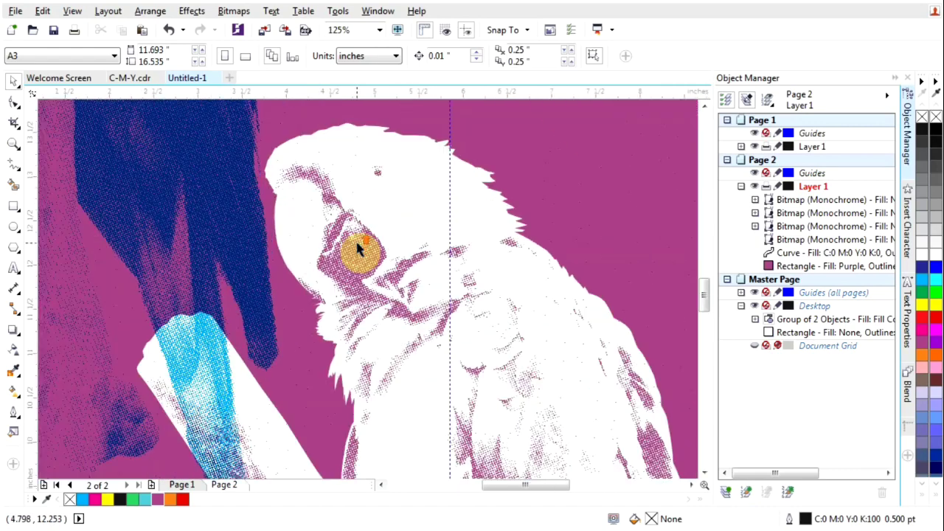
scroll(359, 250, "up", 2)
scroll(363, 256, "down", 1)
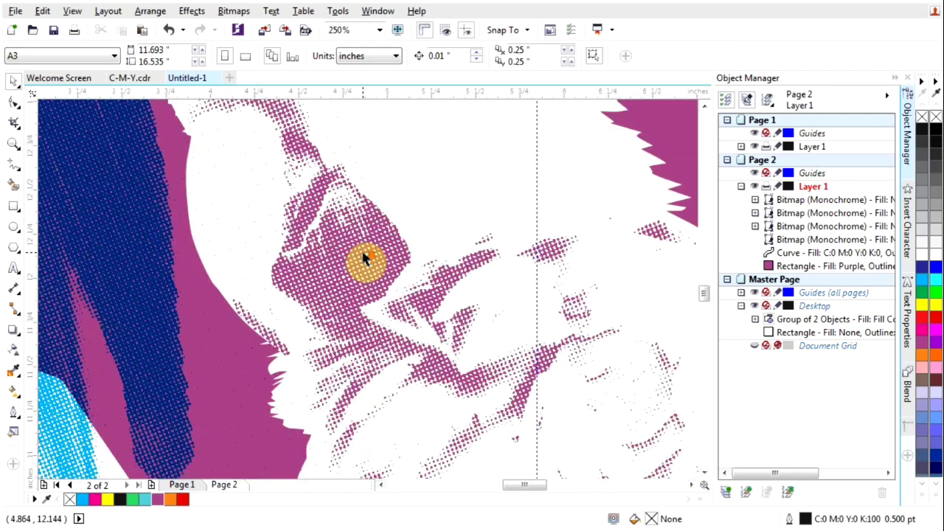
scroll(363, 257, "down", 1)
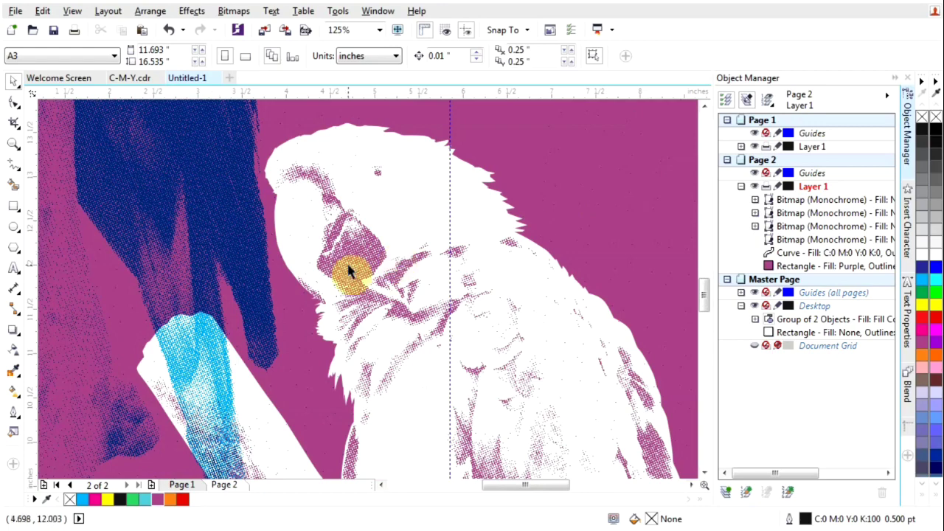
scroll(359, 266, "down", 2)
scroll(359, 266, "up", 2)
scroll(359, 265, "down", 3)
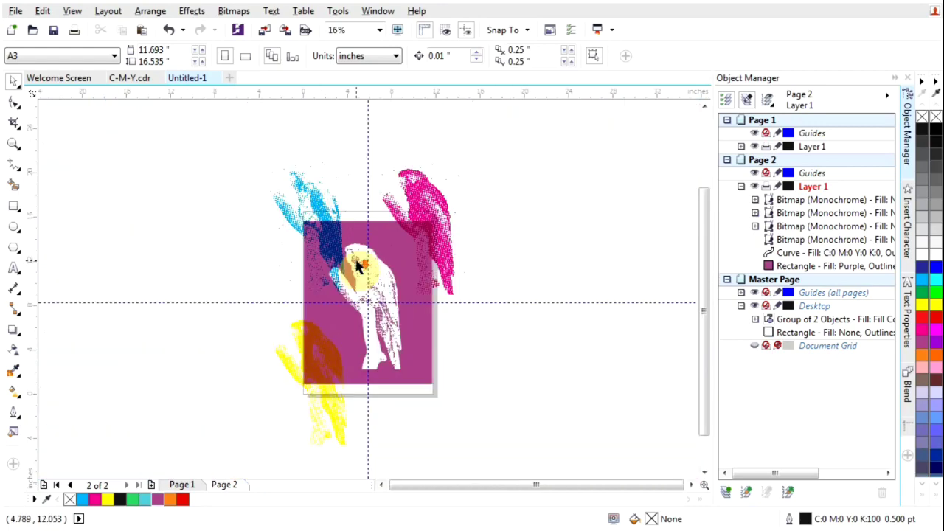
scroll(360, 287, "up", 1)
Center the cyan, magenta and yellow halftone bitmaps on the page over the parrot silhouette.
left_click(267, 125)
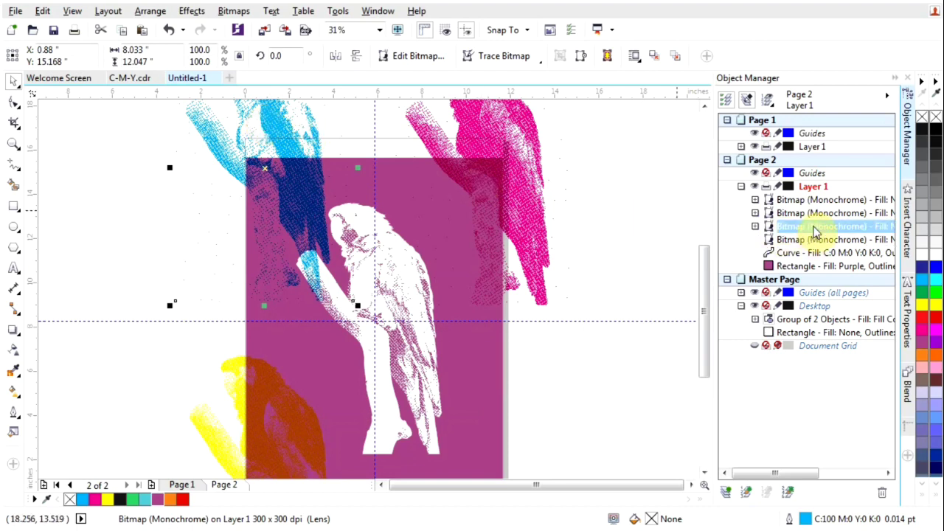
left_click(690, 244)
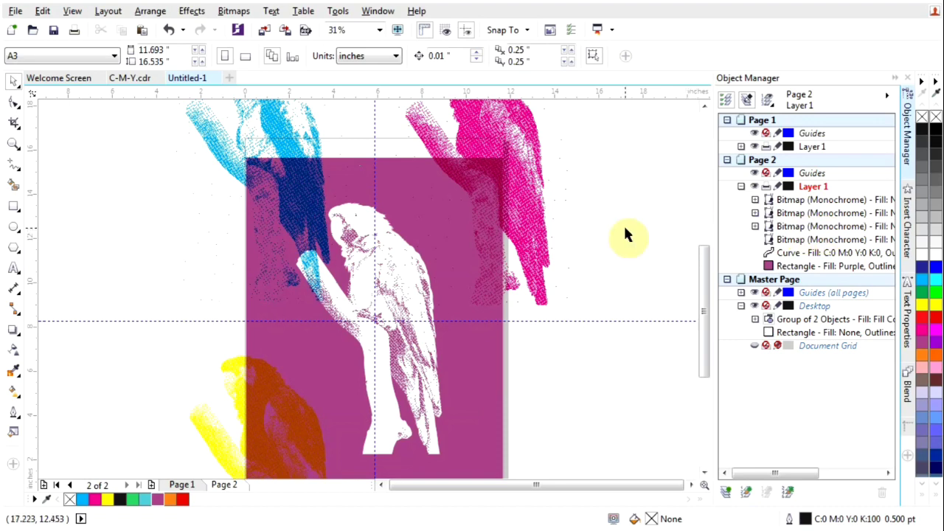
left_click(291, 108)
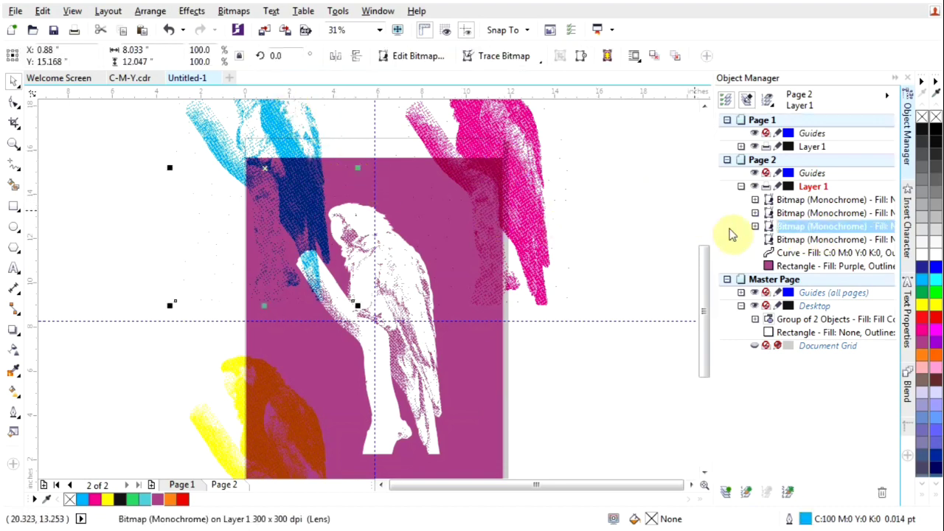
left_click(813, 241)
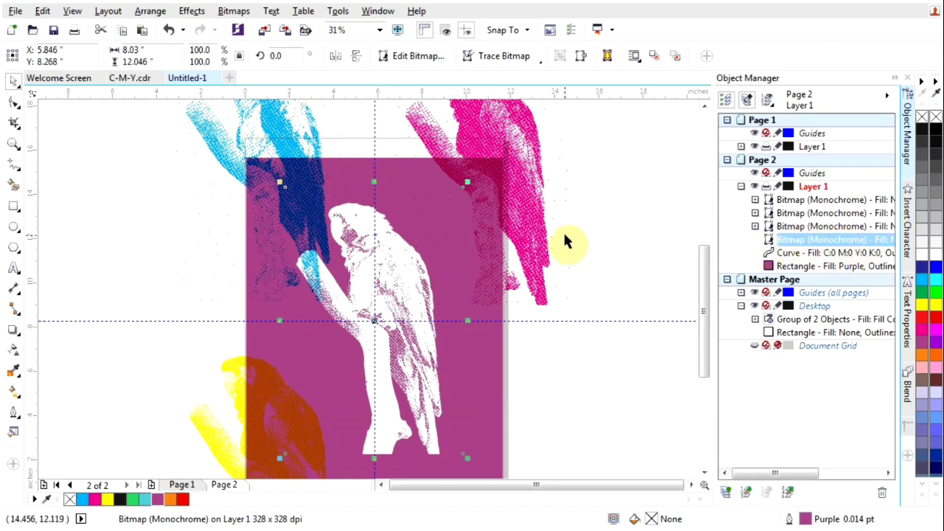
left_click(308, 121)
key("p")
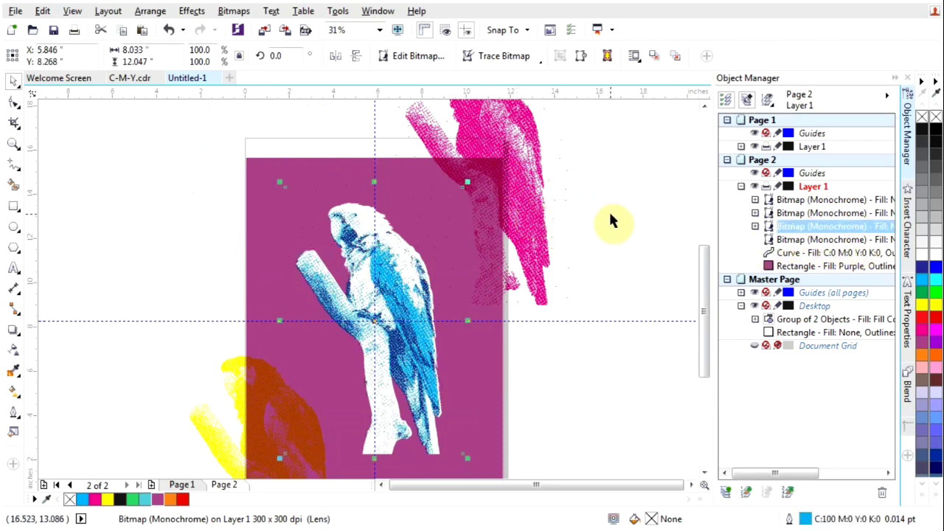
left_click(519, 124)
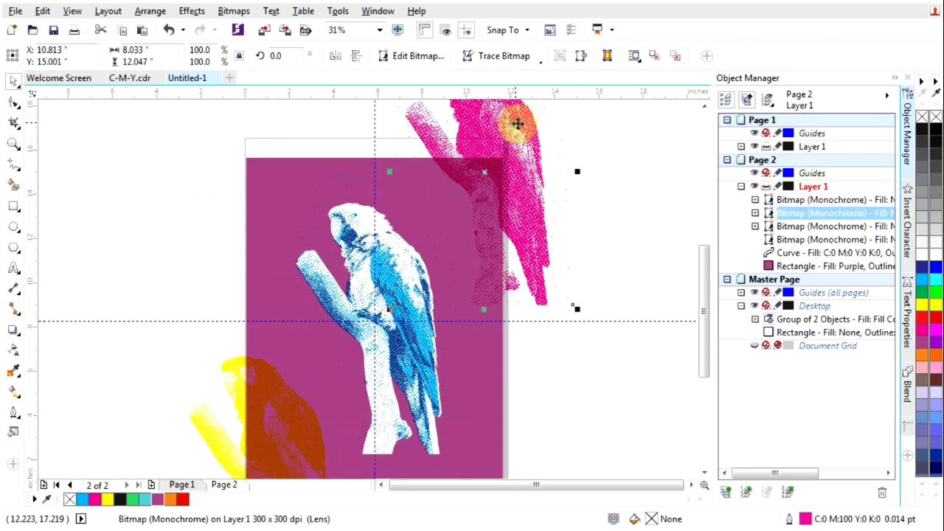
key("p")
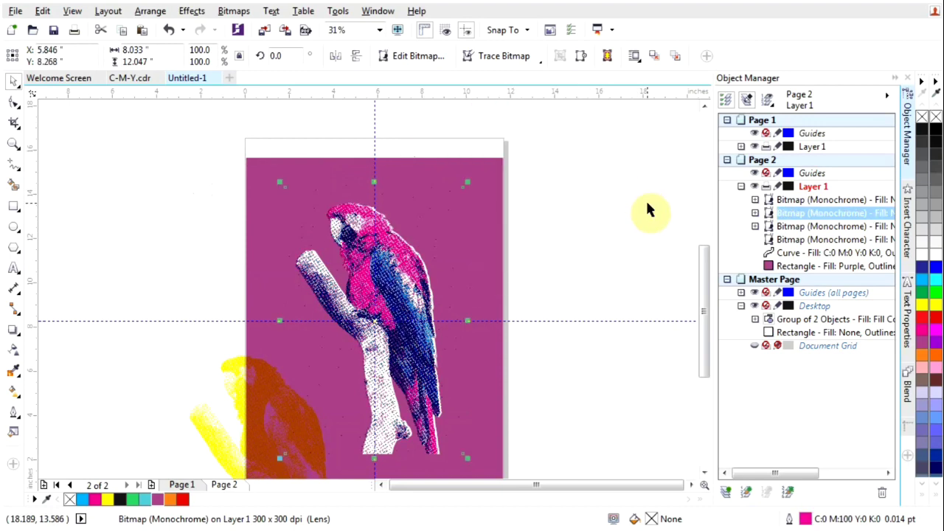
left_click(229, 406)
key("p")
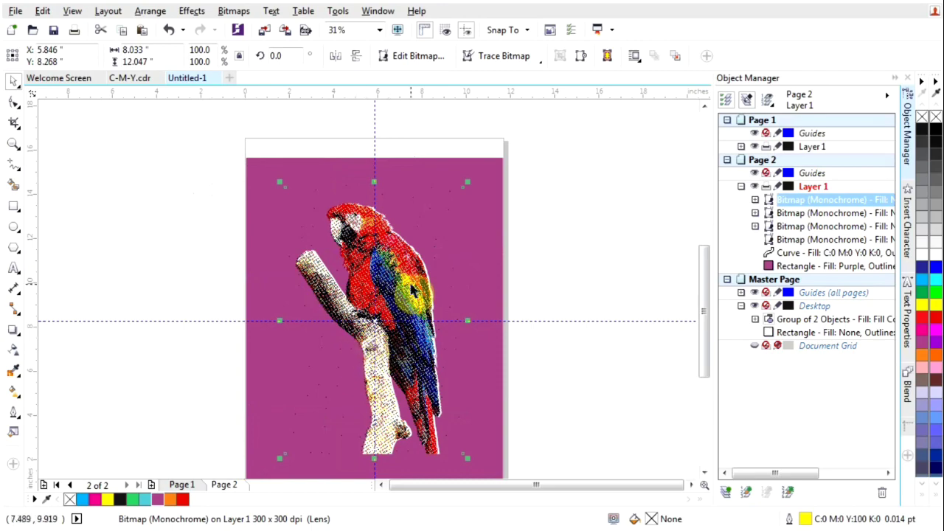
Convert the white silhouette curve and the four halftone bitmaps on Page 2 into a single 300 dpi RGB Color (24-bit) bitmap.
scroll(406, 275, "up", 2)
scroll(516, 274, "down", 1)
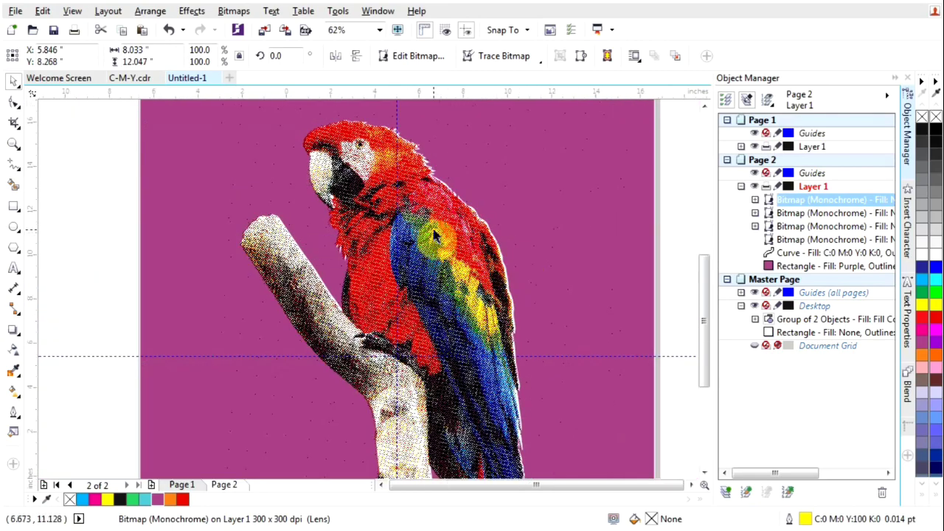
scroll(483, 391, "down", 1)
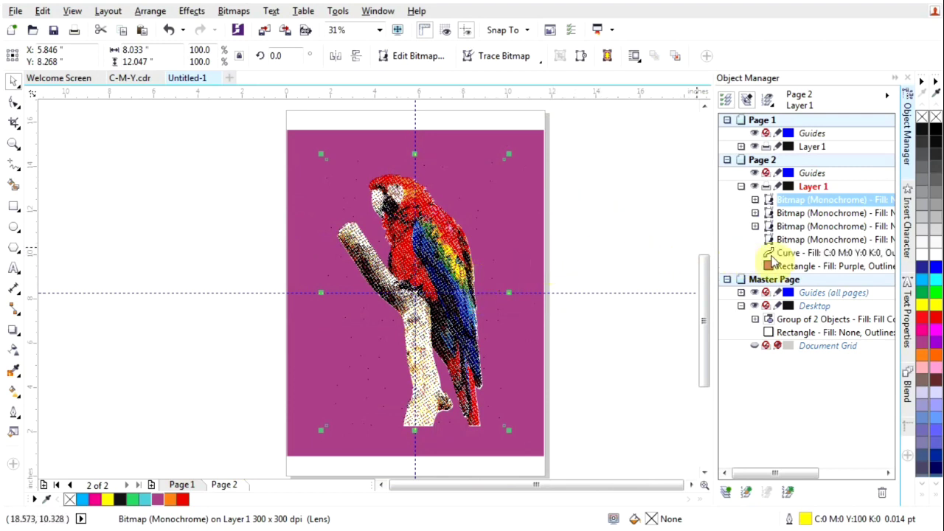
left_click(813, 255)
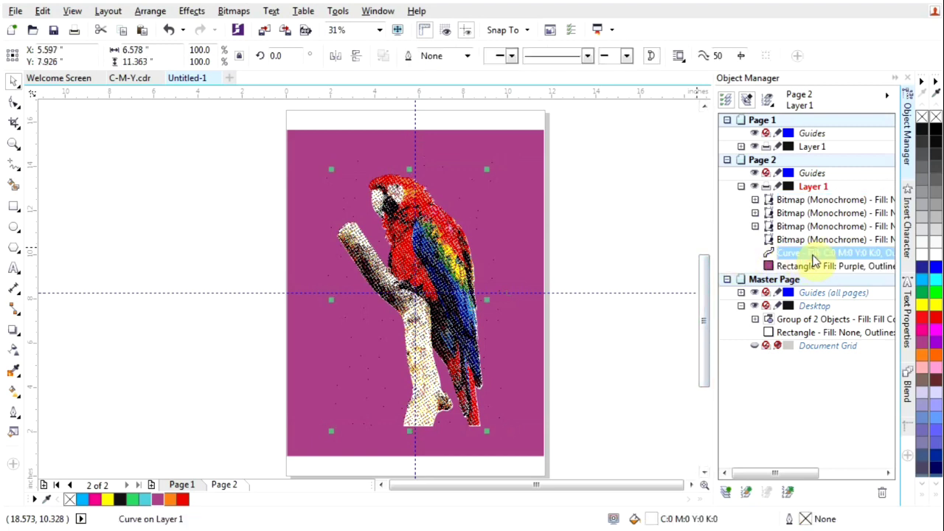
left_click(811, 200, "shift")
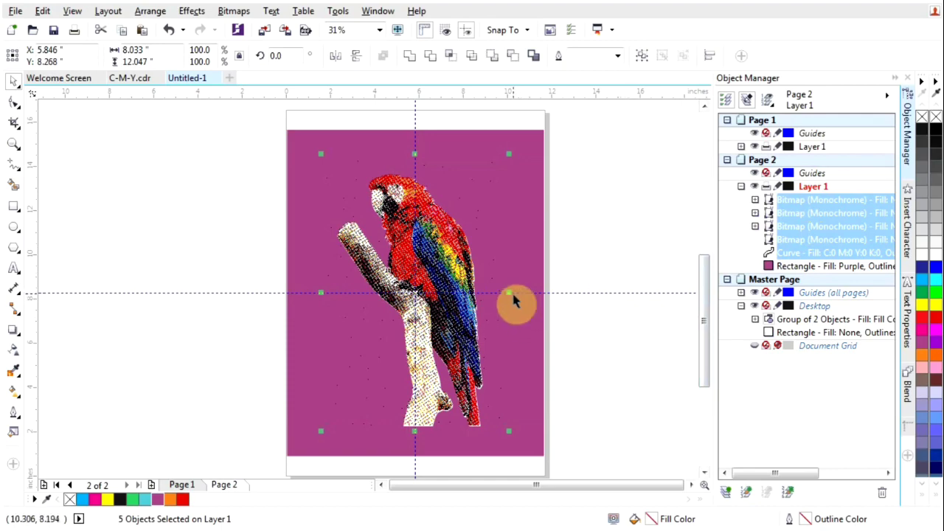
scroll(480, 346, "up", 1)
scroll(483, 347, "down", 1)
scroll(417, 221, "up", 1)
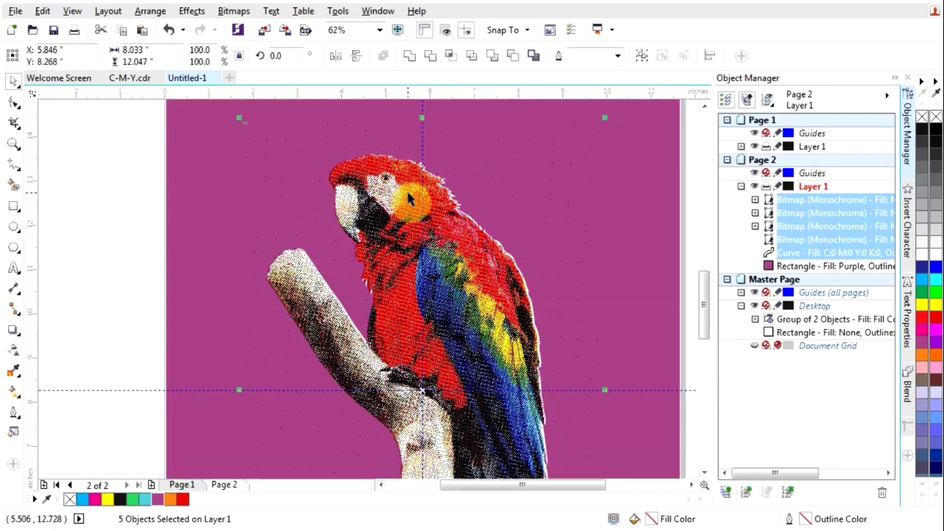
scroll(465, 207, "up", 2)
scroll(459, 200, "down", 3)
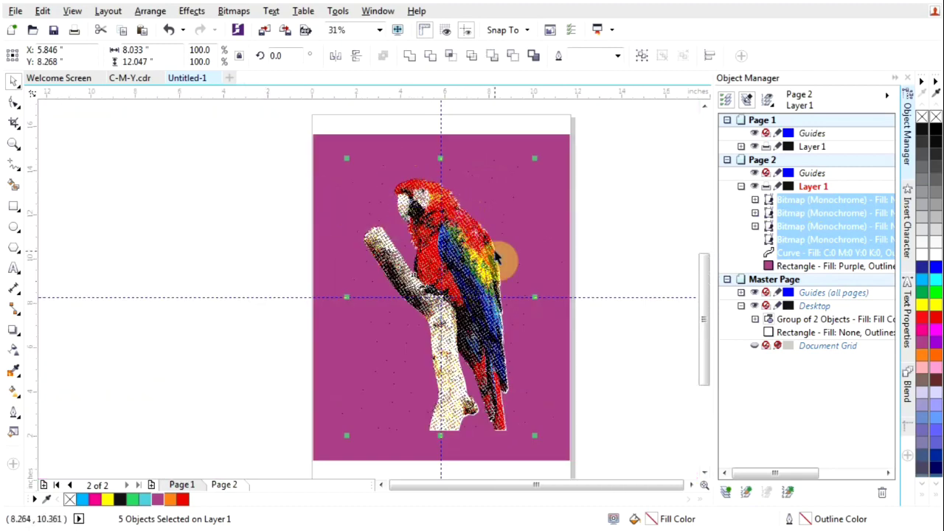
left_click(234, 11)
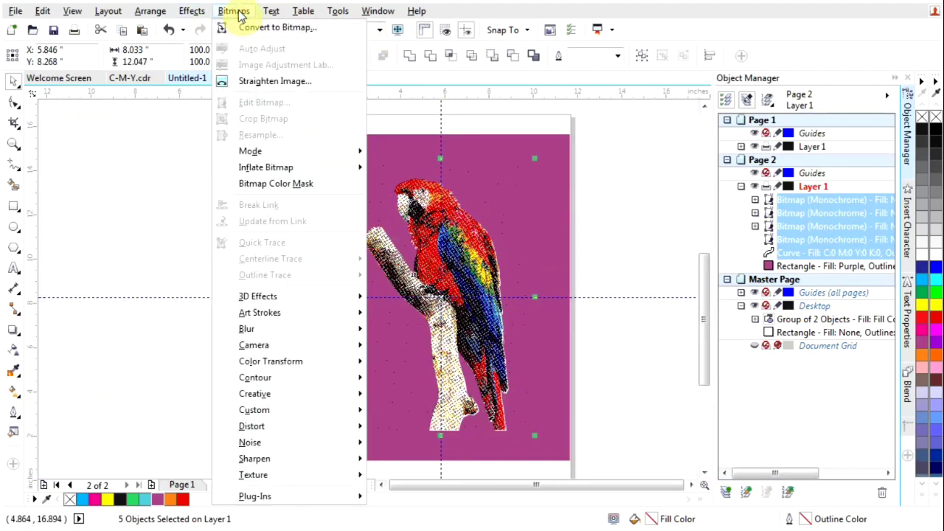
left_click(259, 27)
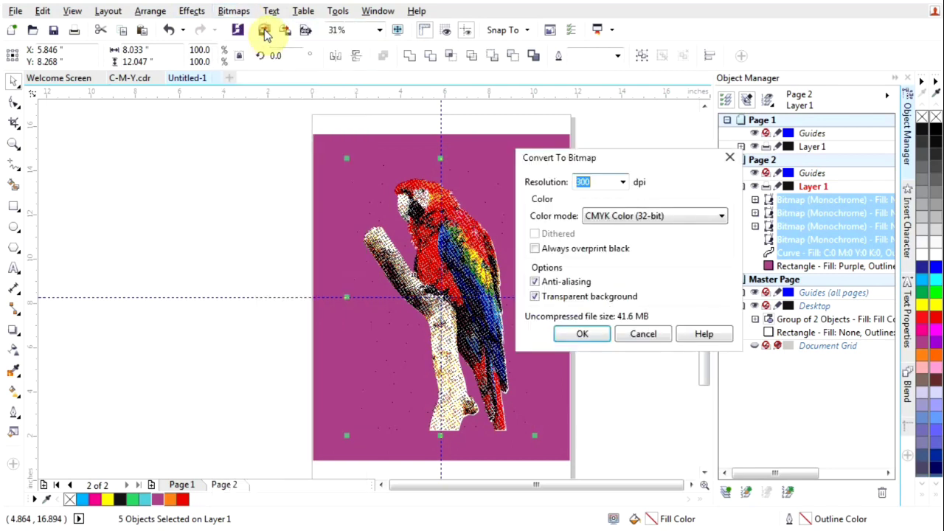
left_click(625, 215)
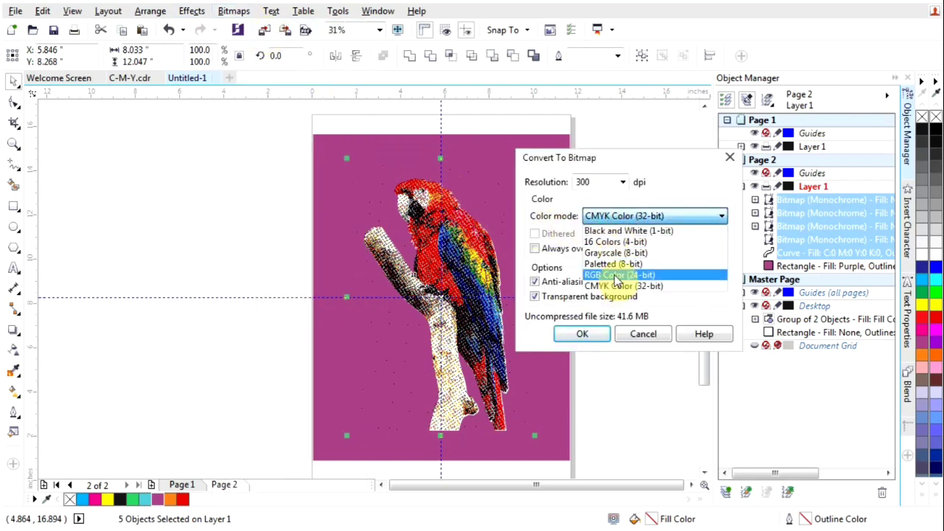
left_click(616, 278)
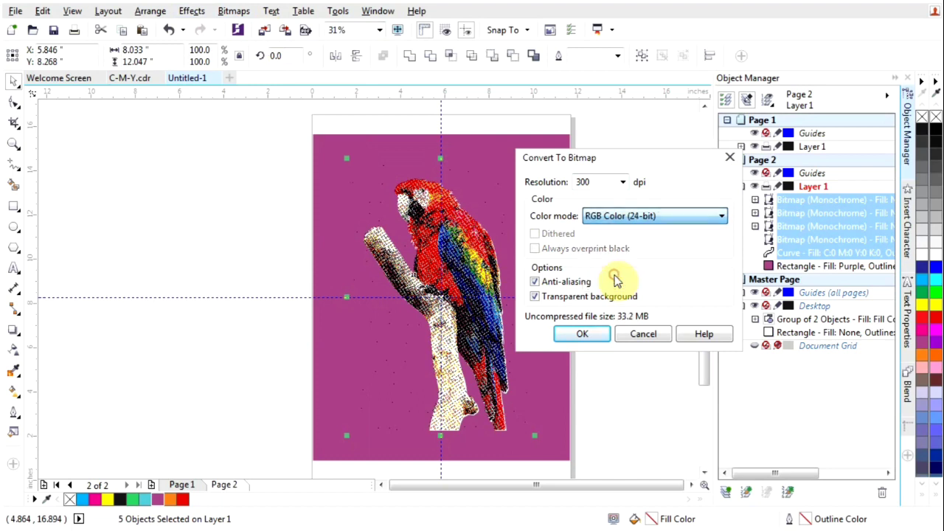
left_click(584, 335)
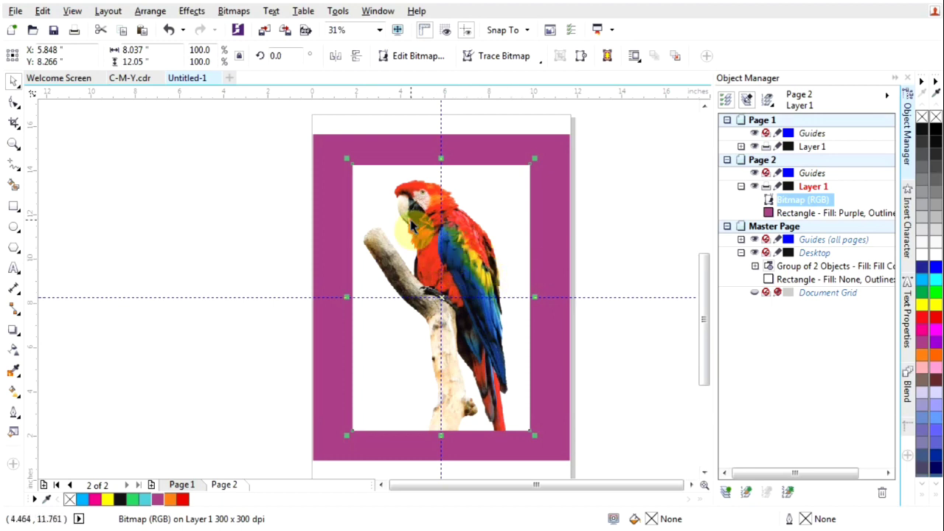
Cut the unfilled rectangle from the Desktop layer, and transfer the RGB parrot bitmap from Page 2 to Page 1's Layer 1.
left_click(391, 188)
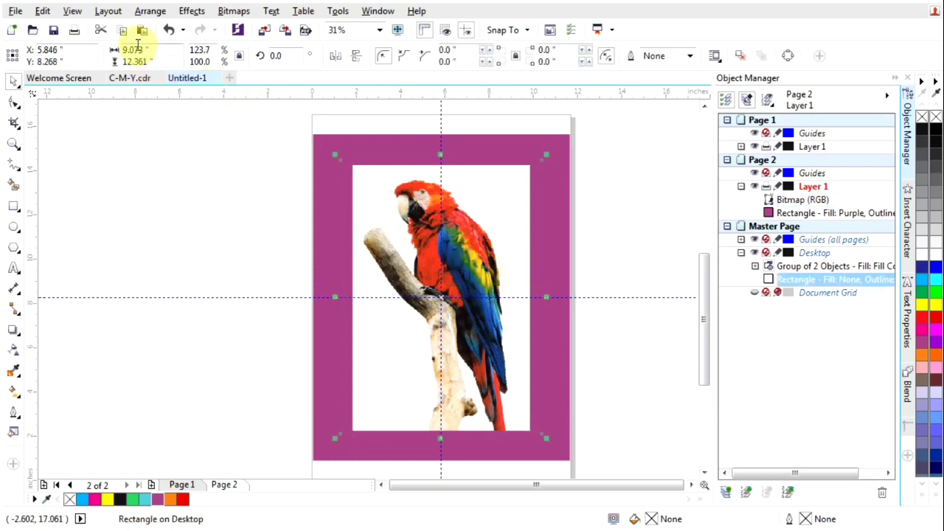
left_click(100, 30)
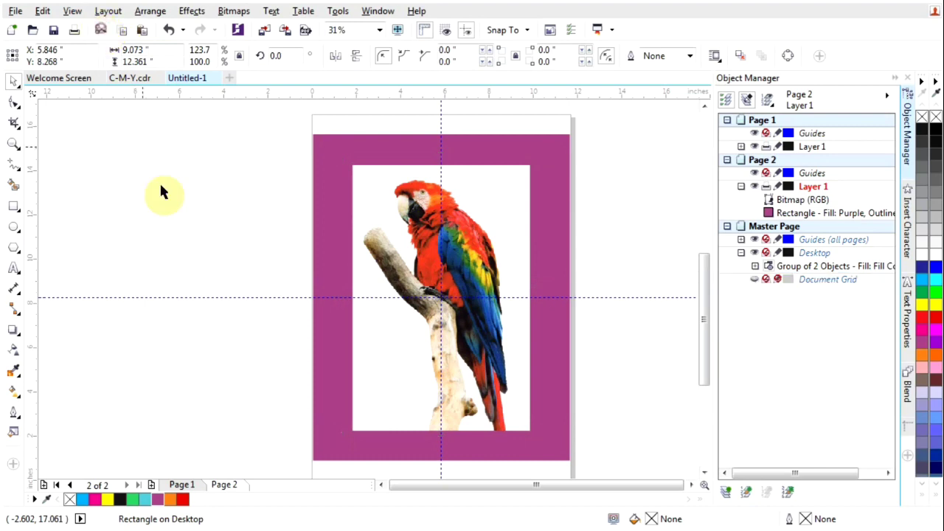
left_click(431, 252)
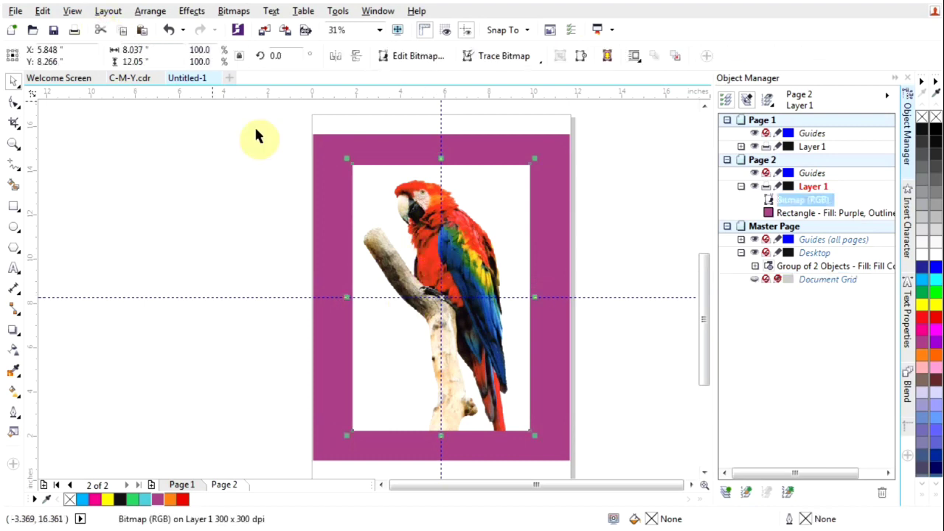
left_click(101, 29)
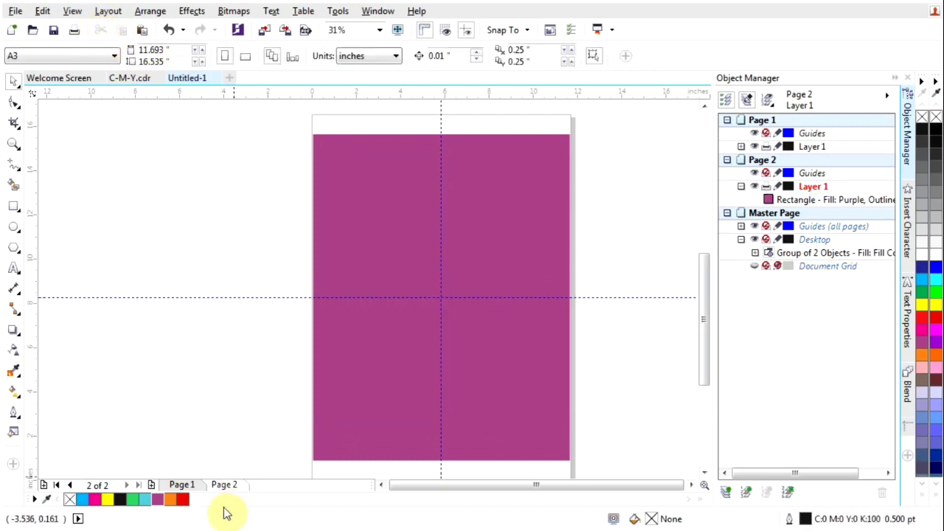
left_click(194, 484)
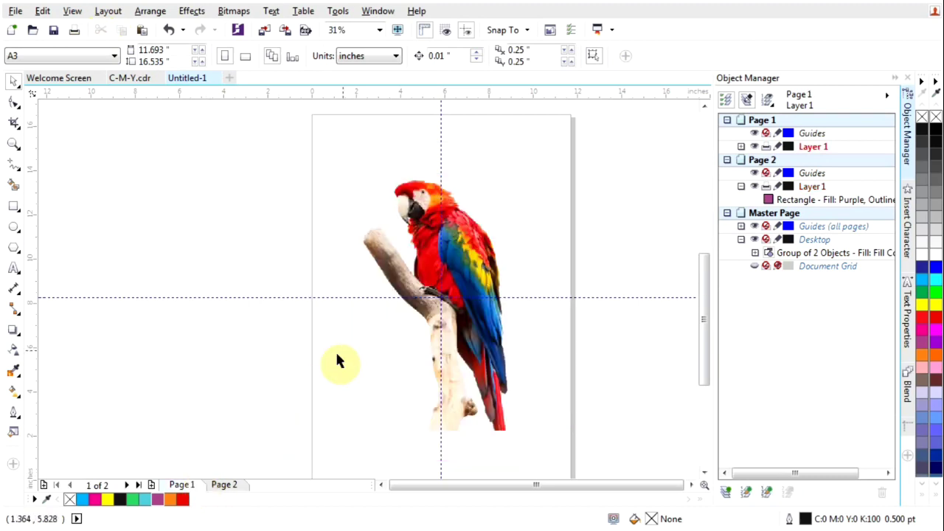
right_click(350, 338)
left_click(283, 353)
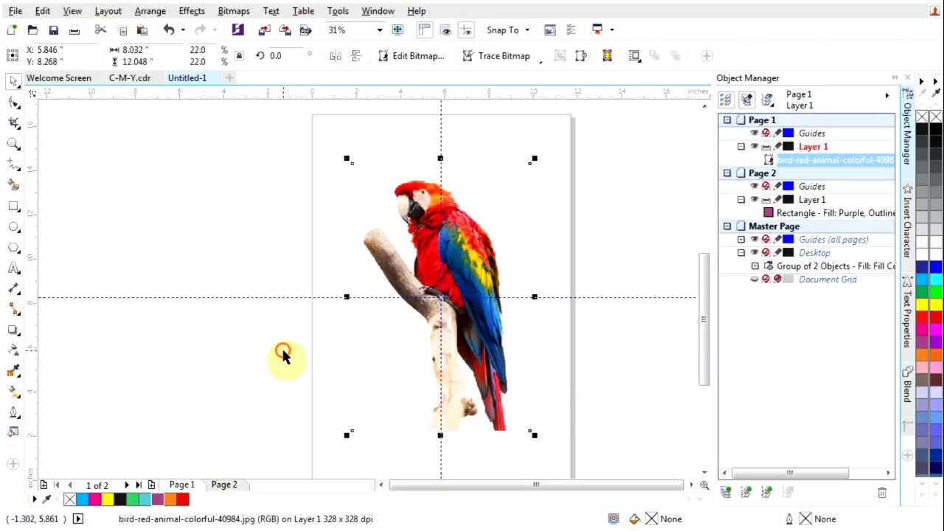
right_click(282, 352)
left_click(323, 447)
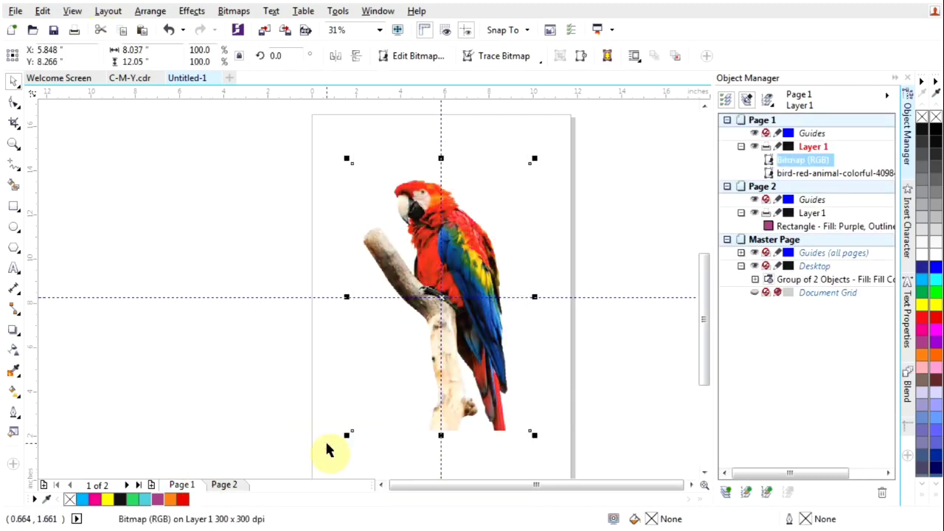
Arrange the original parrot photo and the converted RGB bitmap side by side on Page 1 and compare them.
left_click_drag(438, 303, 516, 303)
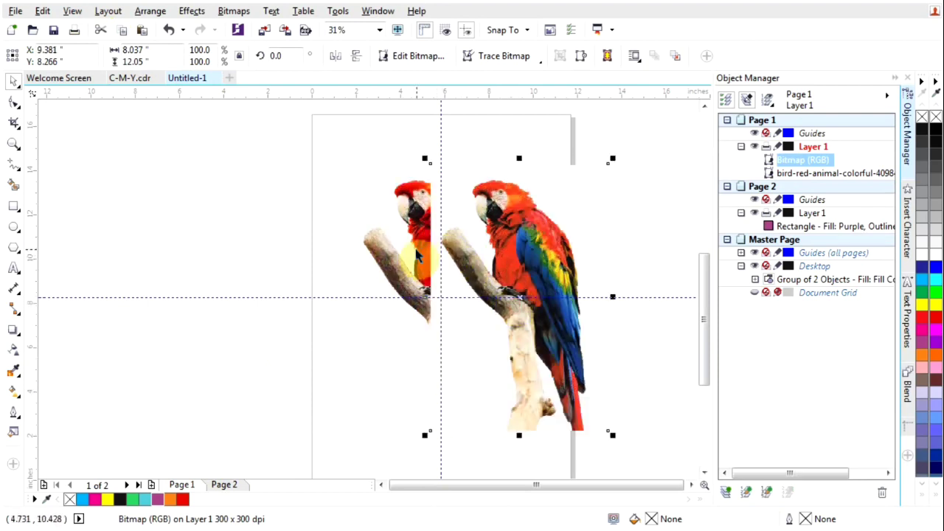
left_click_drag(417, 255, 328, 253)
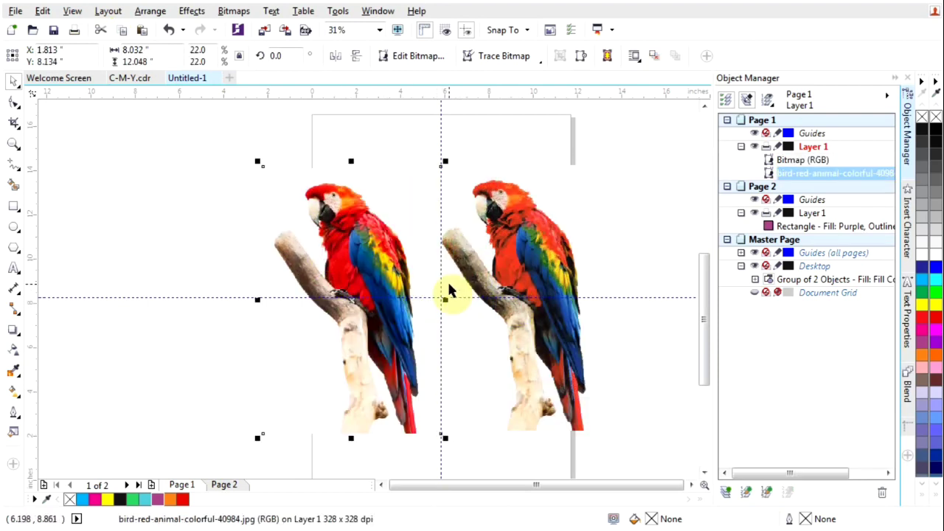
left_click_drag(386, 263, 366, 250)
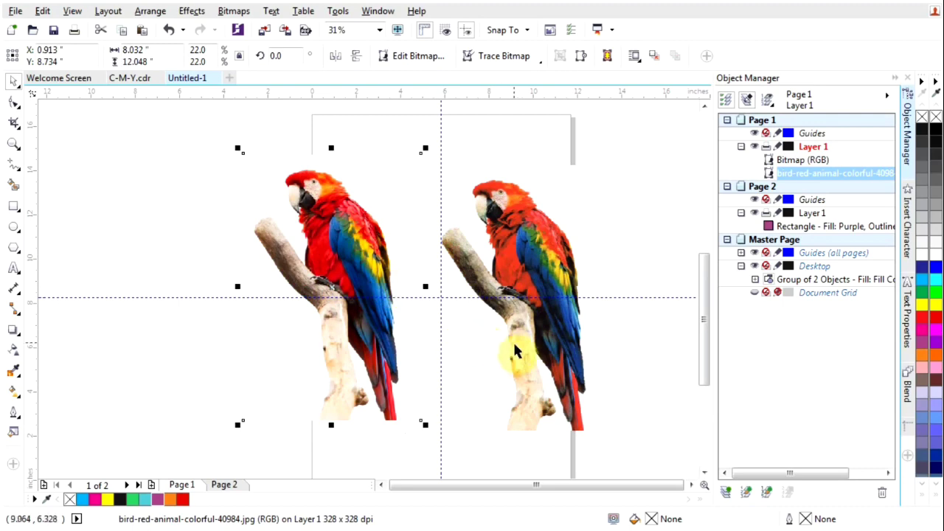
left_click_drag(514, 352, 515, 344)
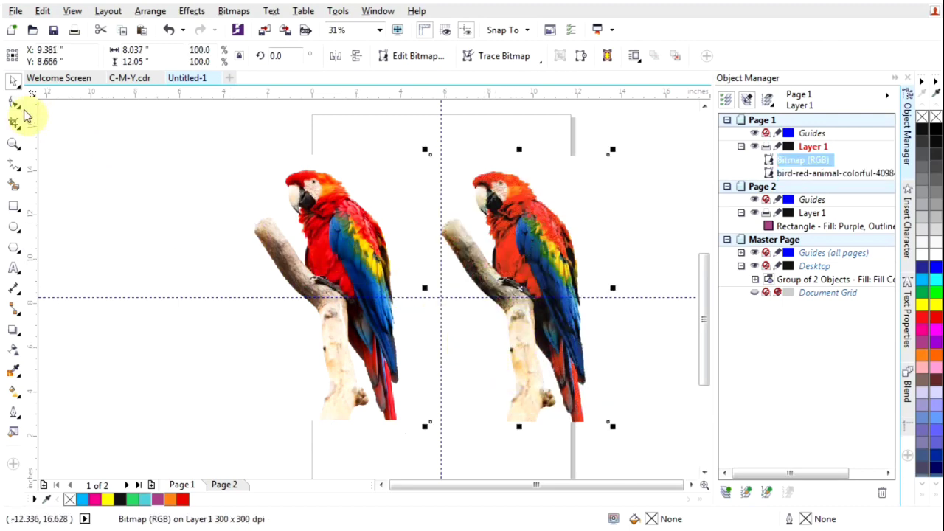
left_click(13, 143)
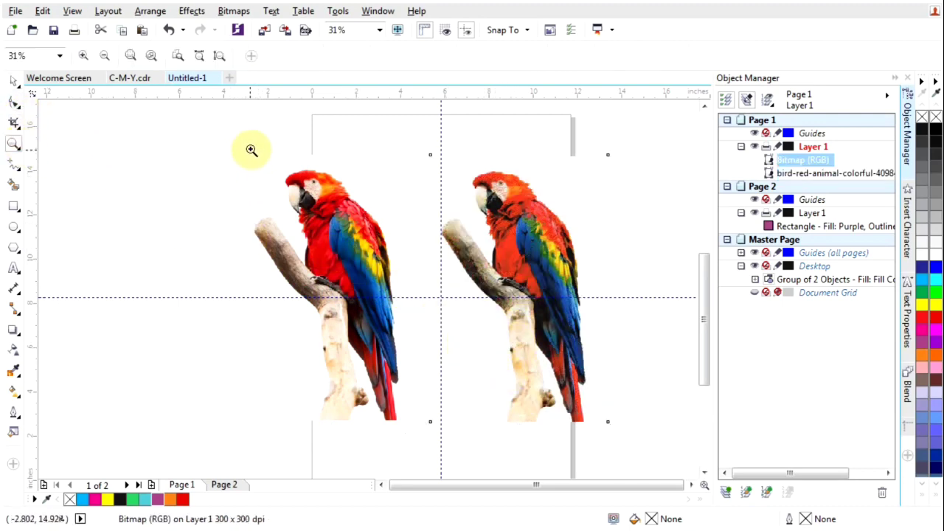
left_click_drag(252, 150, 643, 447)
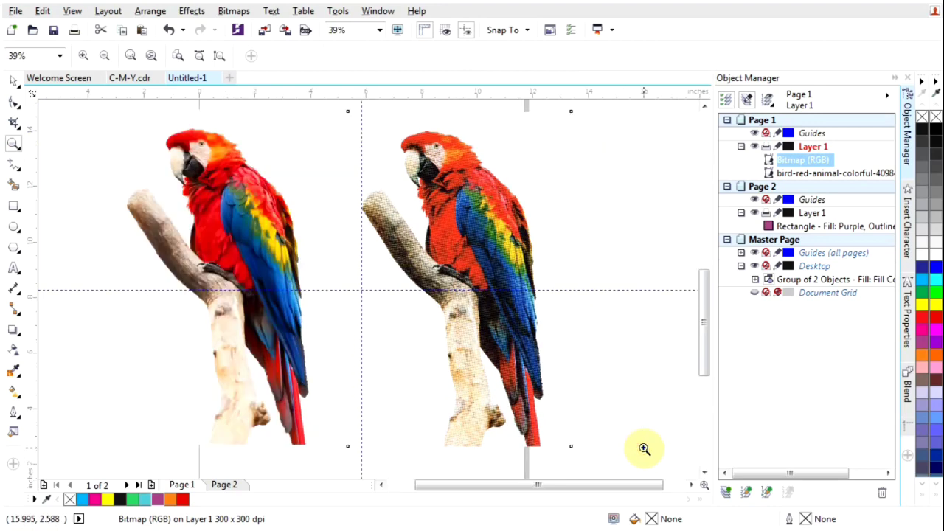
right_click(644, 448)
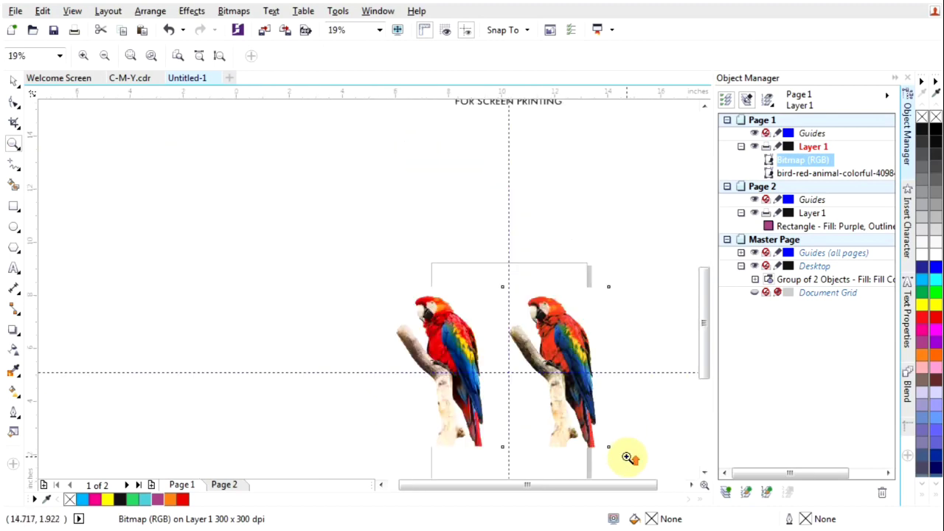
left_click(628, 455)
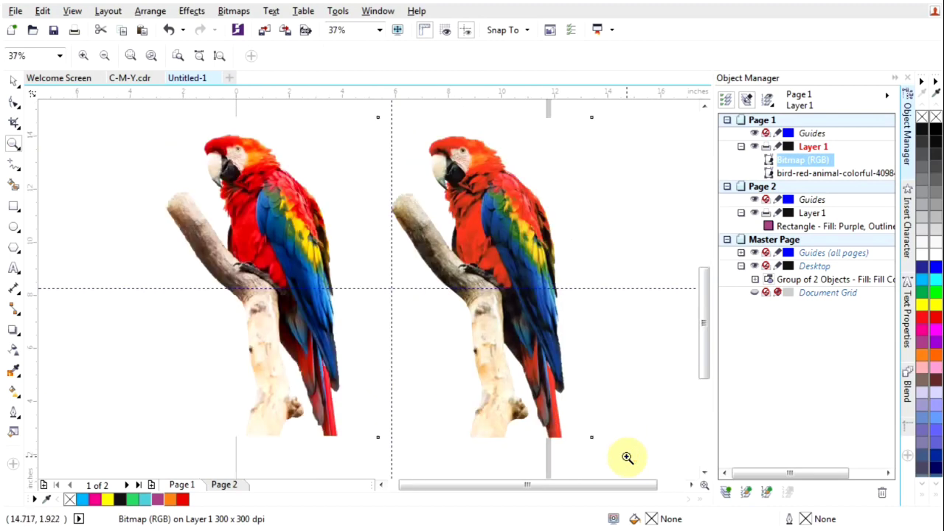
left_click(13, 81)
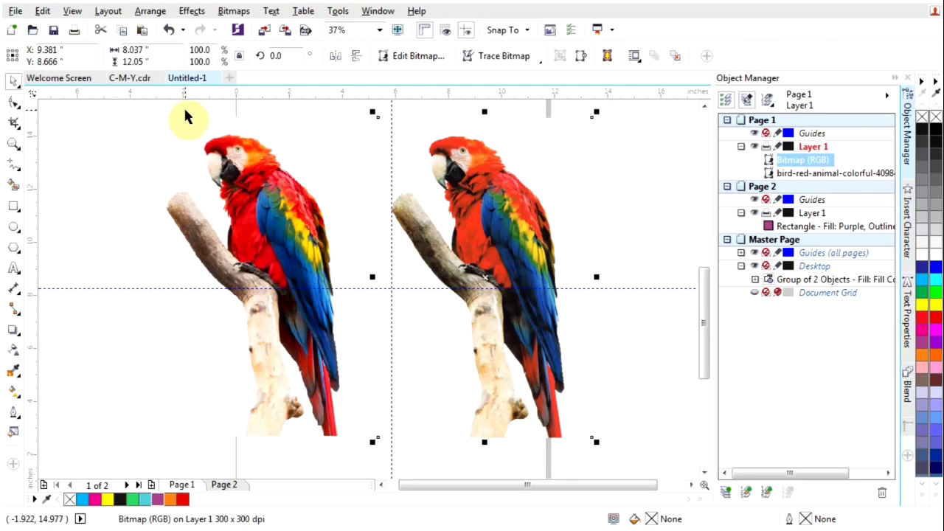